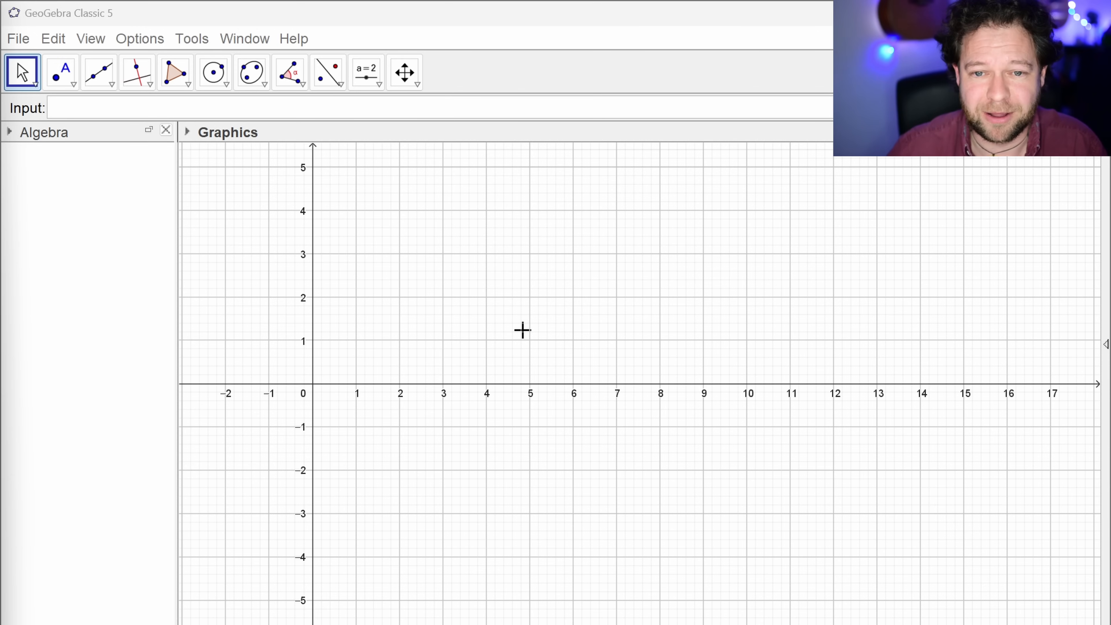
Show the 3D Graphics view beside the 2D Graphics view and enlarge it to take most of the workspace.
left_click(90, 40)
left_click(145, 180)
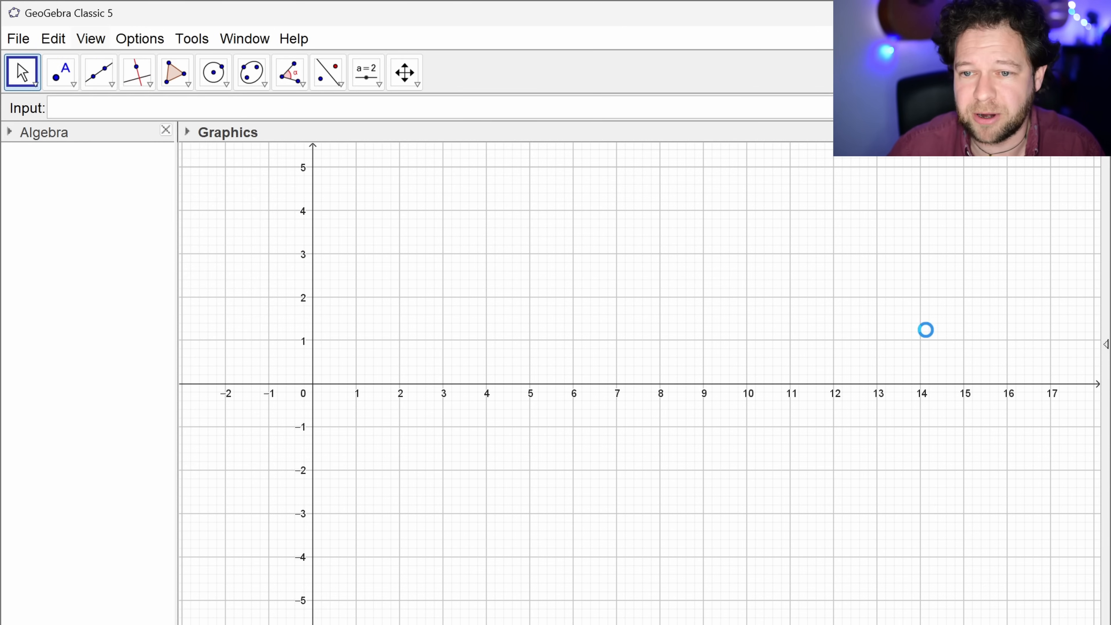
left_click_drag(666, 265, 453, 266)
left_click(361, 264)
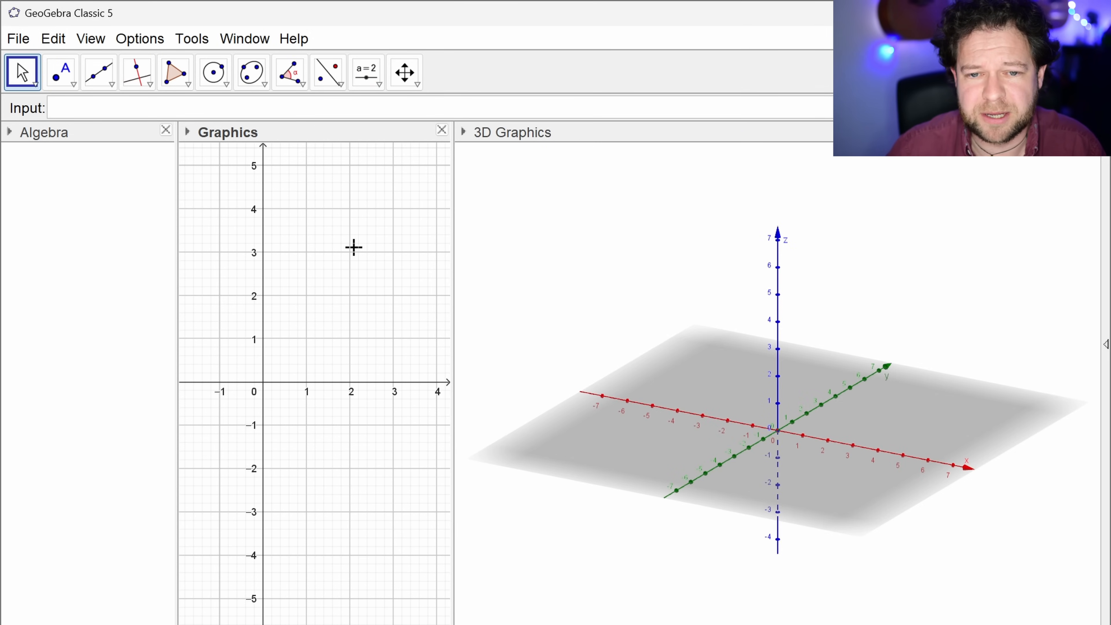
Hide the axes and the grid in the 2D Graphics view.
left_click(187, 132)
left_click(191, 152)
left_click(212, 152)
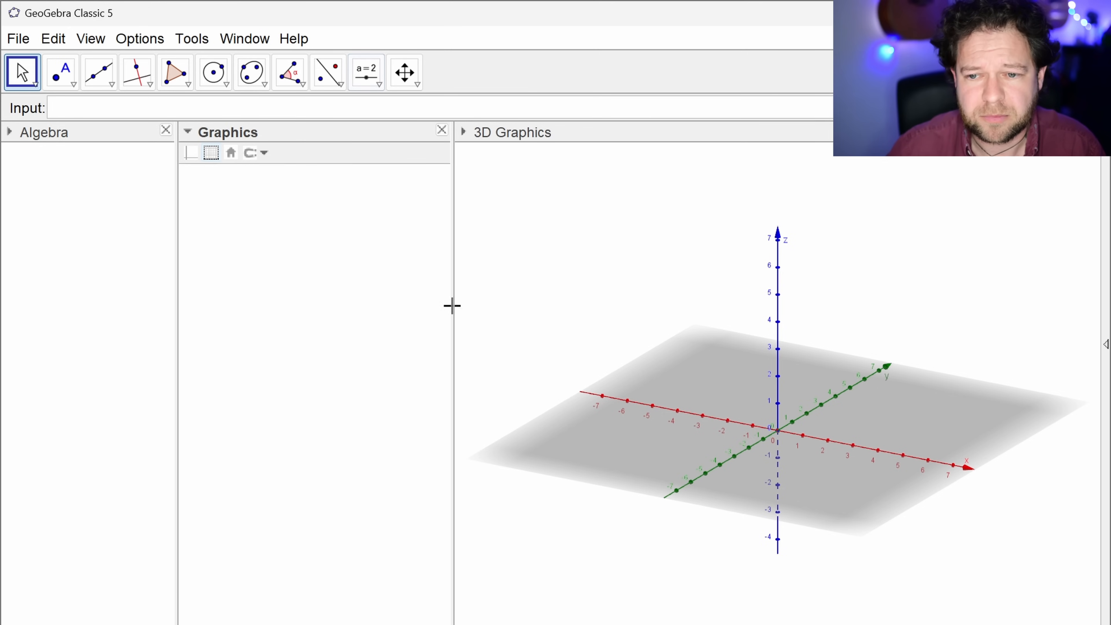
Create a cube from the points (0,0) and (1,0) with the Cube command.
left_click_drag(785, 467, 812, 469)
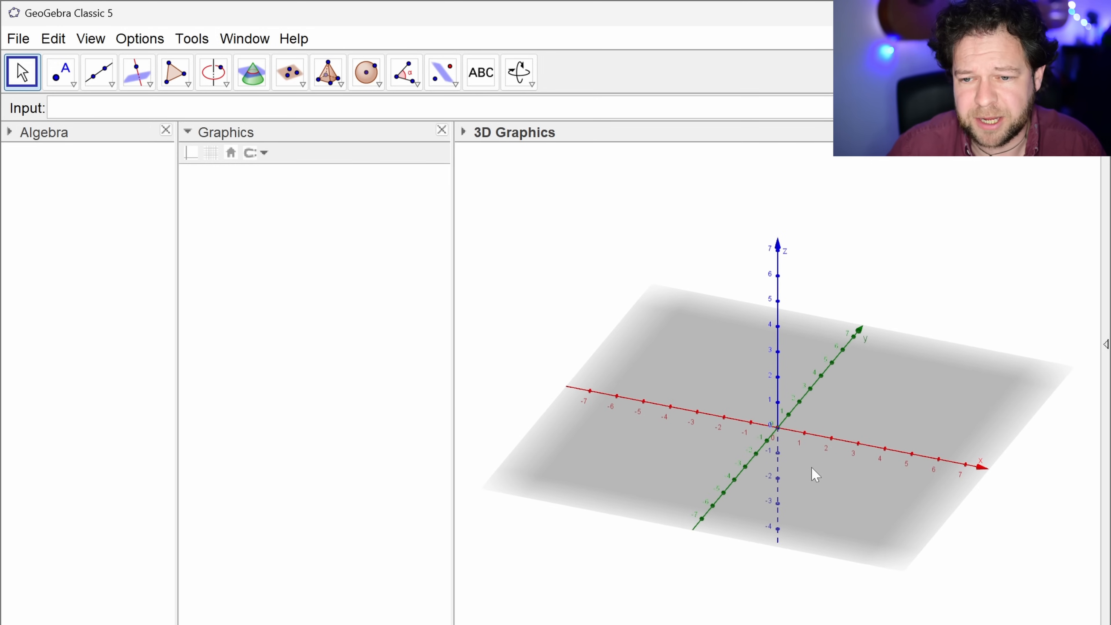
scroll(815, 472, "up", 3)
scroll(811, 464, "up", 3)
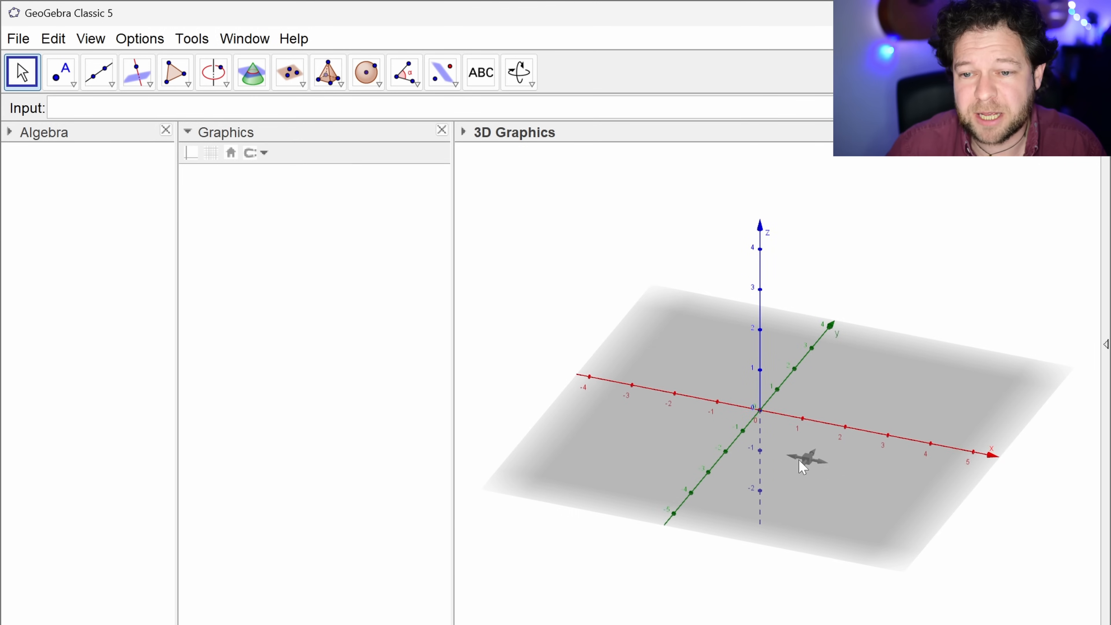
left_click_drag(786, 427, 740, 440, "shift")
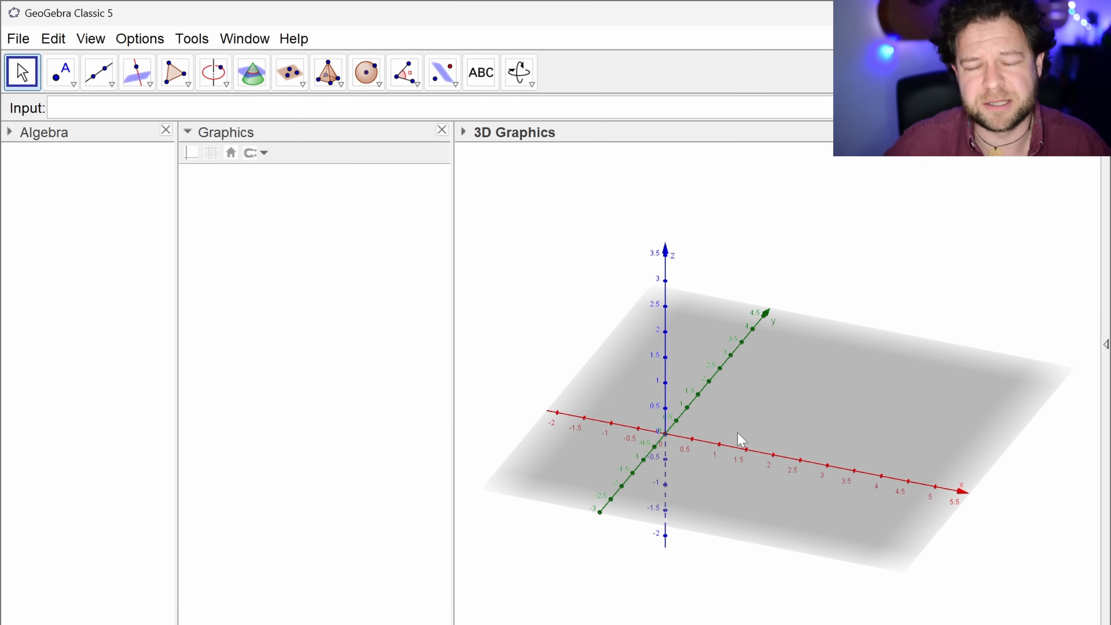
left_click(175, 110)
type("cube")
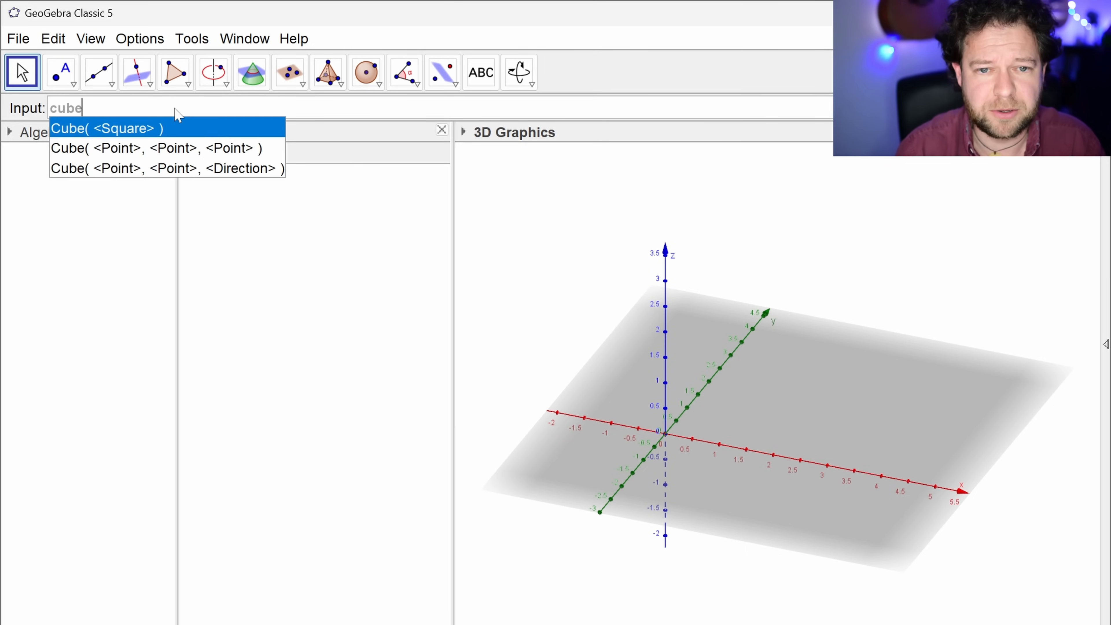
key("Down")
key("Return")
type("(0,0), <Point>, <Point> )")
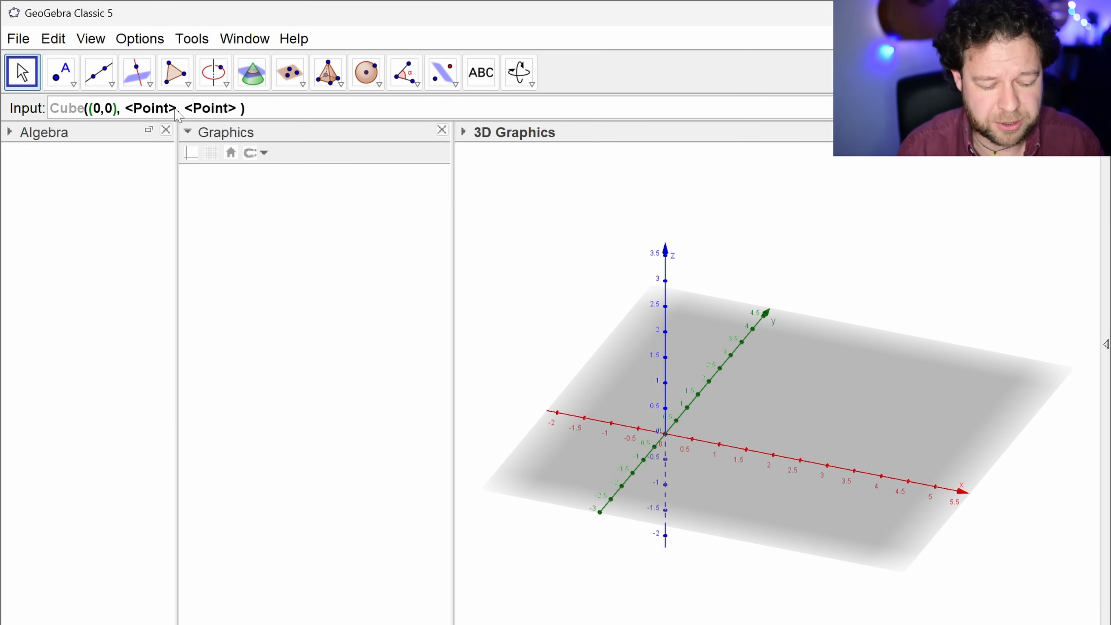
key("Tab")
type("(1")
key("Tab")
type("0)")
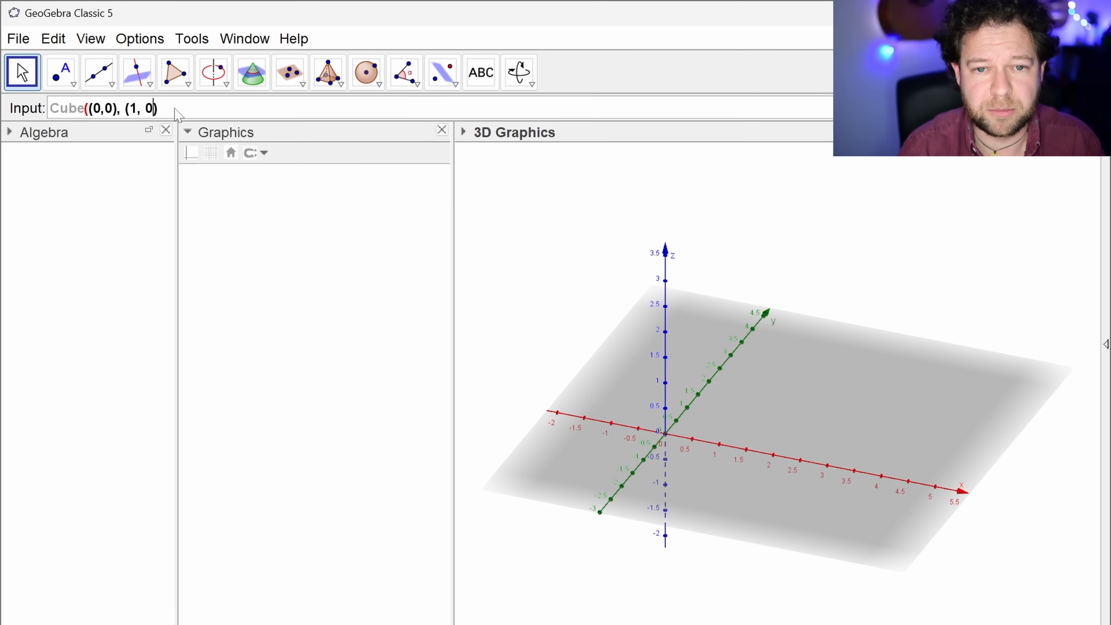
key("Return")
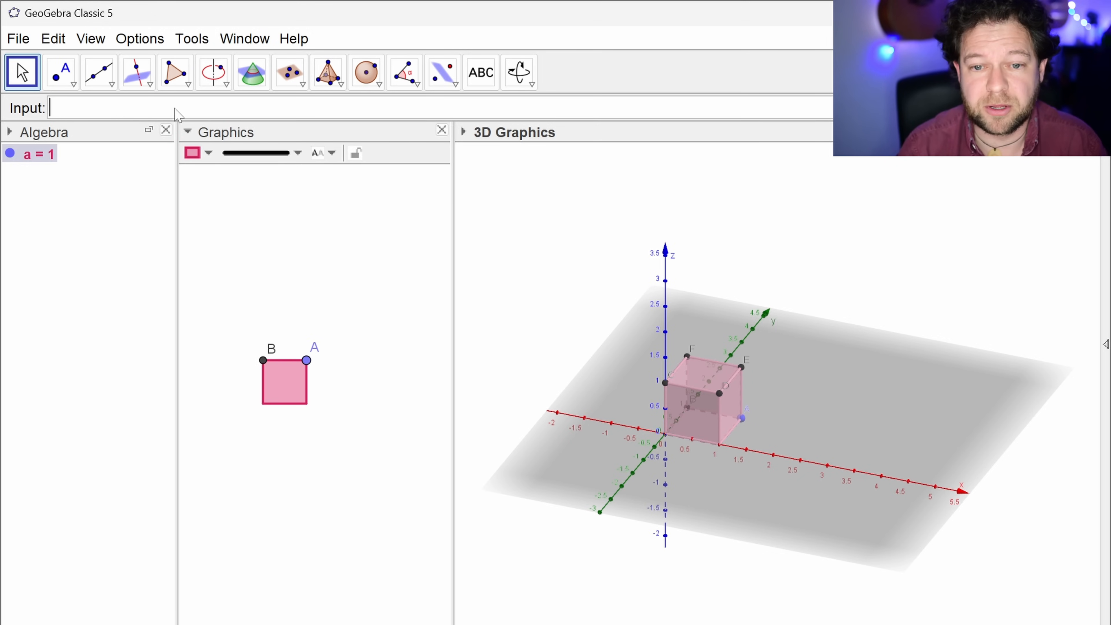
Begin a three-point Tetrahedron command with (0,0,0) as its first point.
scroll(677, 443, "up", 10)
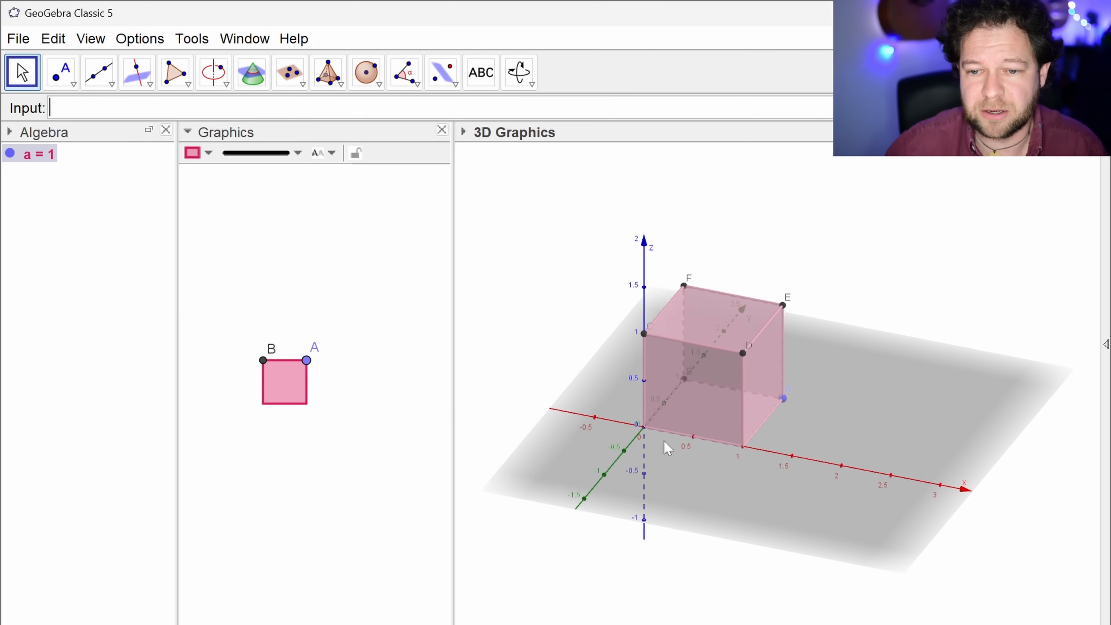
left_click_drag(663, 462, 664, 496, "shift")
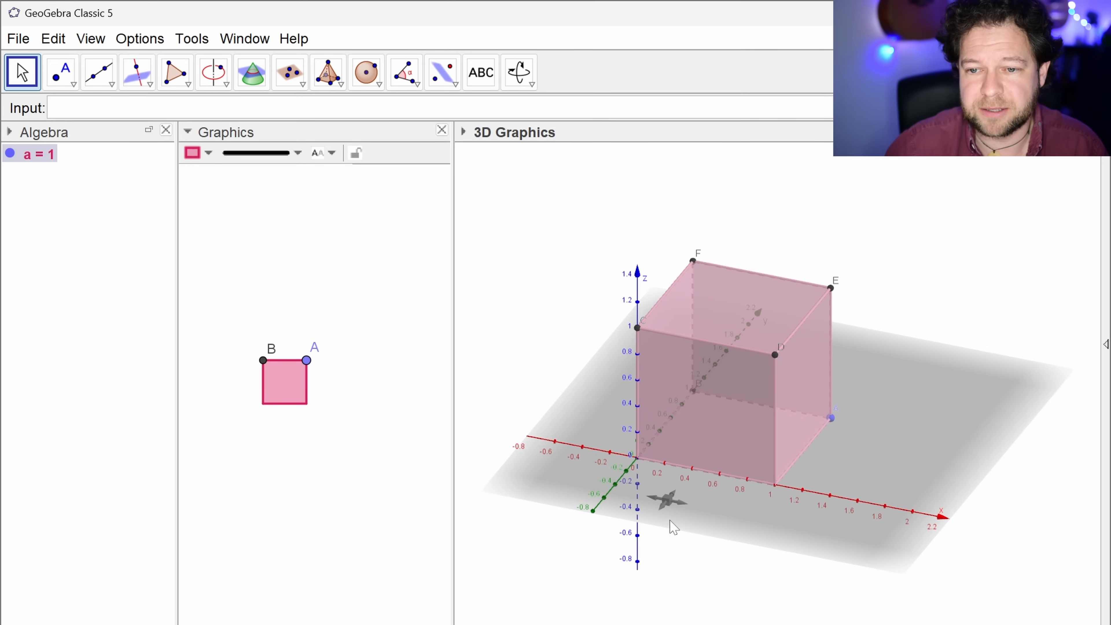
mouse_move(885, 473)
left_mouse_down()
mouse_move(844, 476)
mouse_move(890, 481)
left_mouse_up()
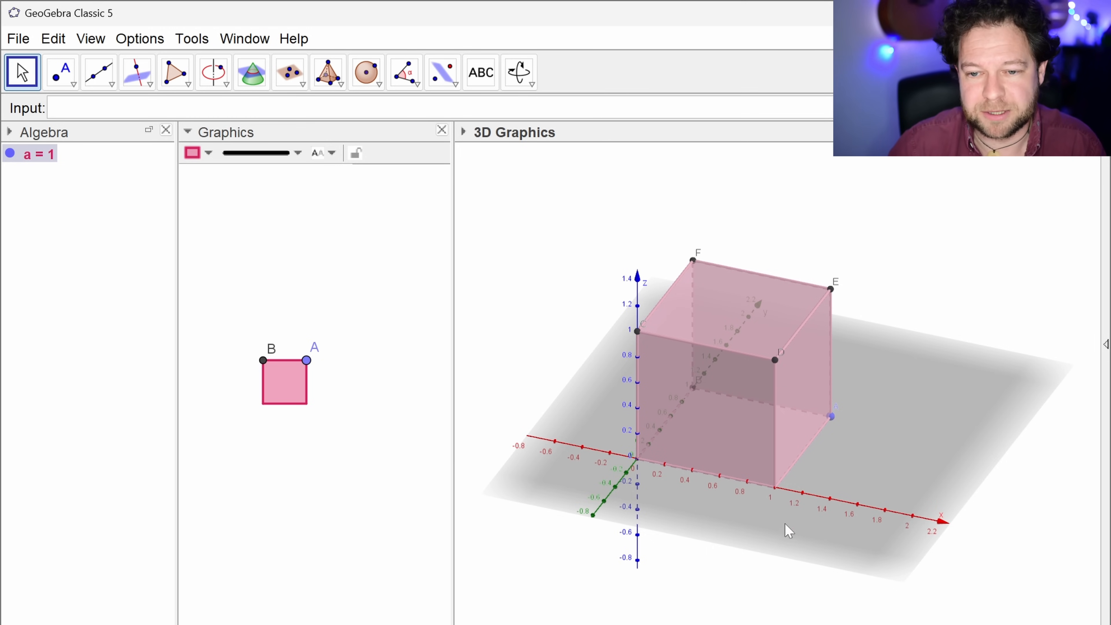
left_click(51, 108)
type("tetre")
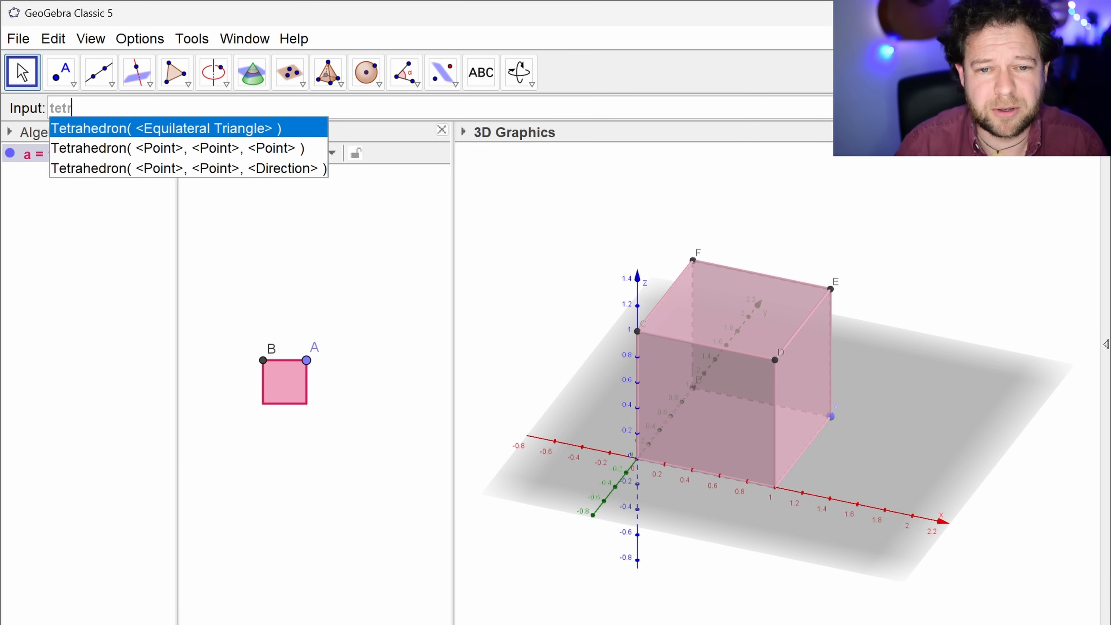
key("Down")
key("Return")
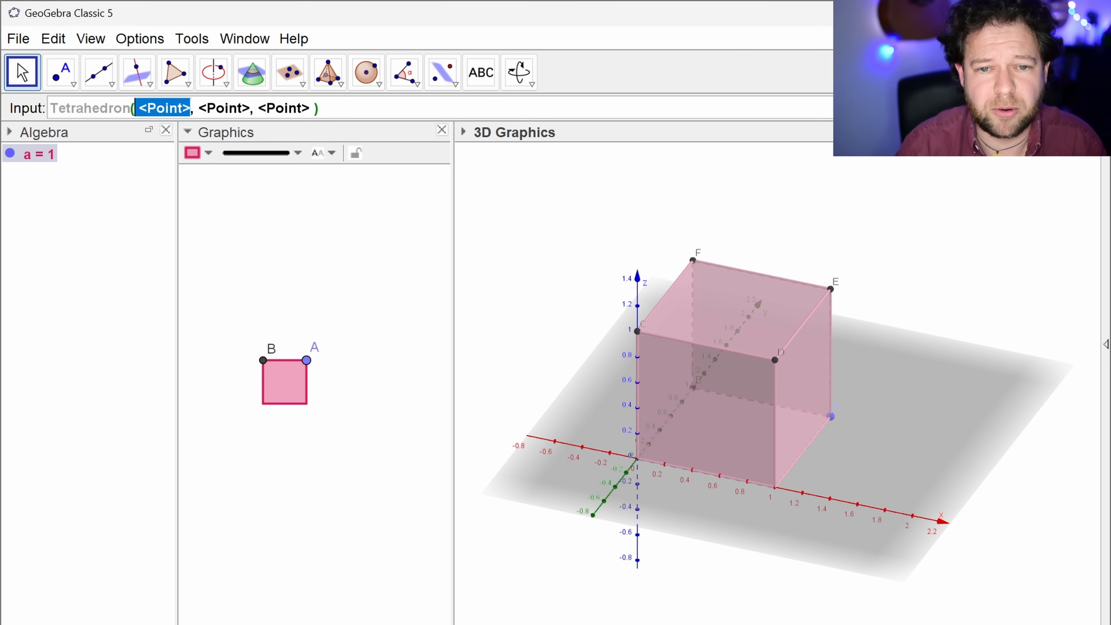
type("(0,")
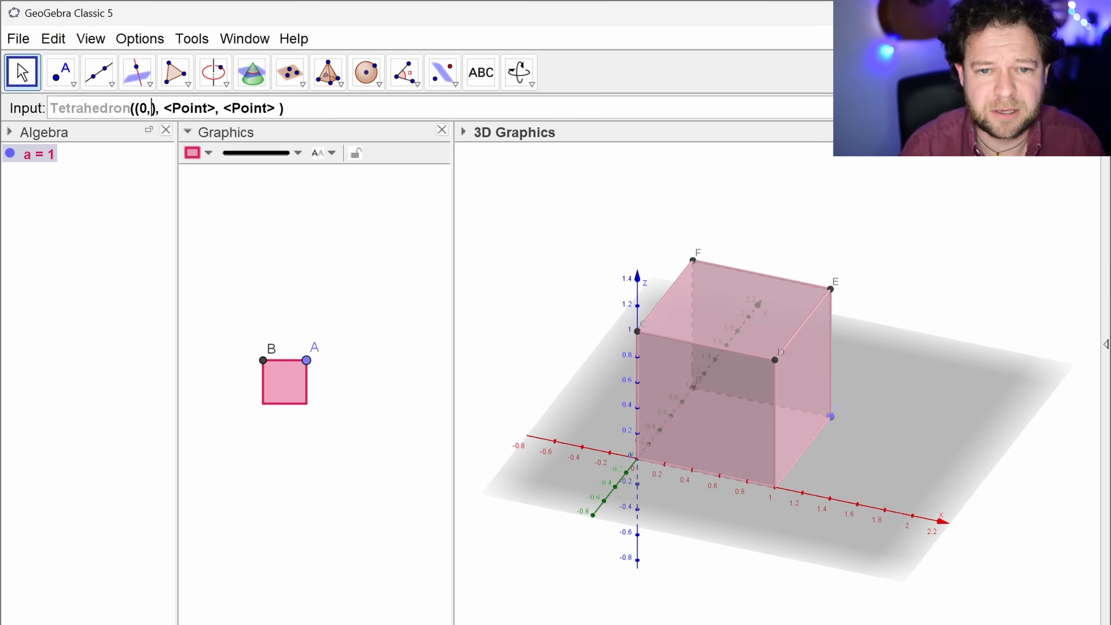
type("0")
key("Tab")
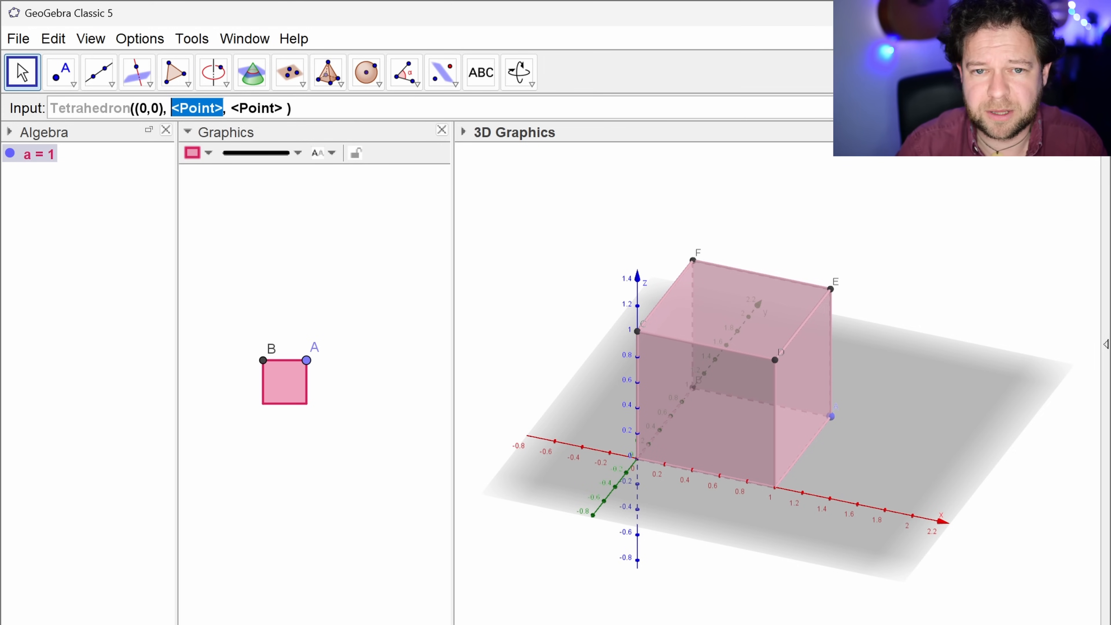
key("Left")
key("Left")
key("Left")
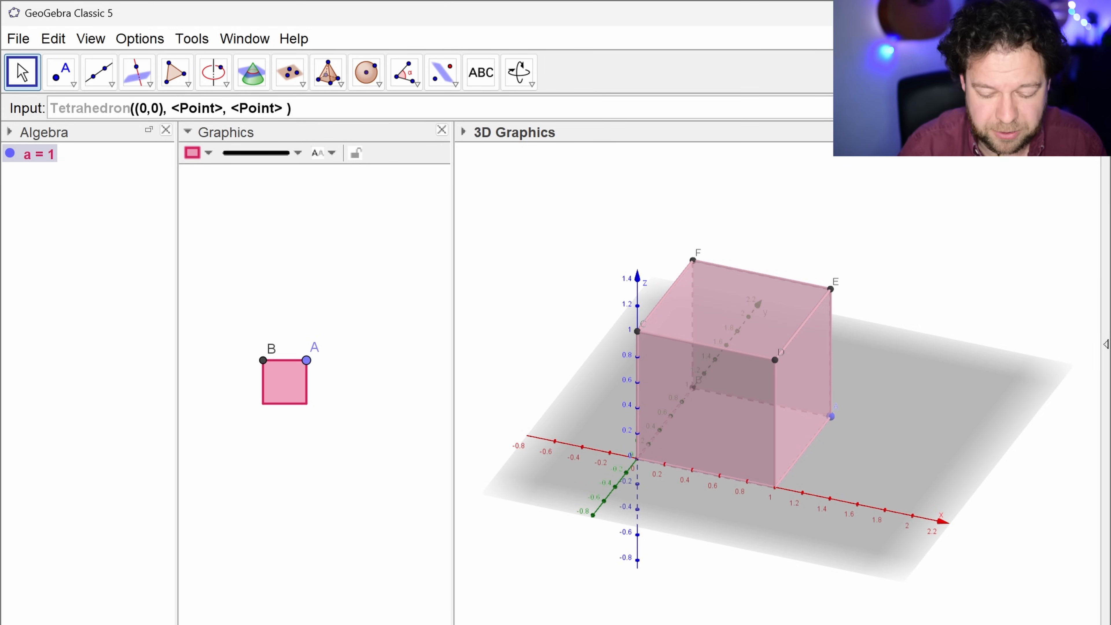
type(",0")
key("Tab")
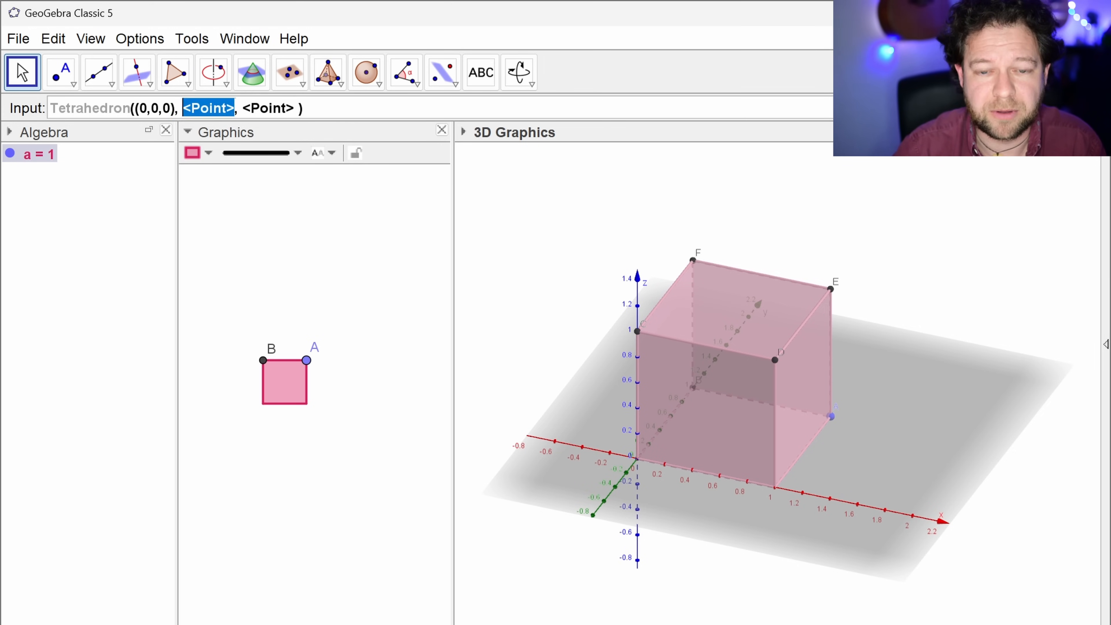
Complete the tetrahedron with (1,1,0) as second point and cube vertex F as third point.
type("(")
type("1")
key("Tab")
type("1,0)")
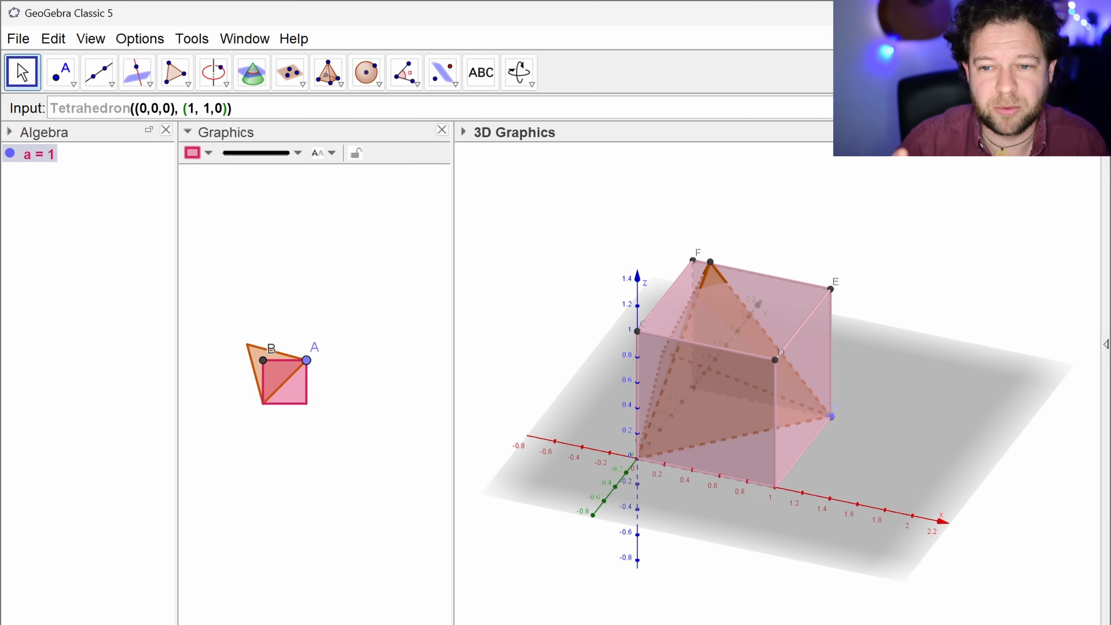
type(",")
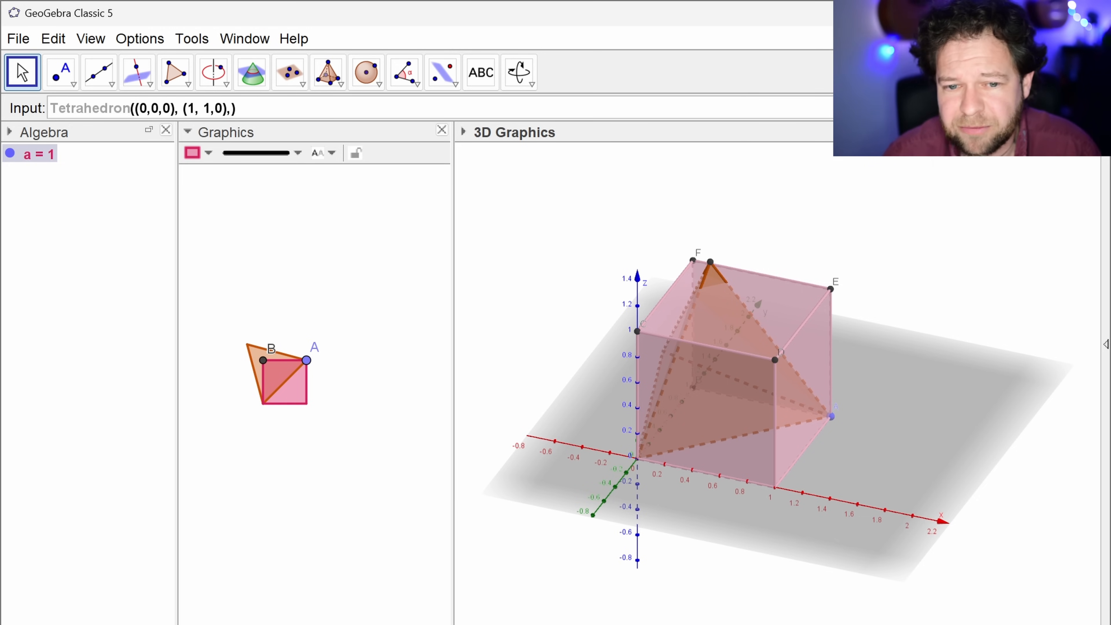
type("F")
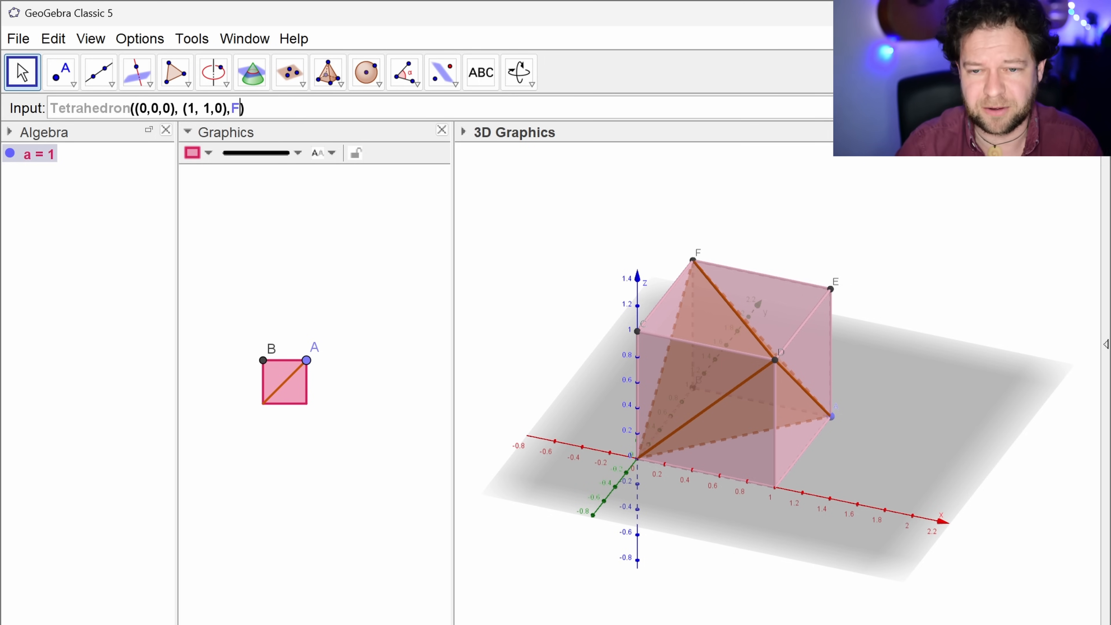
key("Return")
Hide the cube so that only the tetrahedron solid is displayed in the 3D view.
left_click_drag(685, 299, 946, 387)
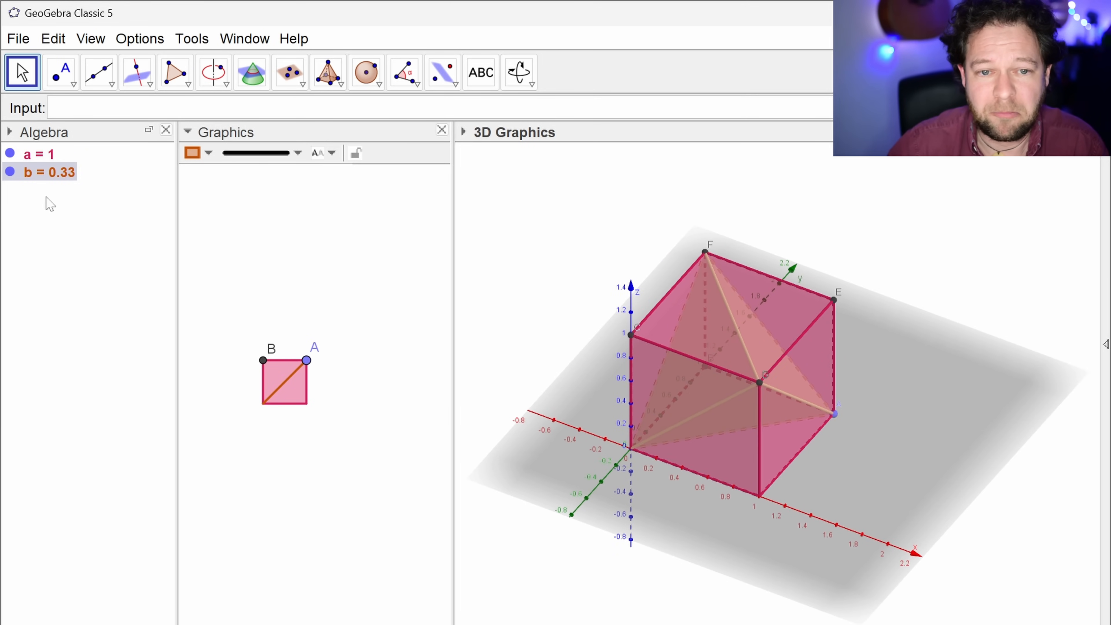
left_click(10, 154)
left_click_drag(657, 335, 885, 387)
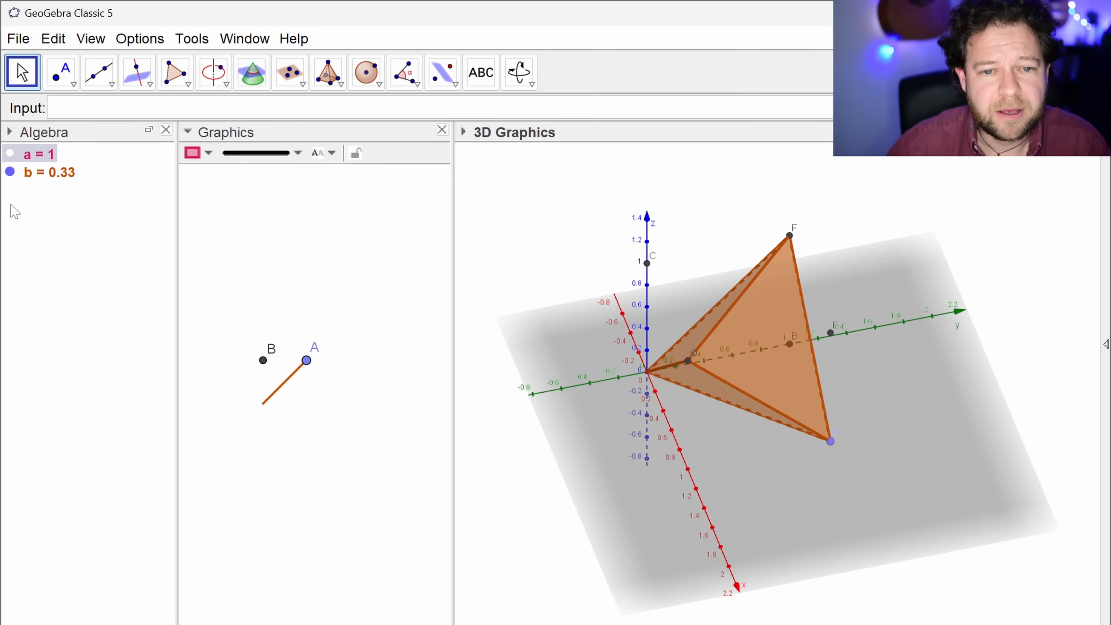
List the auxiliary objects in the Algebra view and sort all objects by Object Type.
right_click(105, 257)
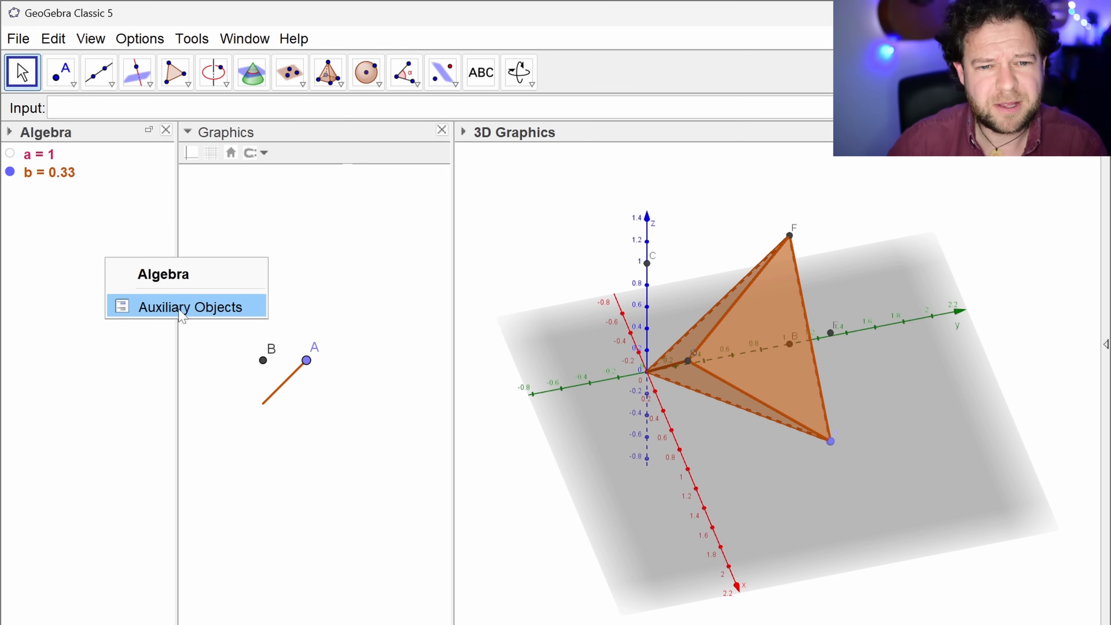
left_click(168, 307)
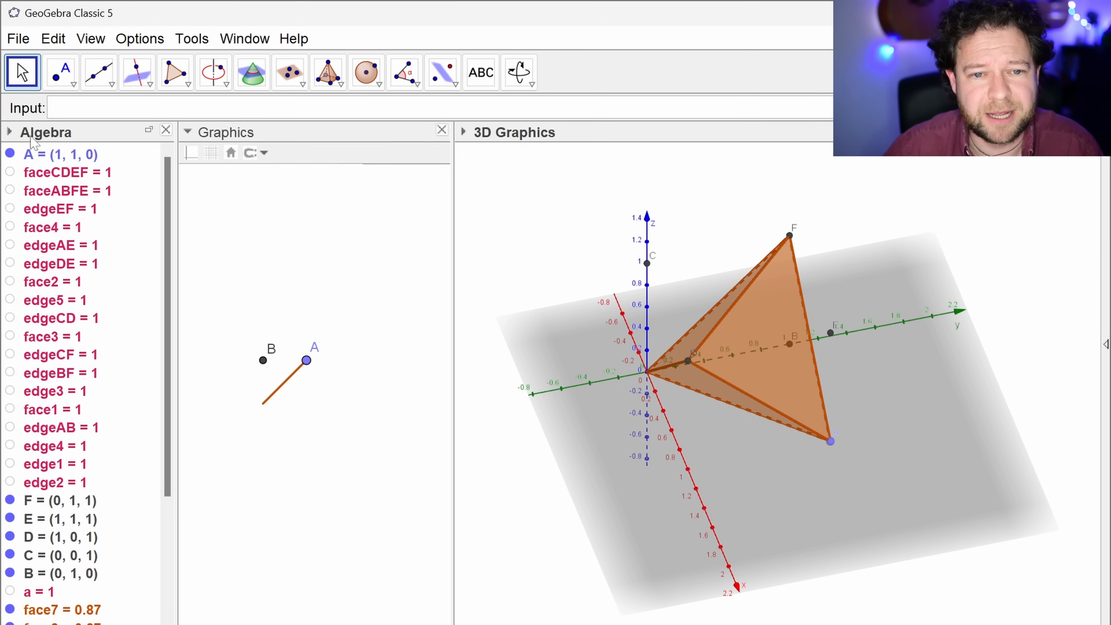
left_click(10, 131)
scroll(81, 346, "down", 3)
scroll(103, 381, "down", 3)
scroll(91, 473, "up", 6)
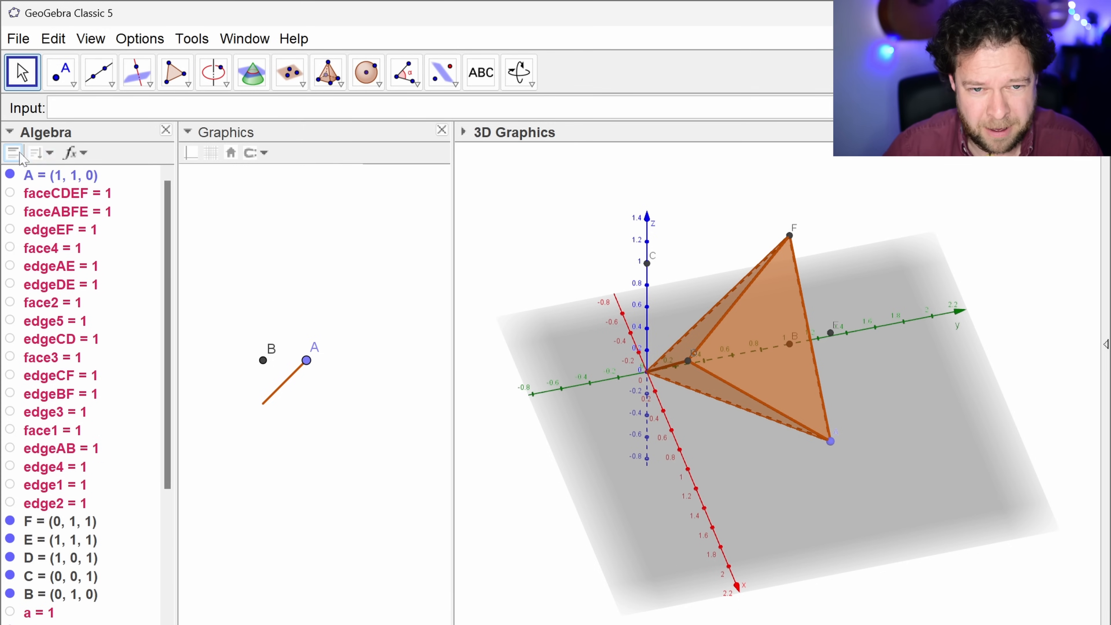
left_click(43, 154)
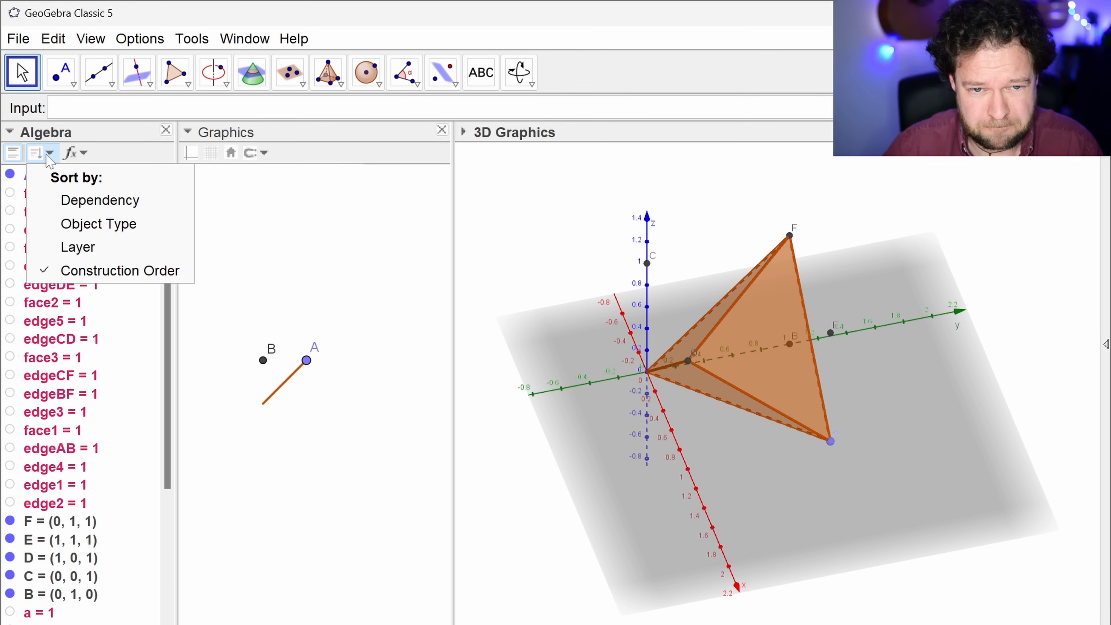
left_click(105, 233)
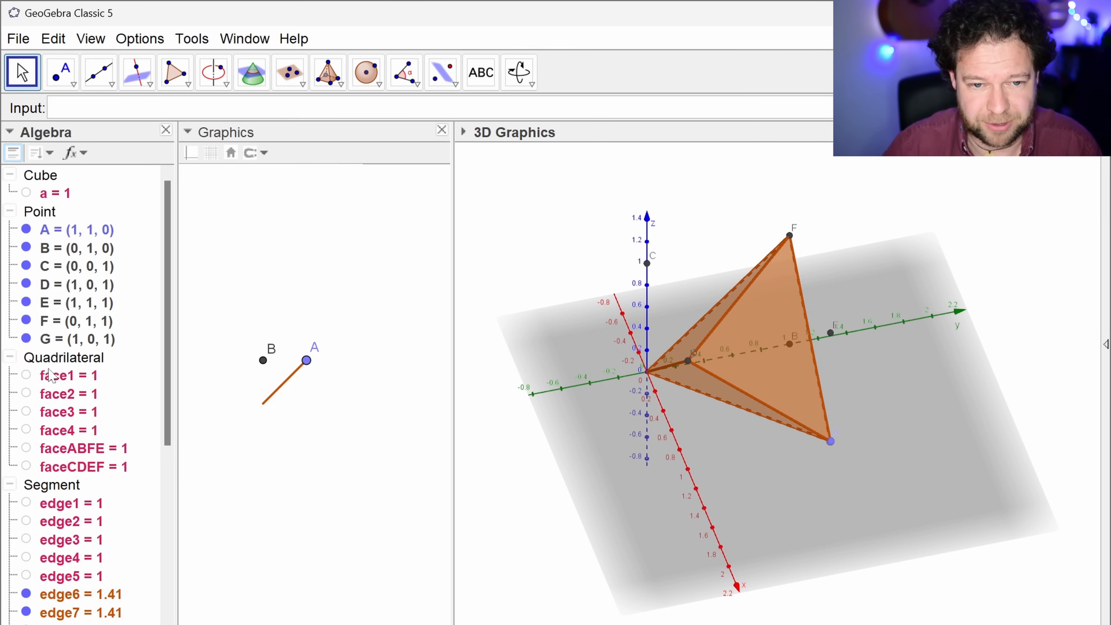
Hide all the points from A to G.
left_click(75, 236)
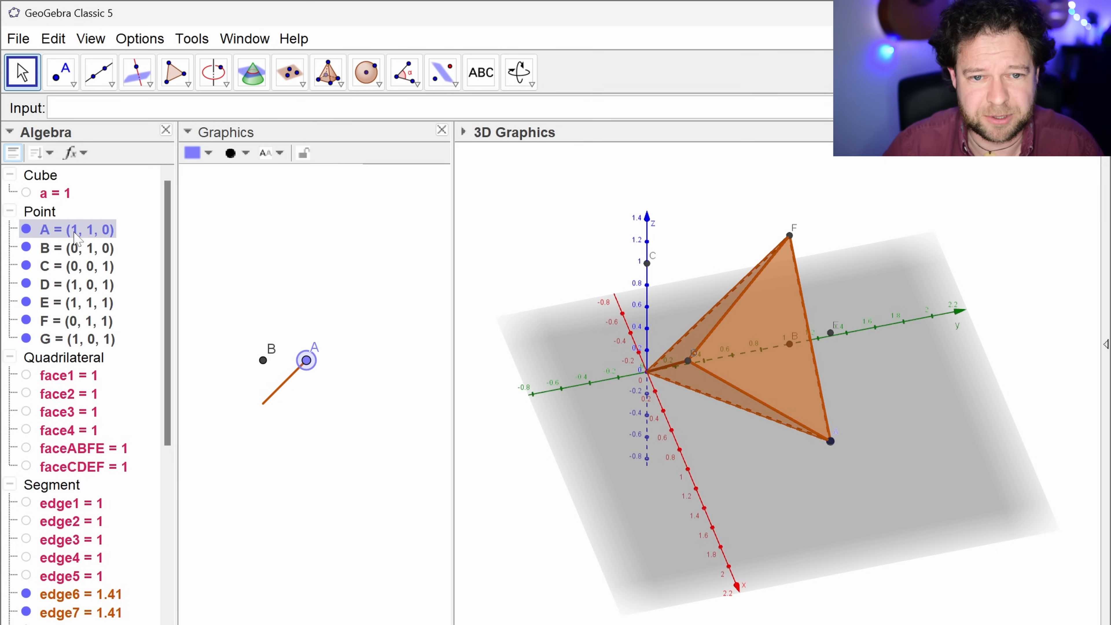
left_click(69, 338, "shift")
right_click(66, 339)
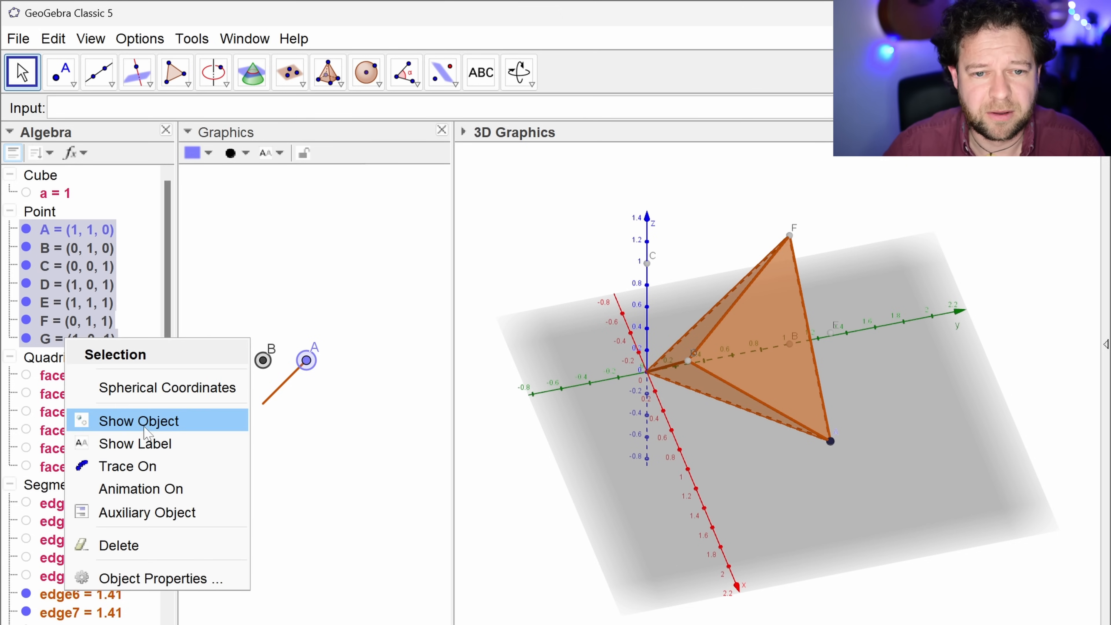
left_click(139, 421)
Turn off the tetrahedron's display in the 2D Graphics view through its advanced location properties.
scroll(138, 381, "down", 4)
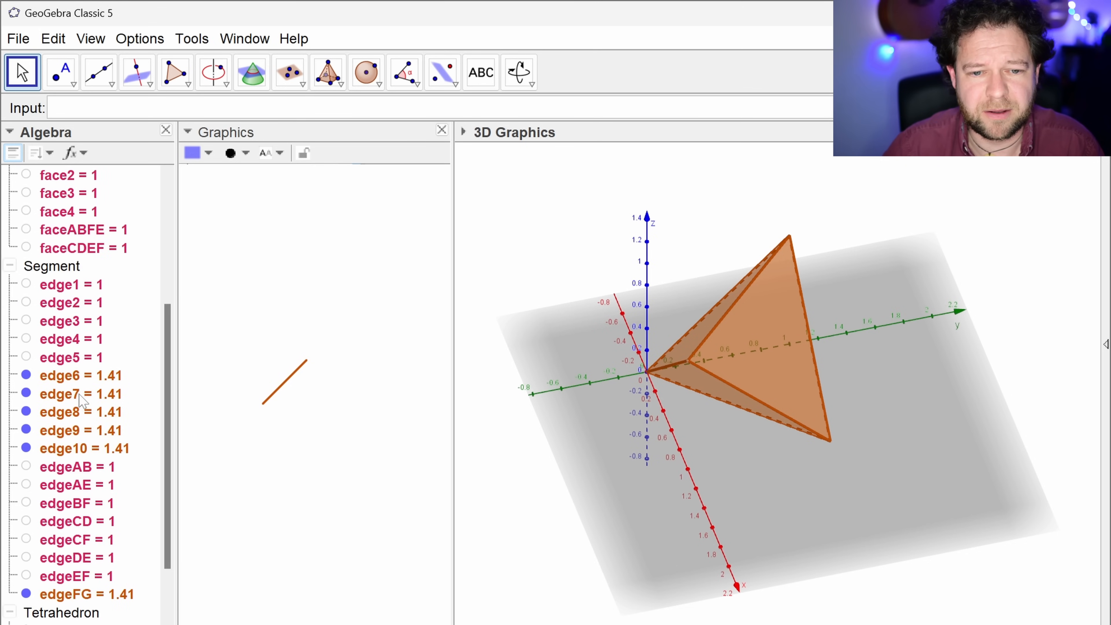
left_click_drag(665, 477, 737, 426)
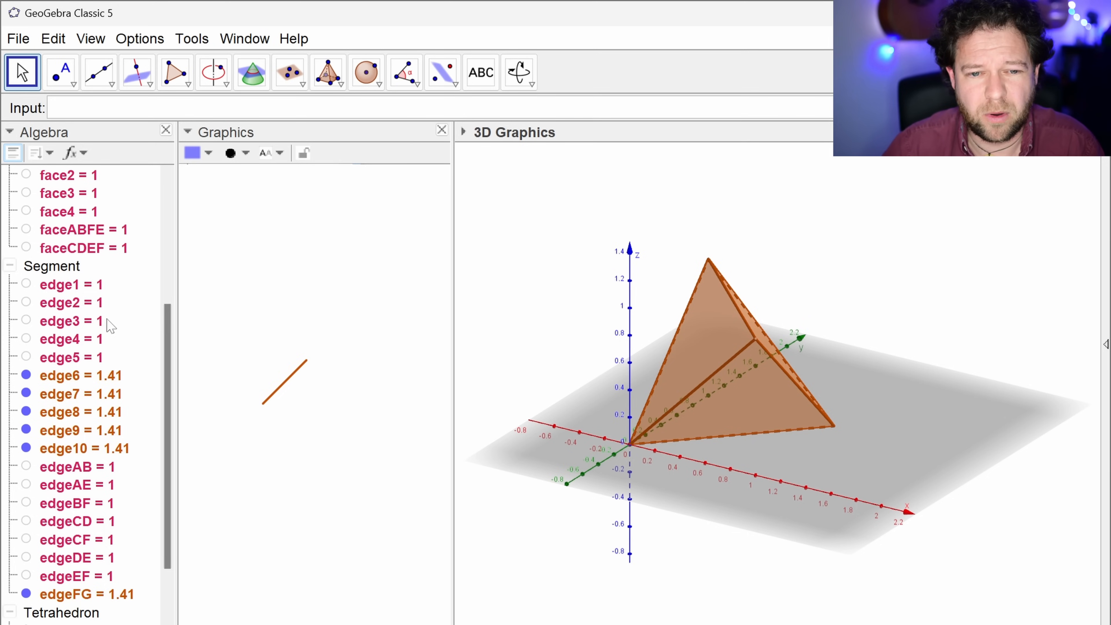
left_click(70, 621)
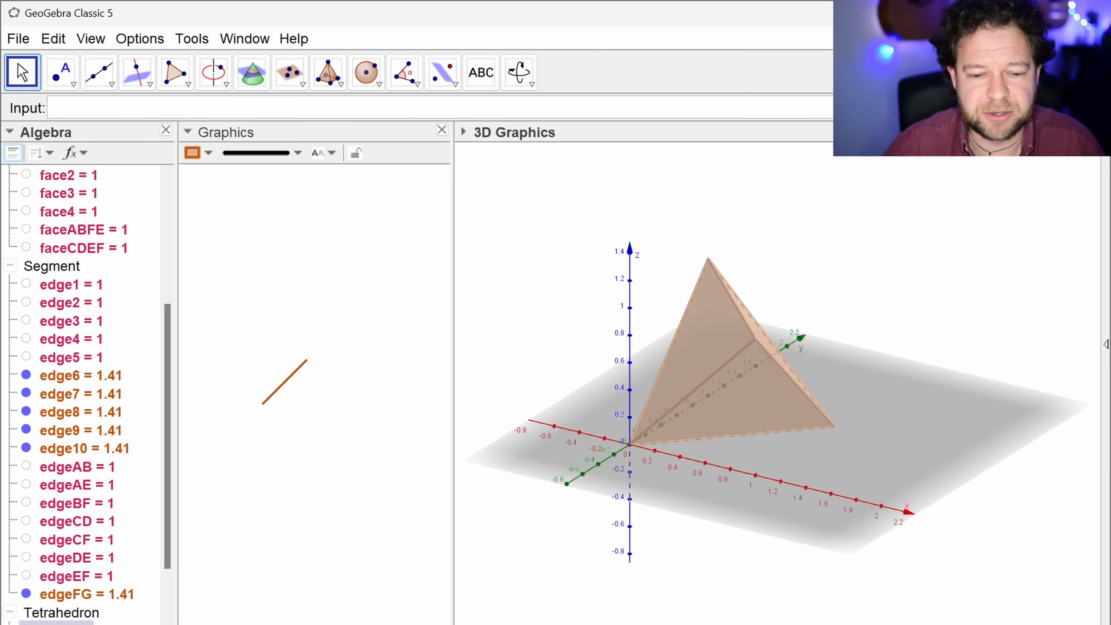
key("ctrl+e")
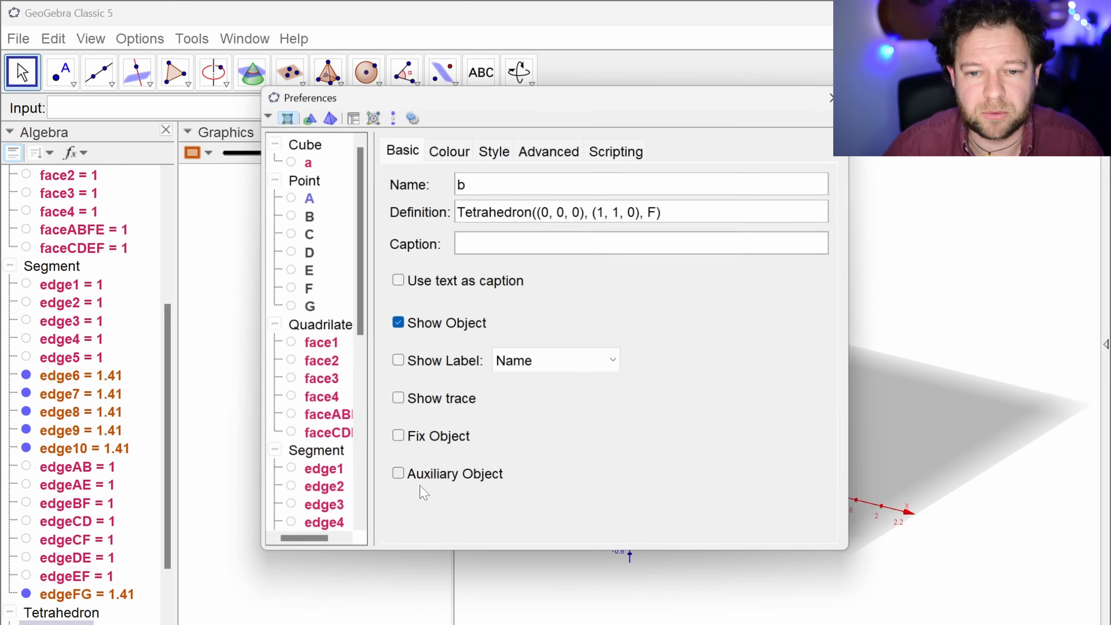
left_click(542, 149)
scroll(481, 394, "down", 3)
left_click(418, 525)
left_click(829, 95)
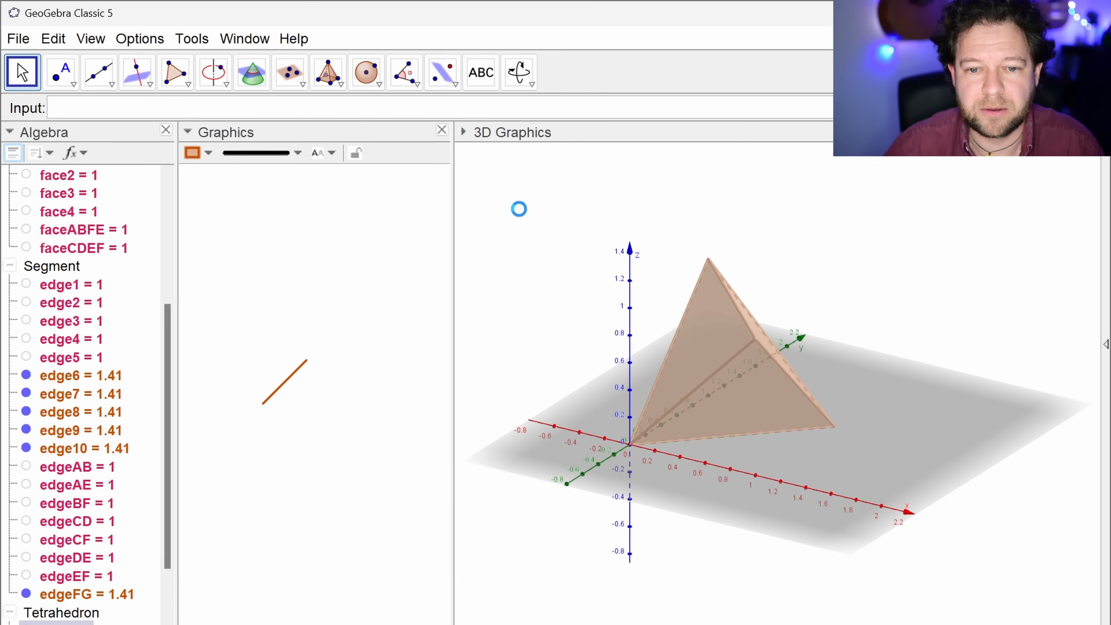
Set the location of all segments so that they no longer appear in the 2D Graphics view.
left_click(57, 265)
right_click(57, 266)
left_click(168, 448)
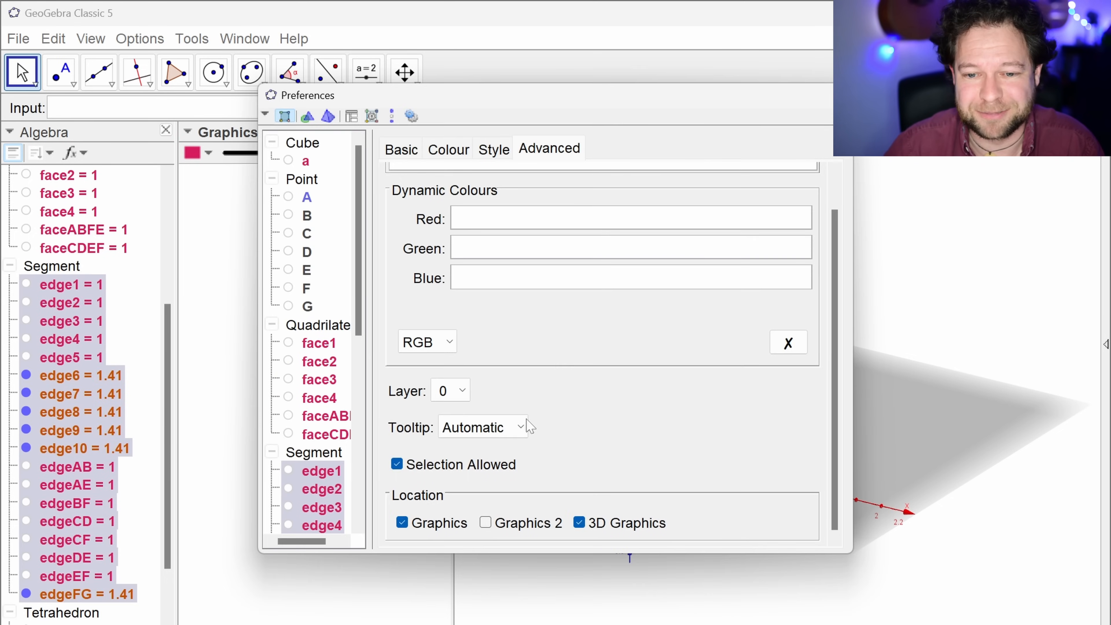
left_click(415, 524)
left_click(829, 95)
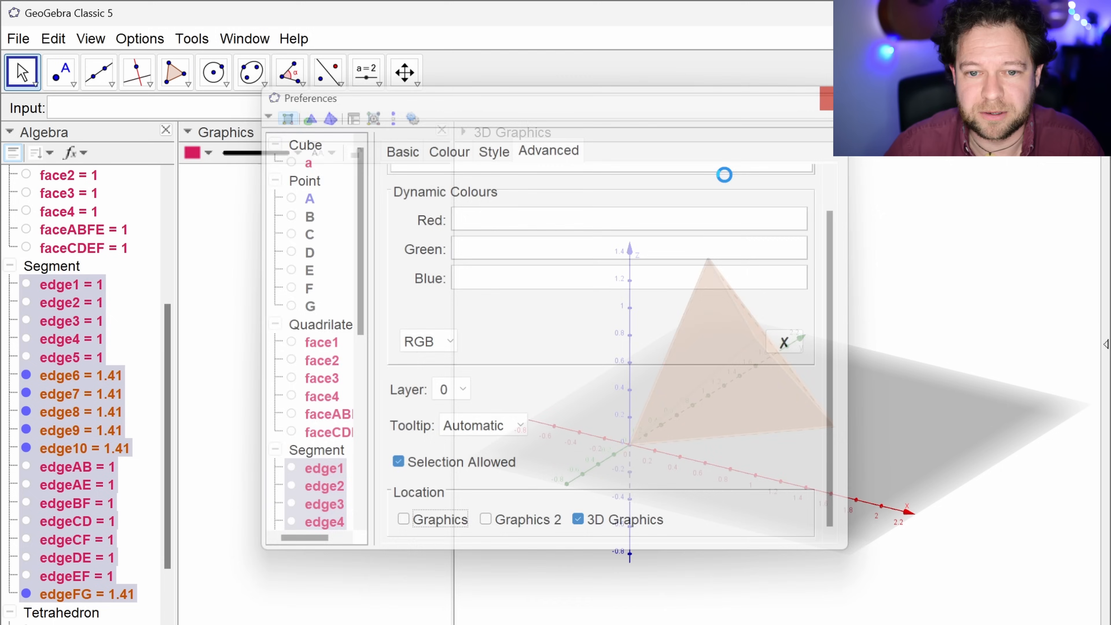
left_click(961, 360)
mouse_move(960, 360)
left_mouse_down()
mouse_move(888, 360)
mouse_move(951, 373)
left_mouse_up()
mouse_move(978, 371)
left_mouse_down()
mouse_move(918, 375)
mouse_move(973, 369)
left_mouse_up()
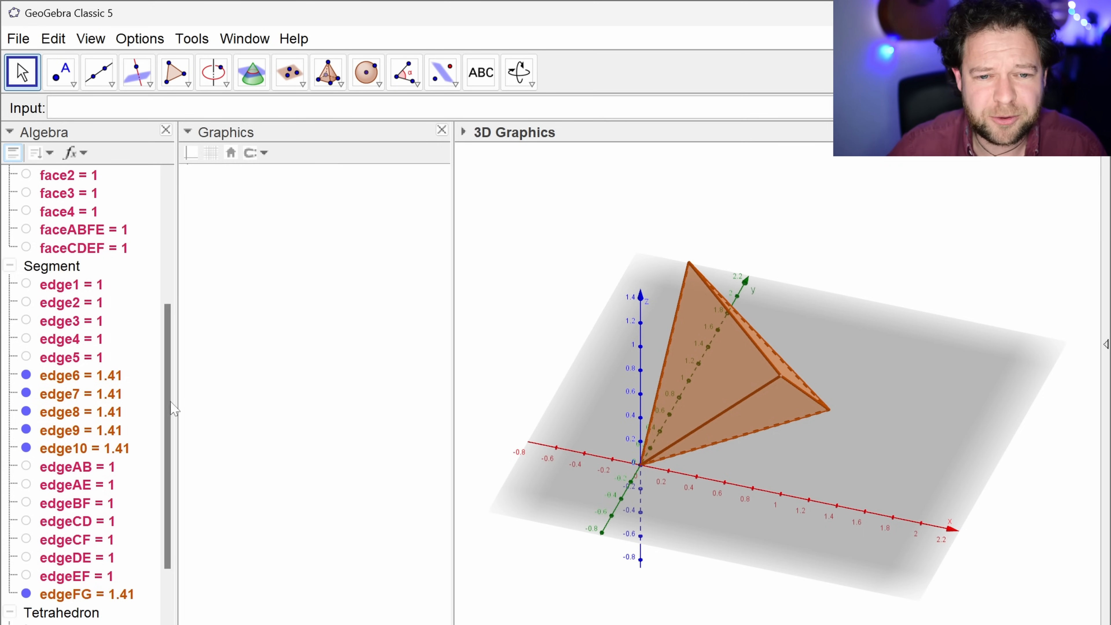
Define the origin point O=(0,0,0).
scroll(114, 385, "up", 4)
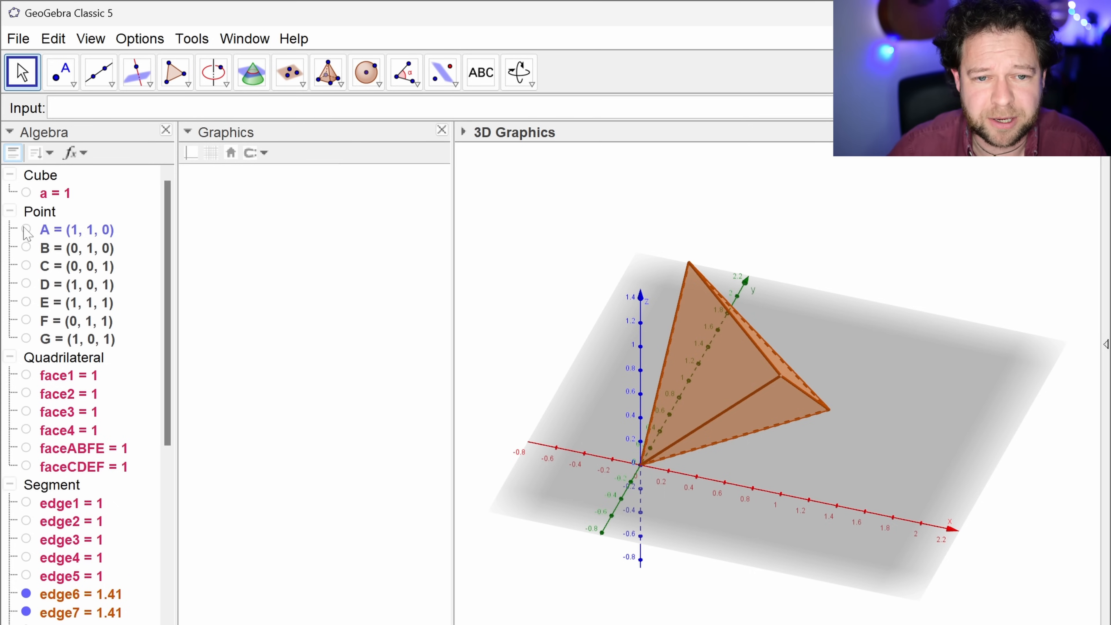
left_click(111, 108)
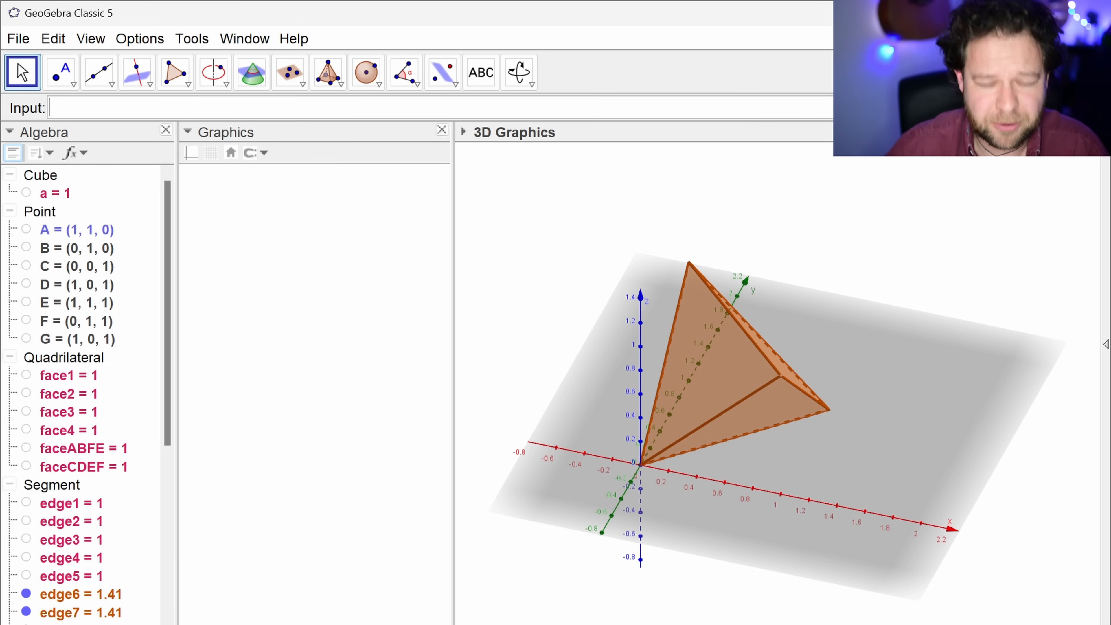
type("O=(0,0,0")
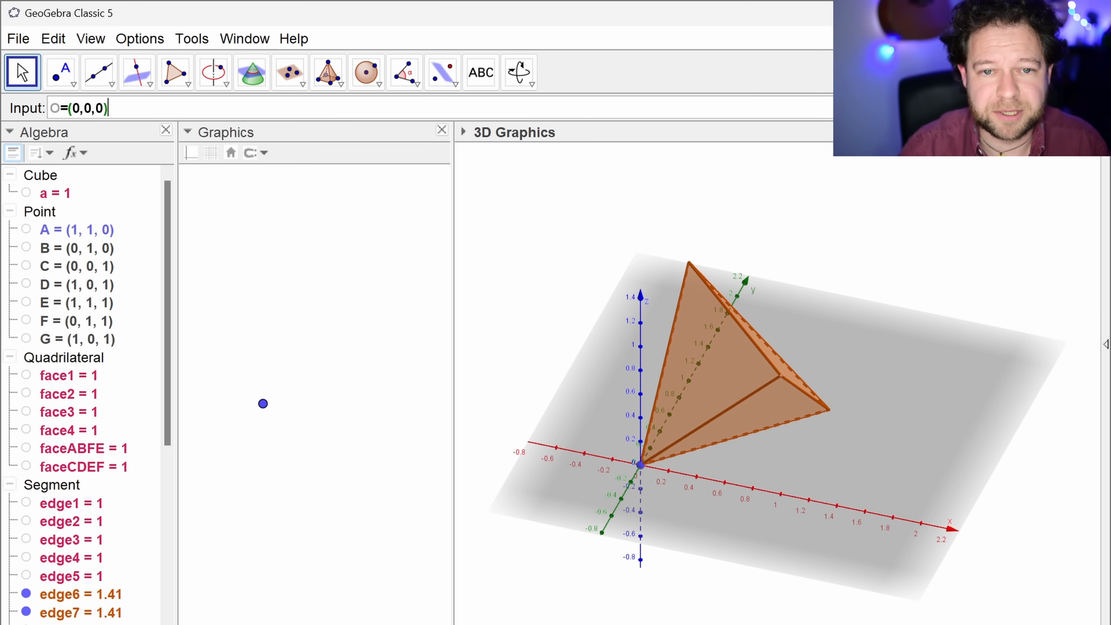
key("Return")
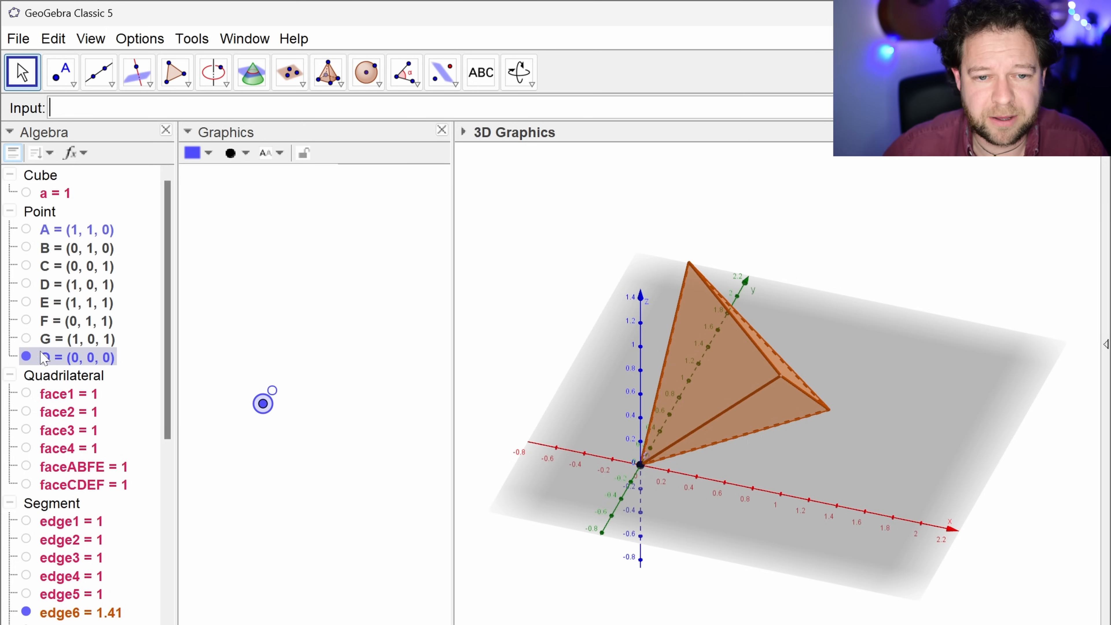
Show only the tetrahedron's four vertices A, O, F and D, leaving the other cube points hidden.
left_click(26, 358)
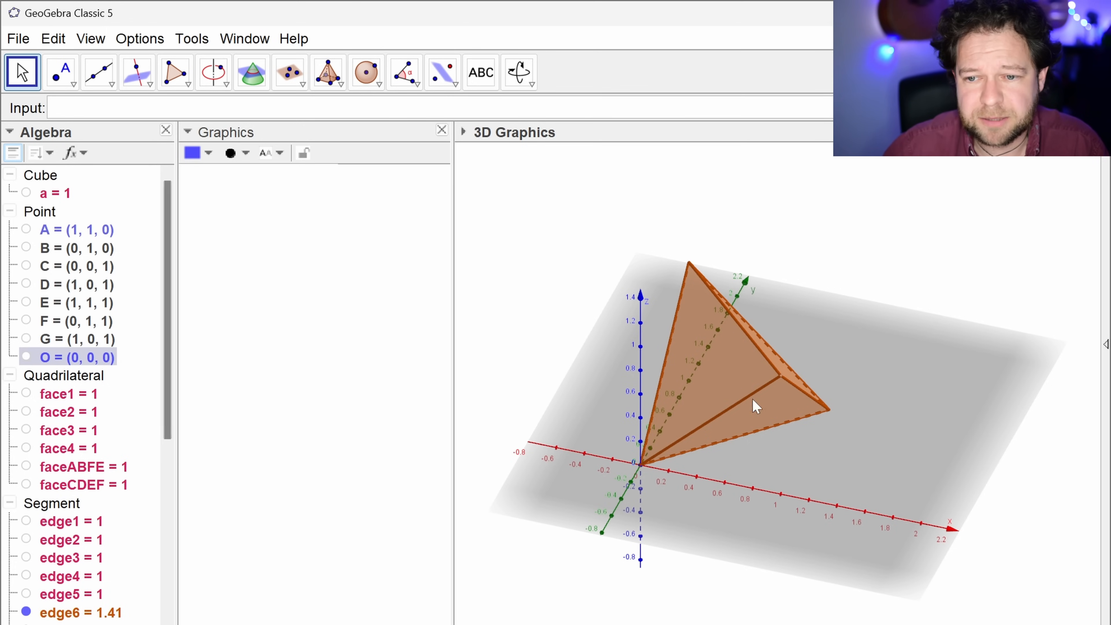
left_click(26, 229)
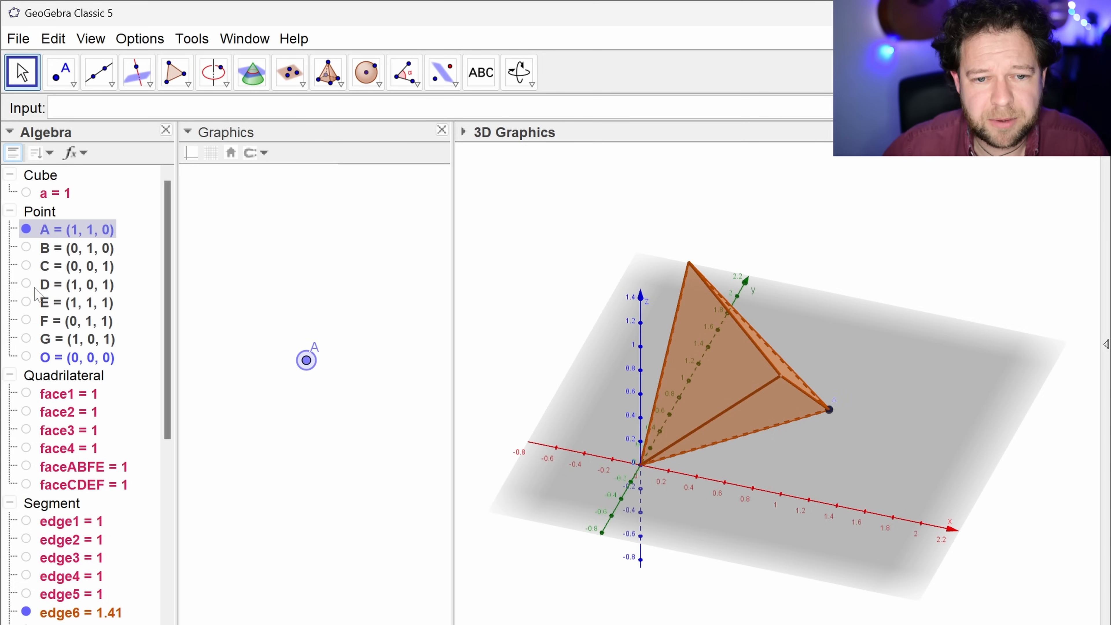
left_click(26, 357)
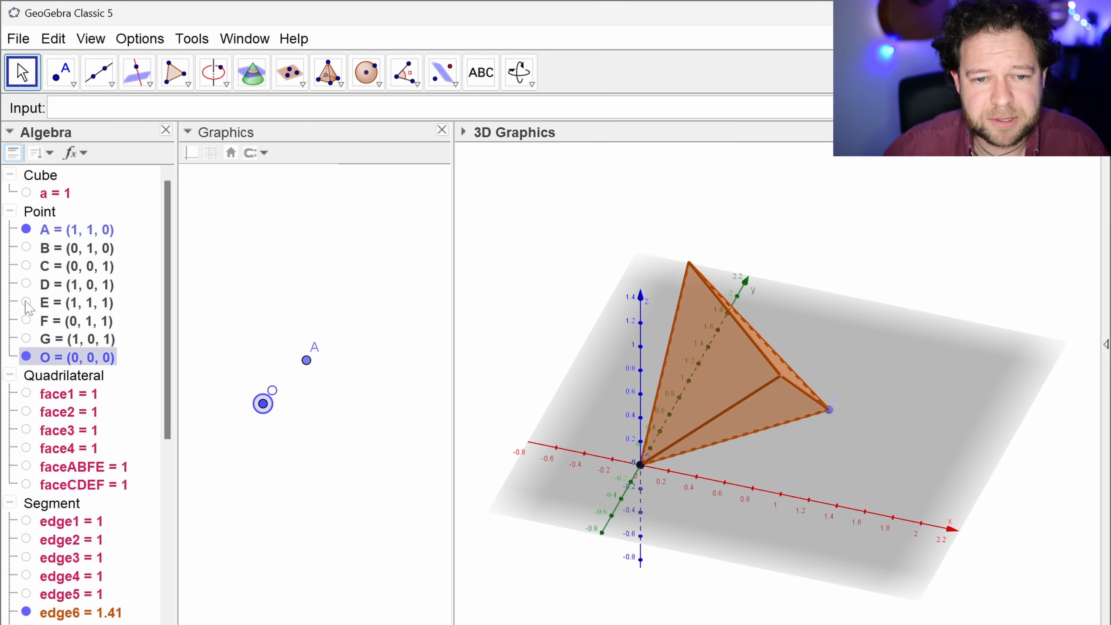
left_click(26, 320)
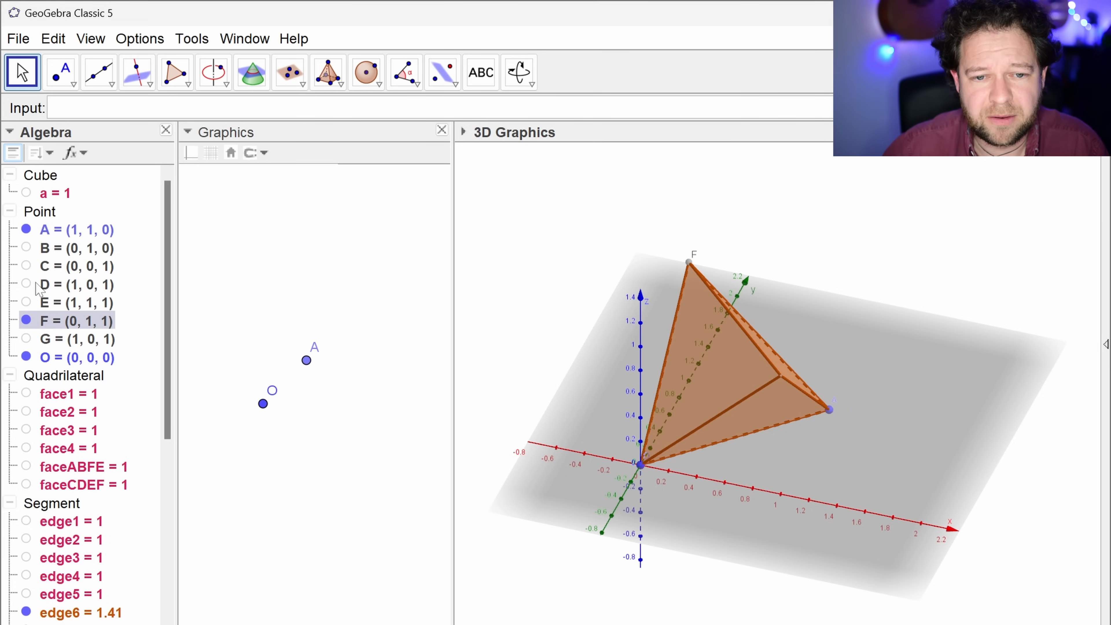
left_click(27, 284)
left_click_drag(551, 389, 867, 387)
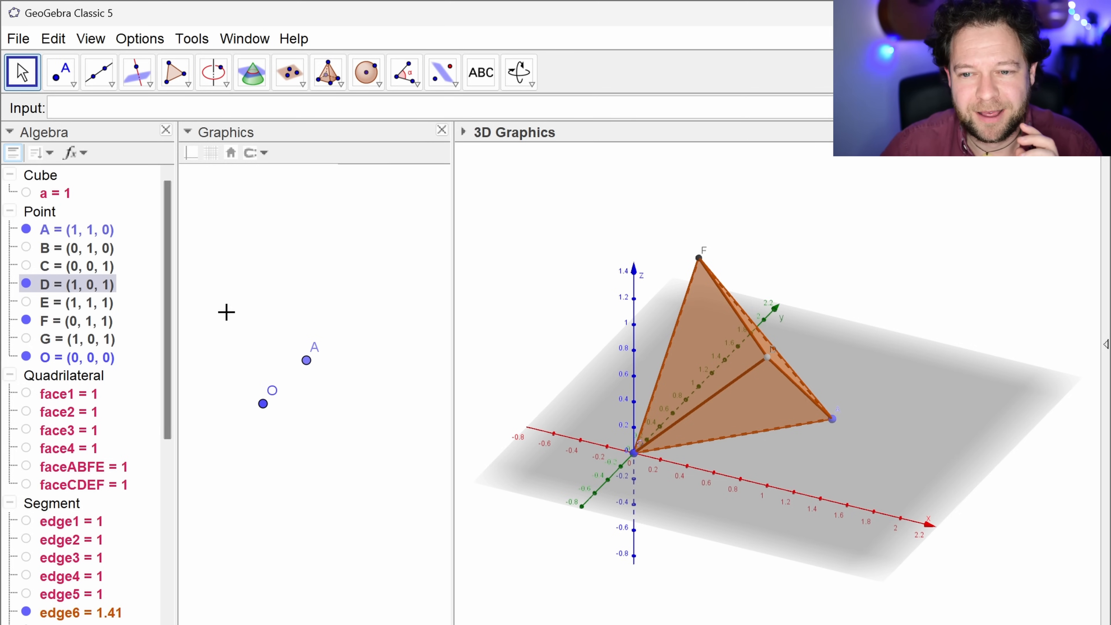
Create a scaled copy of the tetrahedron with the command Enlarge(b, 0.5, O).
left_click(51, 108)
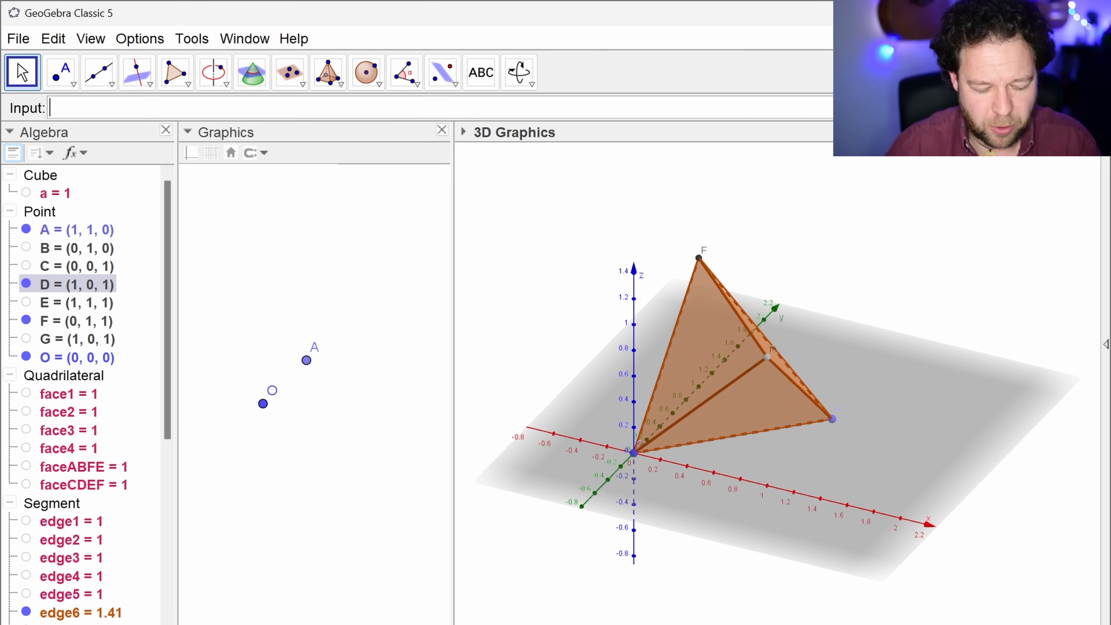
type("enlarge")
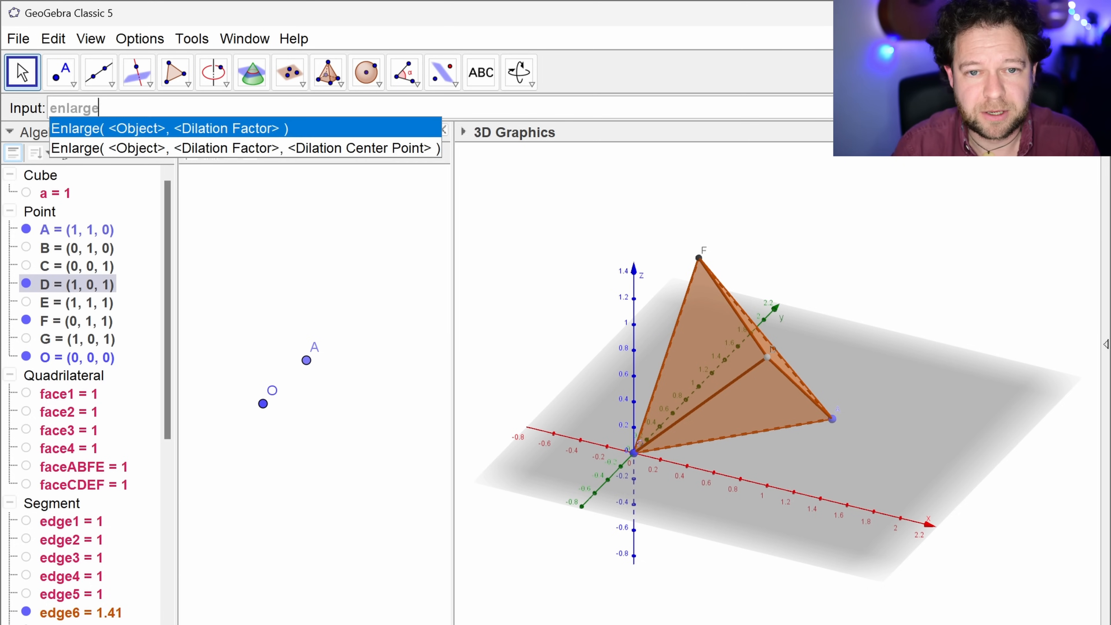
key("Return")
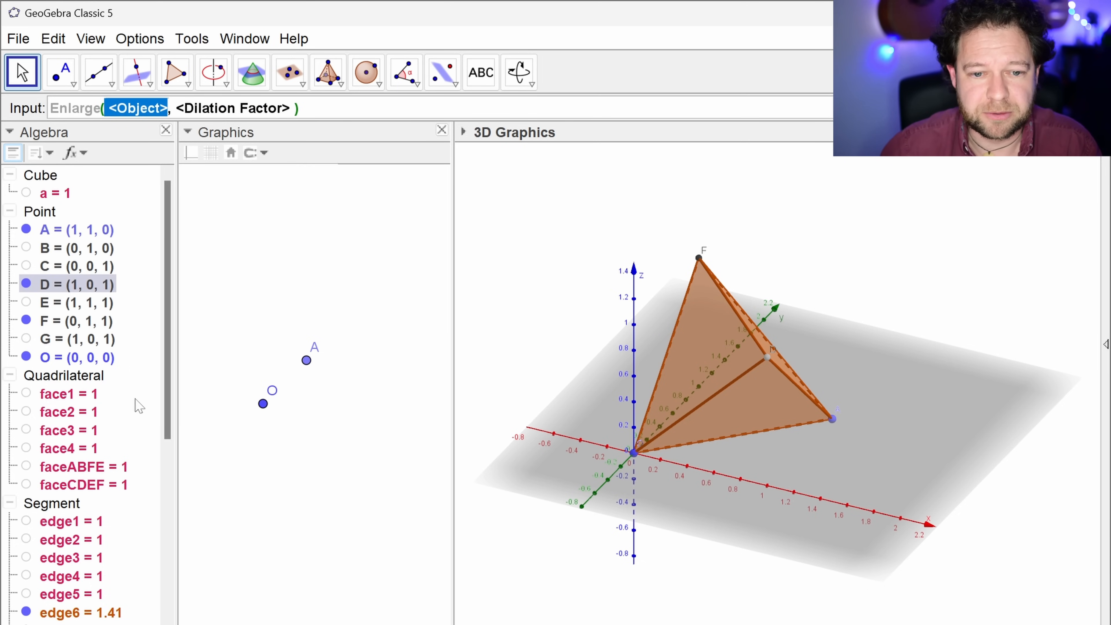
scroll(138, 407, "down", 5)
scroll(65, 609, "up", 5)
type("b")
key("Tab")
type("0.5")
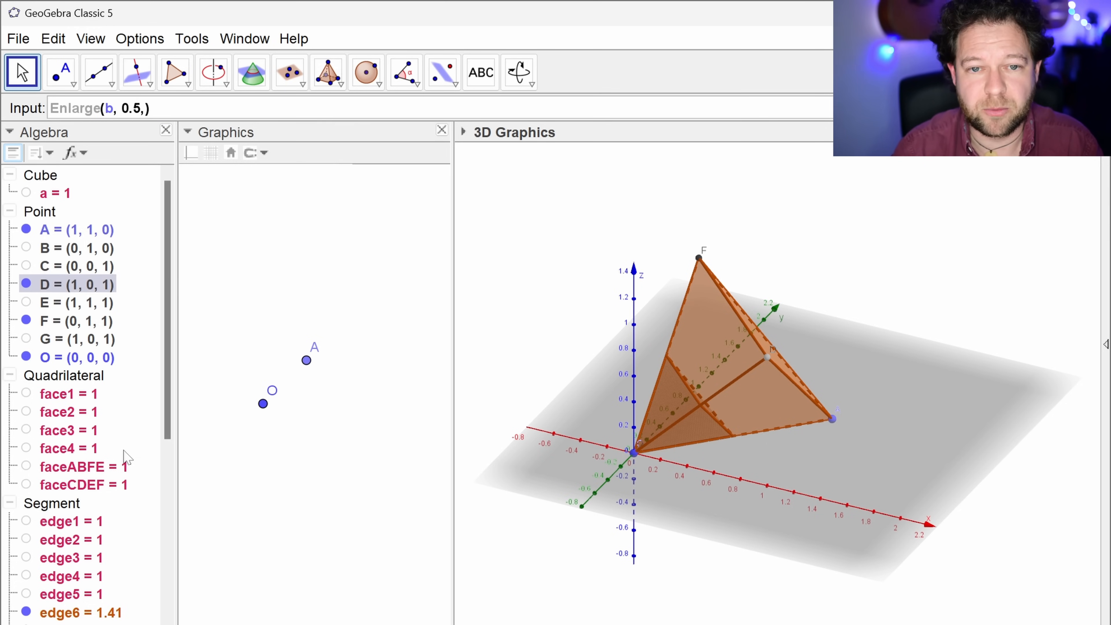
type("O")
key("Return")
mouse_move(800, 474)
left_mouse_down()
mouse_move(744, 471)
mouse_move(838, 479)
mouse_move(791, 477)
left_mouse_up()
Check the definition of the half-scale tetrahedron and delete that tetrahedron.
scroll(83, 539, "down", 6)
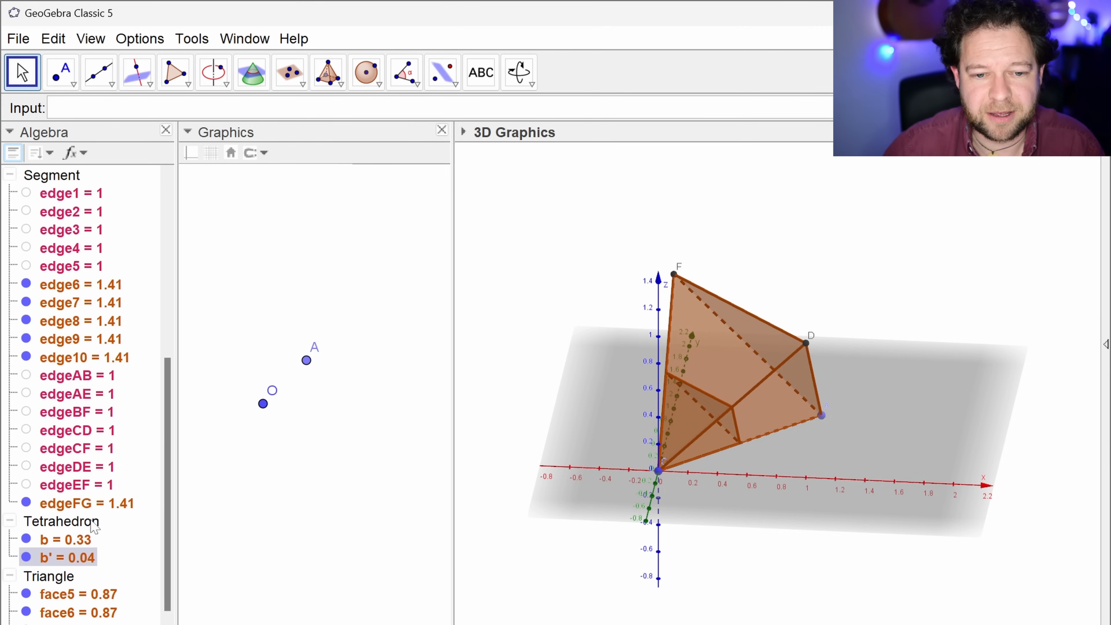
double_click(82, 537)
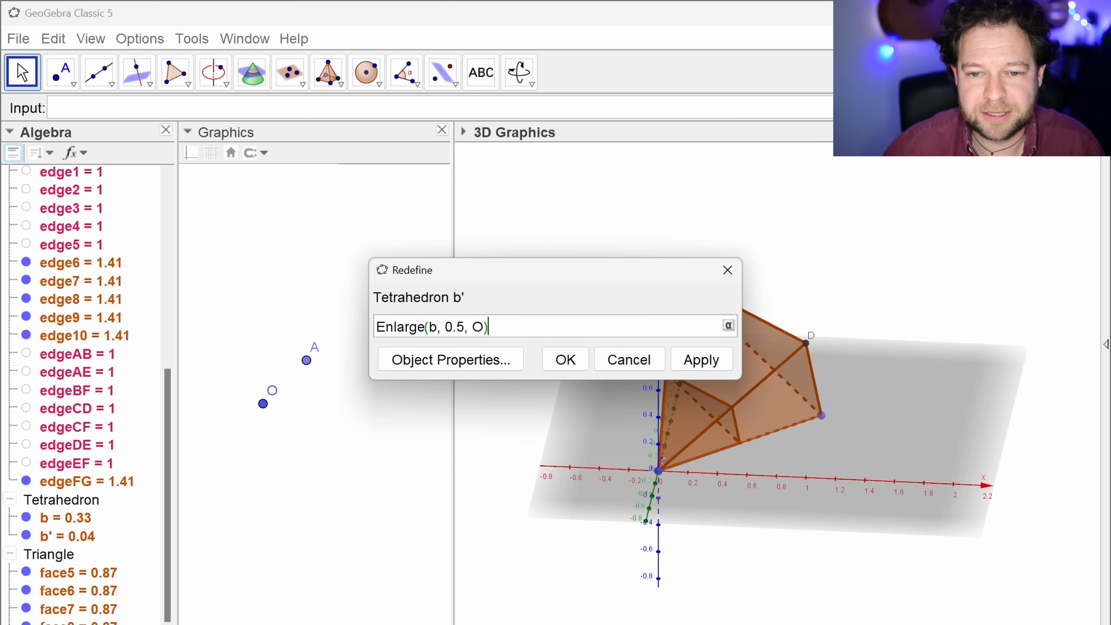
left_click_drag(489, 327, 481, 326)
key("Escape")
left_click(68, 537)
key("Delete")
left_click(50, 107)
key("Up")
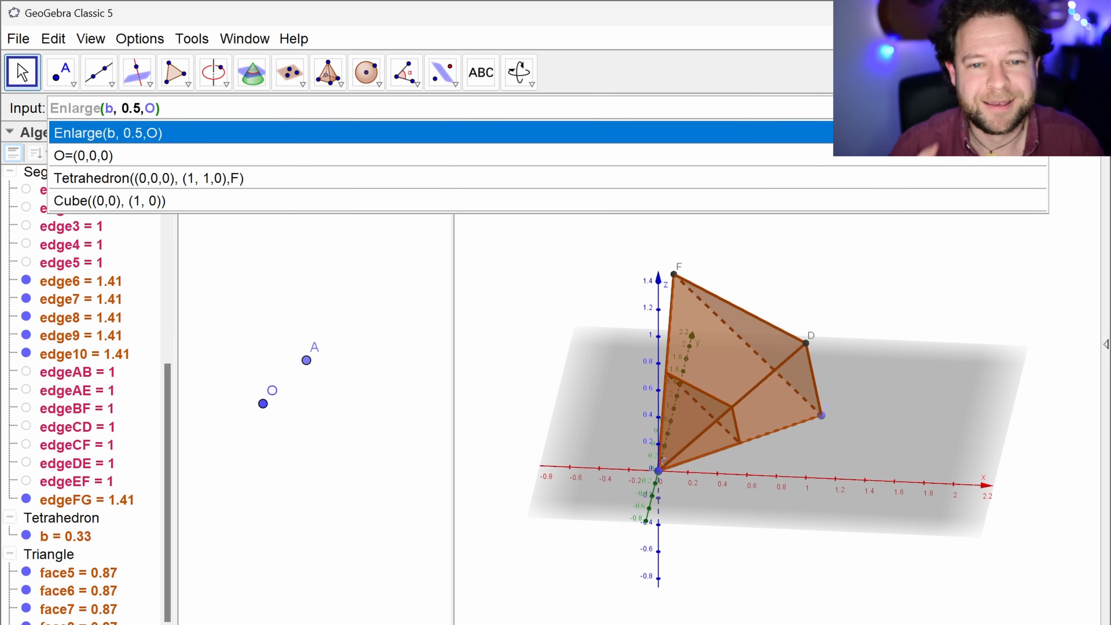
left_click(515, 387)
key("ctrl+a")
key("BackSpace")
Create half-scale copies of the tetrahedron at all four vertices with the command zip(enlarge(b,0.5,P),P,{O,A,D,F}).
type("zip(en")
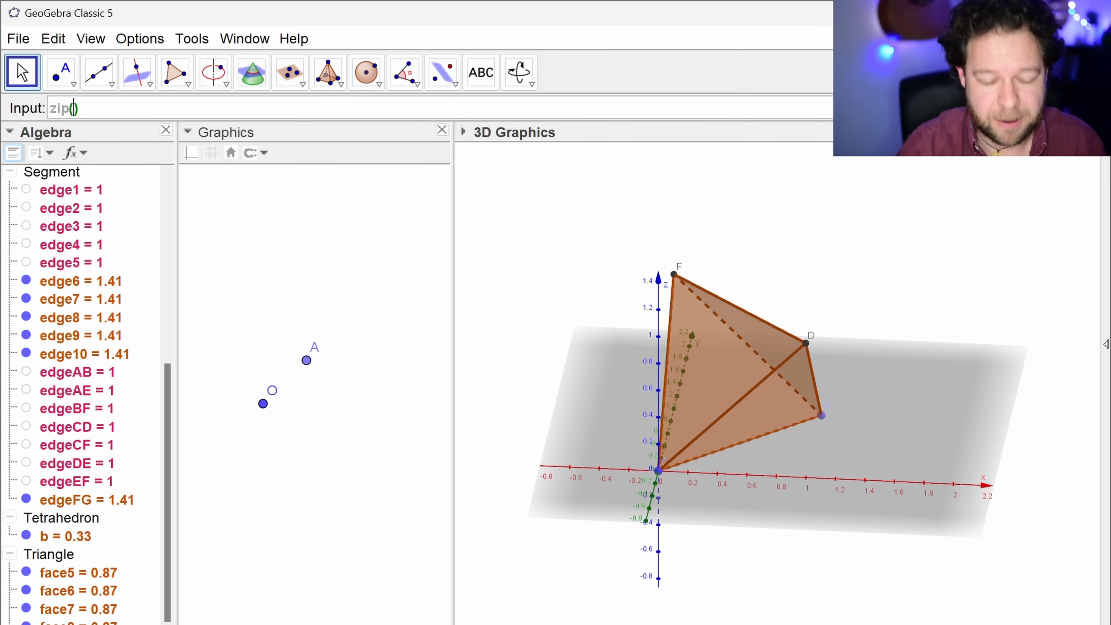
type("large")
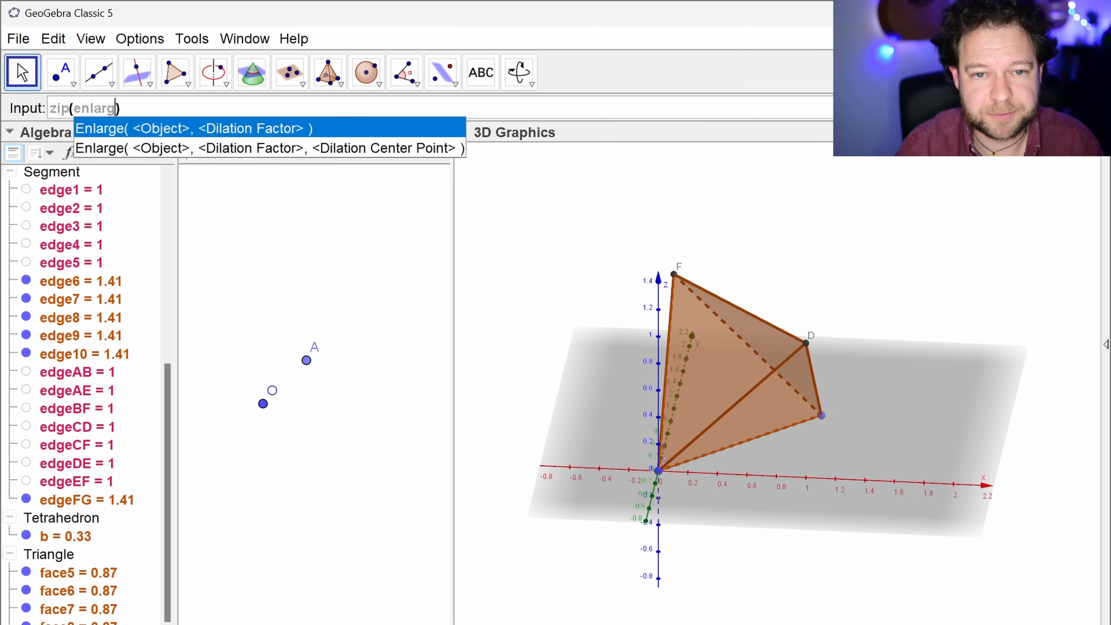
type("(")
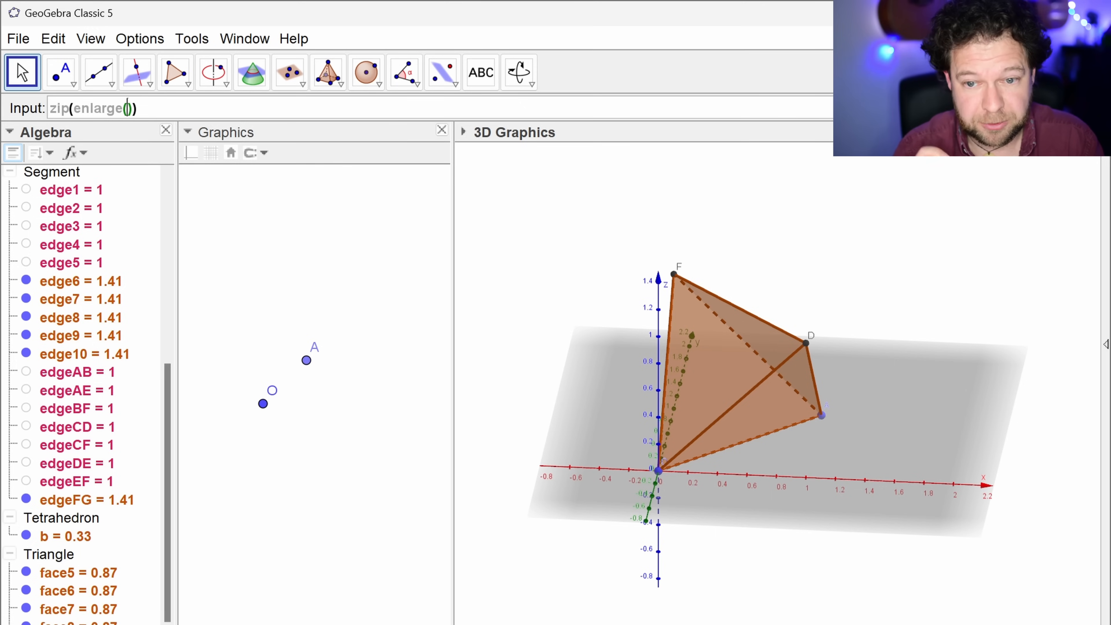
type("b,0.5,P")
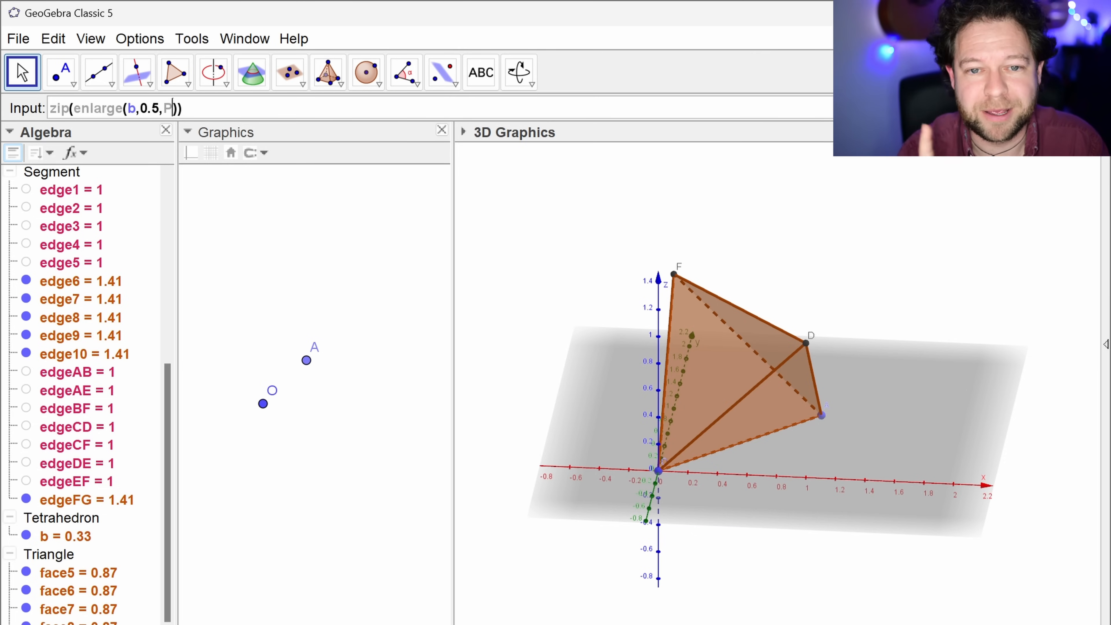
key("Right")
type(",")
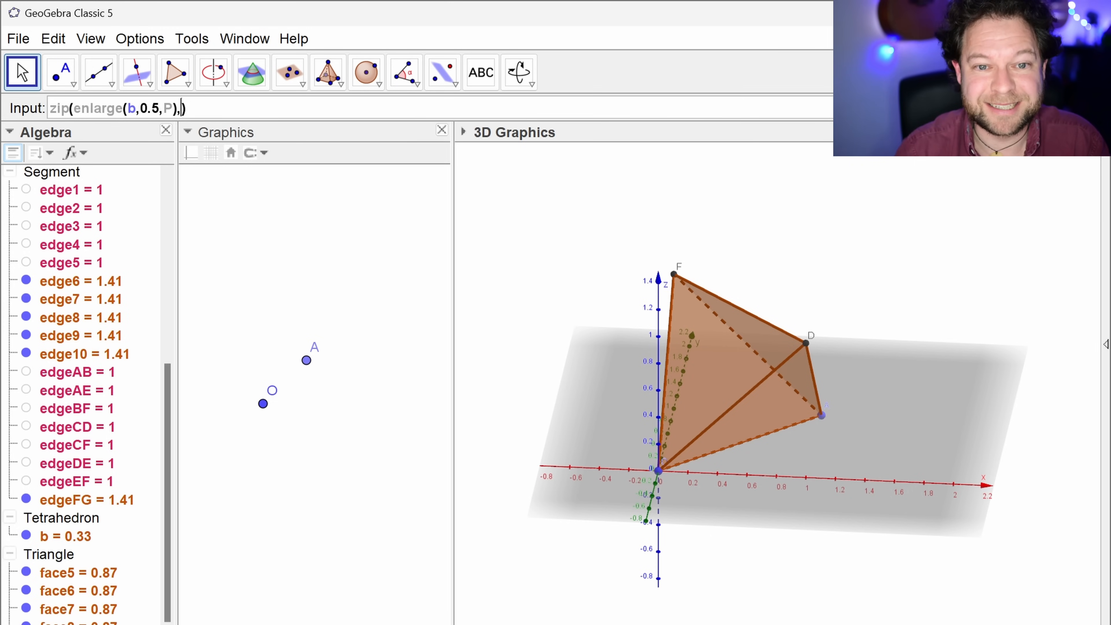
type("P,{O,A")
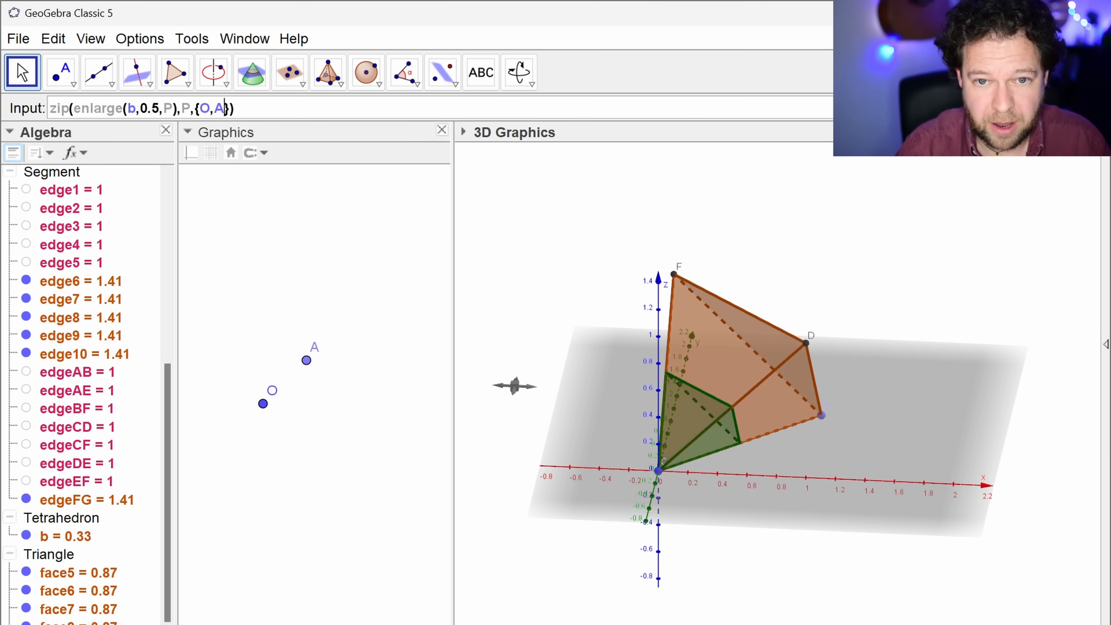
type(",D,F")
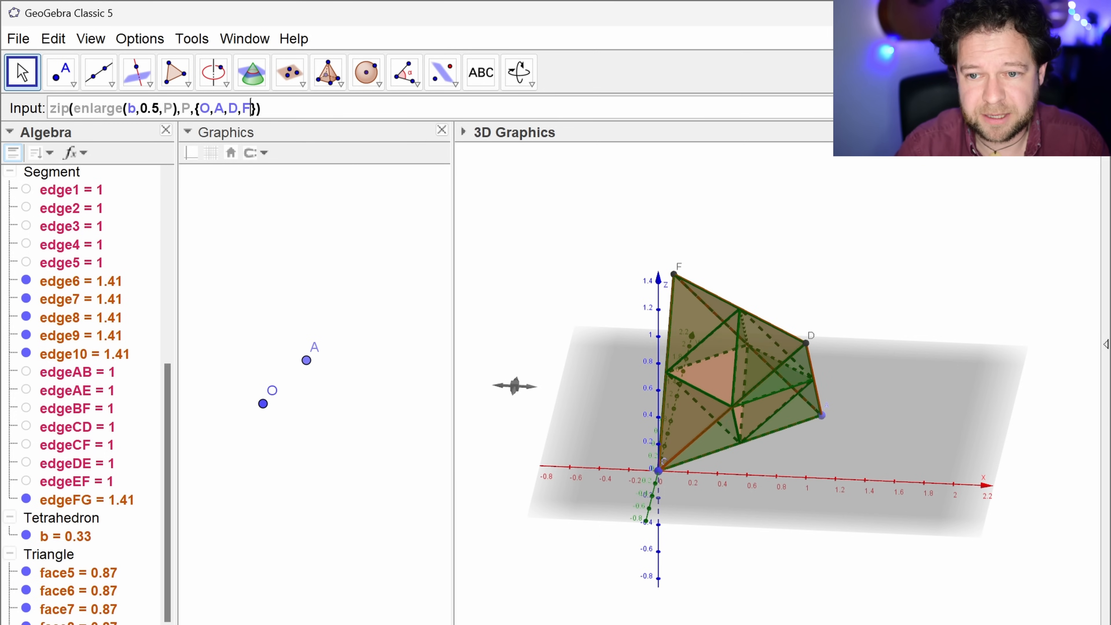
key("End")
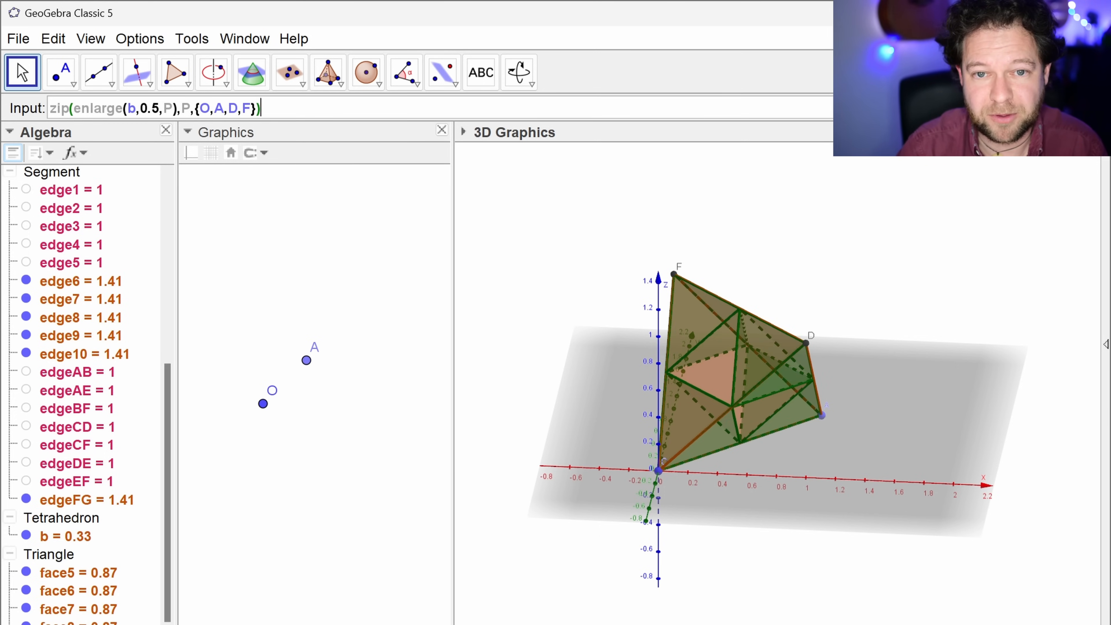
key("Return")
mouse_move(908, 375)
left_mouse_down()
mouse_move(869, 354)
mouse_move(818, 379)
mouse_move(892, 400)
mouse_move(914, 370)
mouse_move(894, 365)
mouse_move(914, 373)
left_mouse_up()
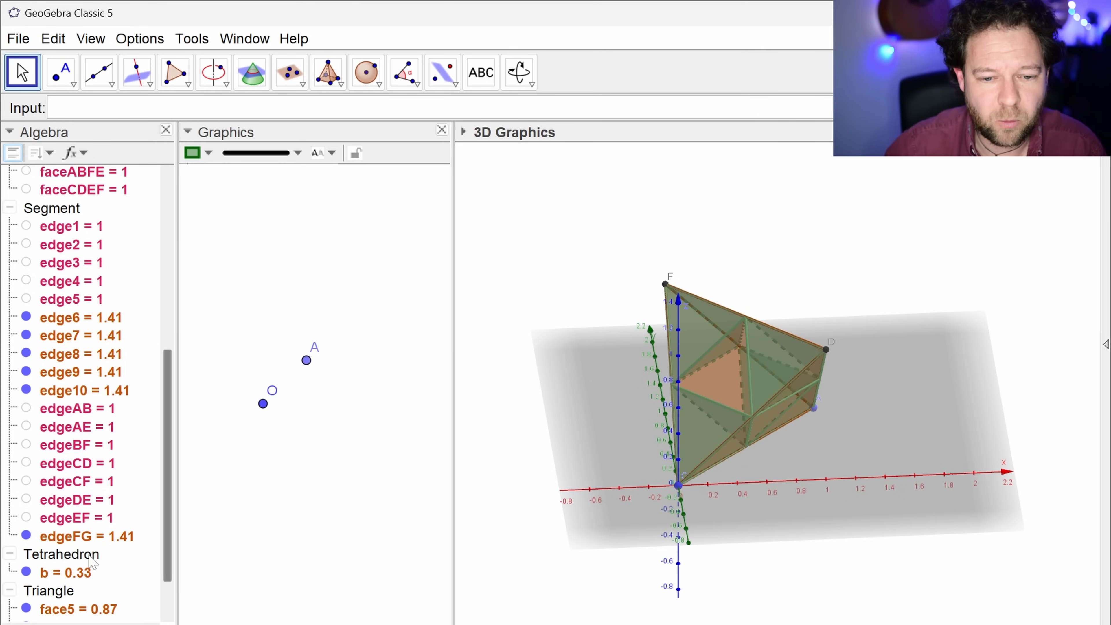
Check the definition of list l1, which holds the half-scale tetrahedra.
scroll(92, 577, "down", 1)
scroll(93, 569, "up", 7)
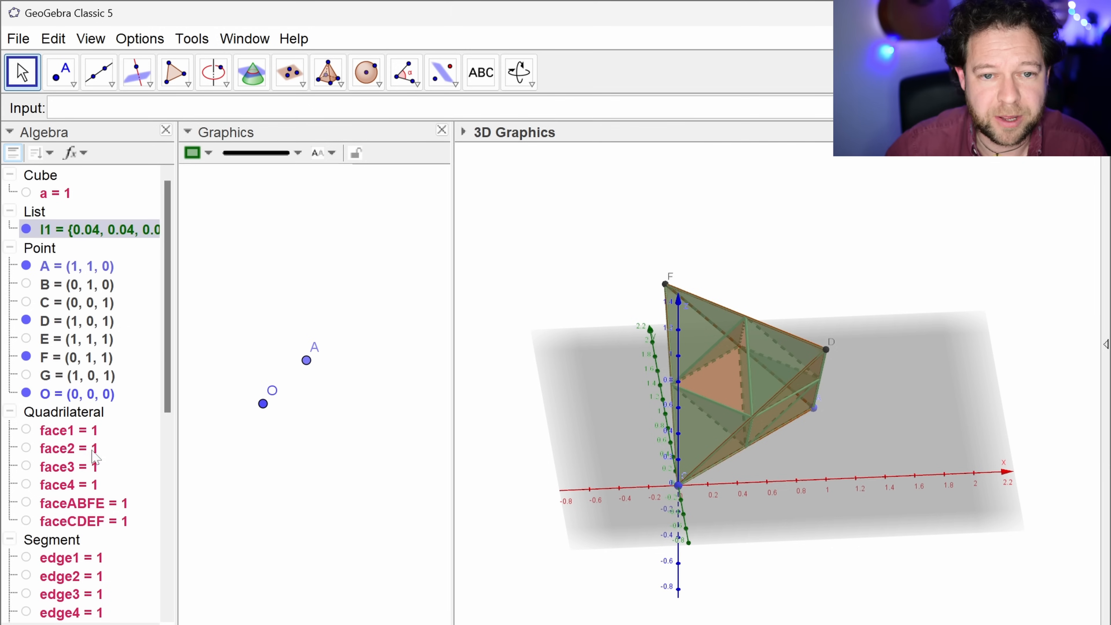
double_click(101, 238)
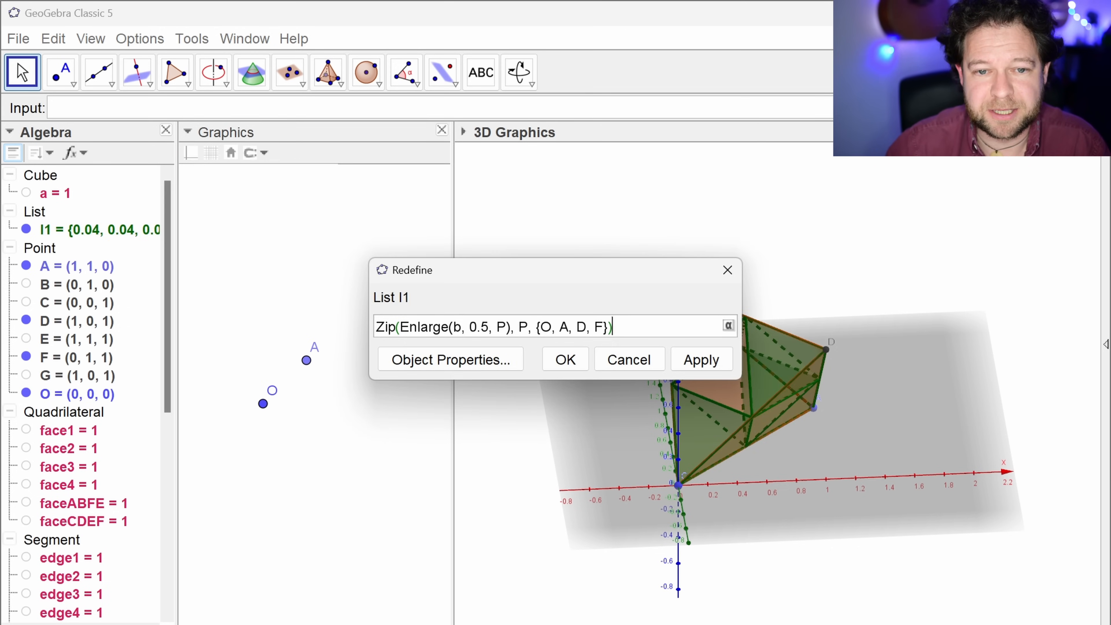
key("Return")
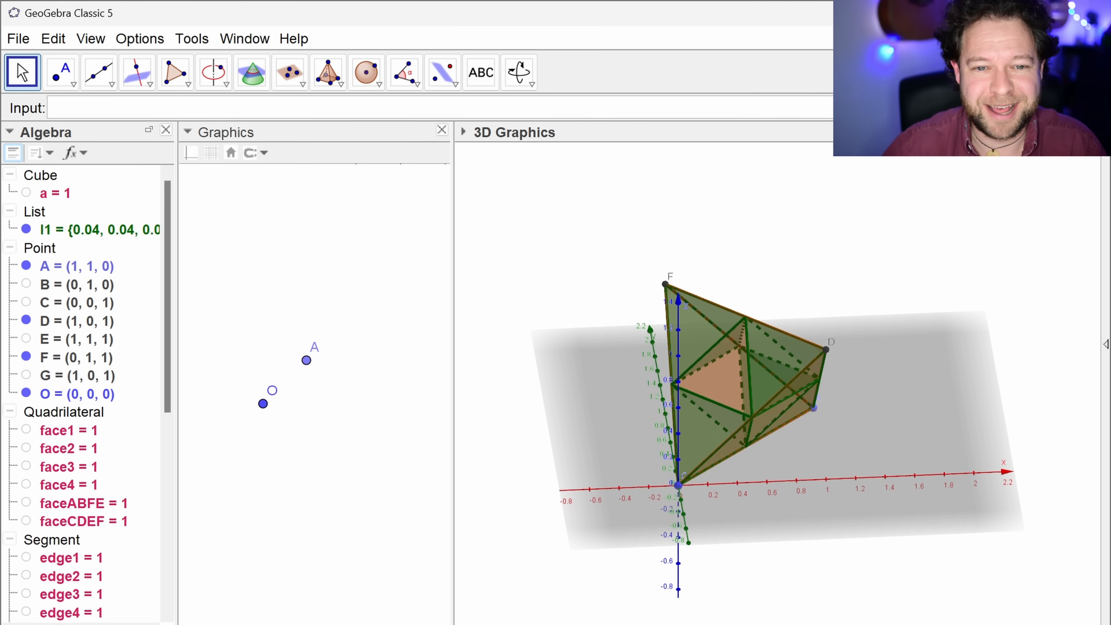
Recall the earlier command zip(enlarge(b,0.5,P),P,{O,A,D,F}) and start an outer zip( around it.
left_click(57, 107)
type("zip")
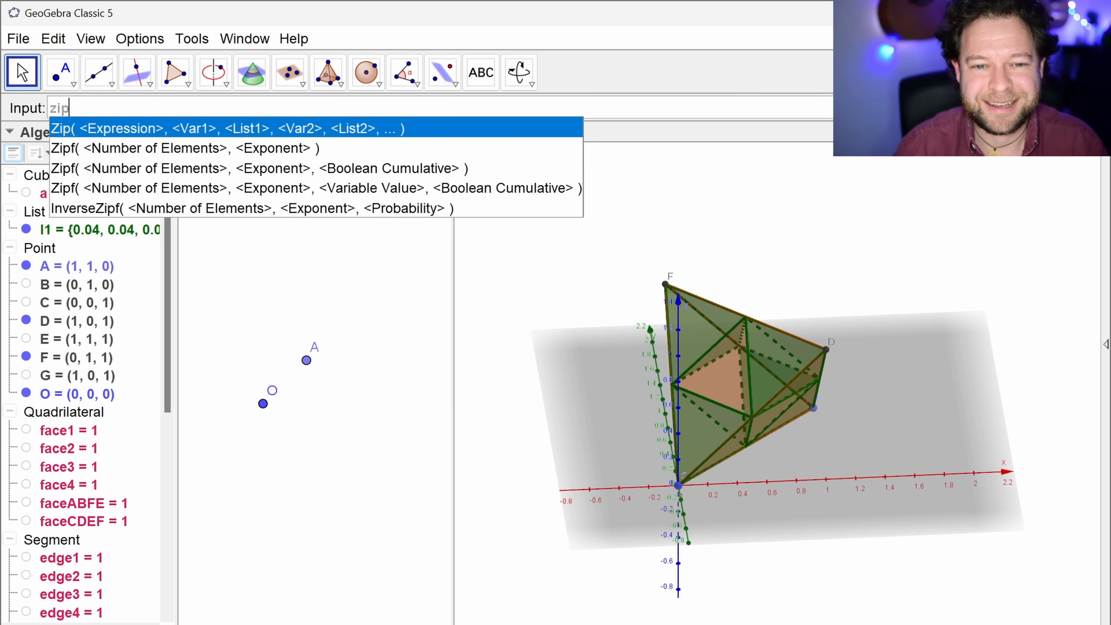
key("Escape")
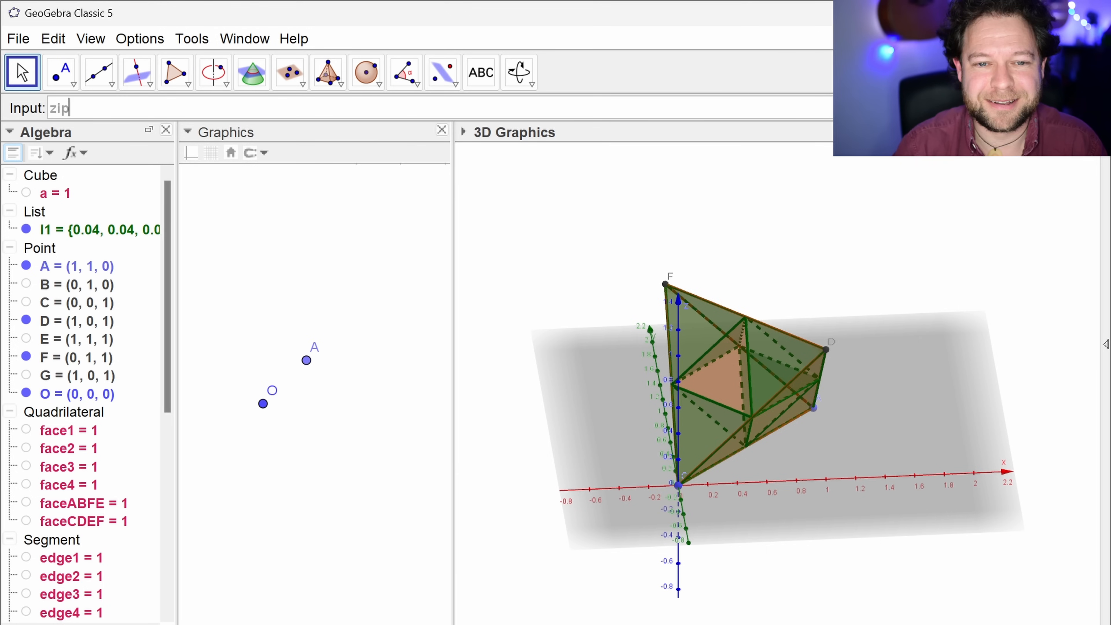
key("Up")
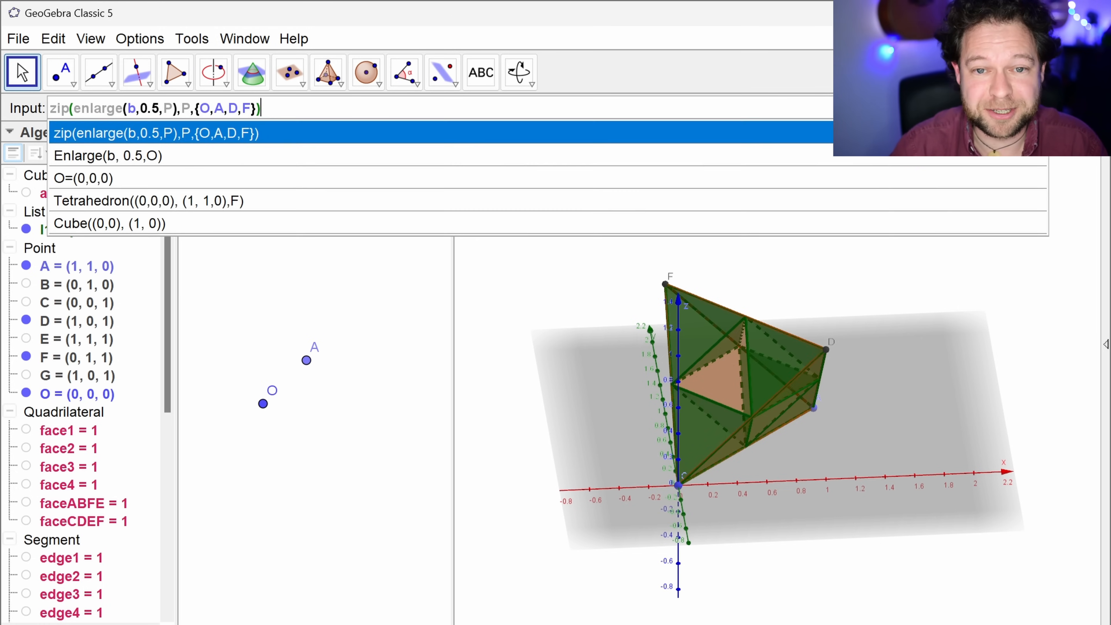
key("Home")
type("zip(")
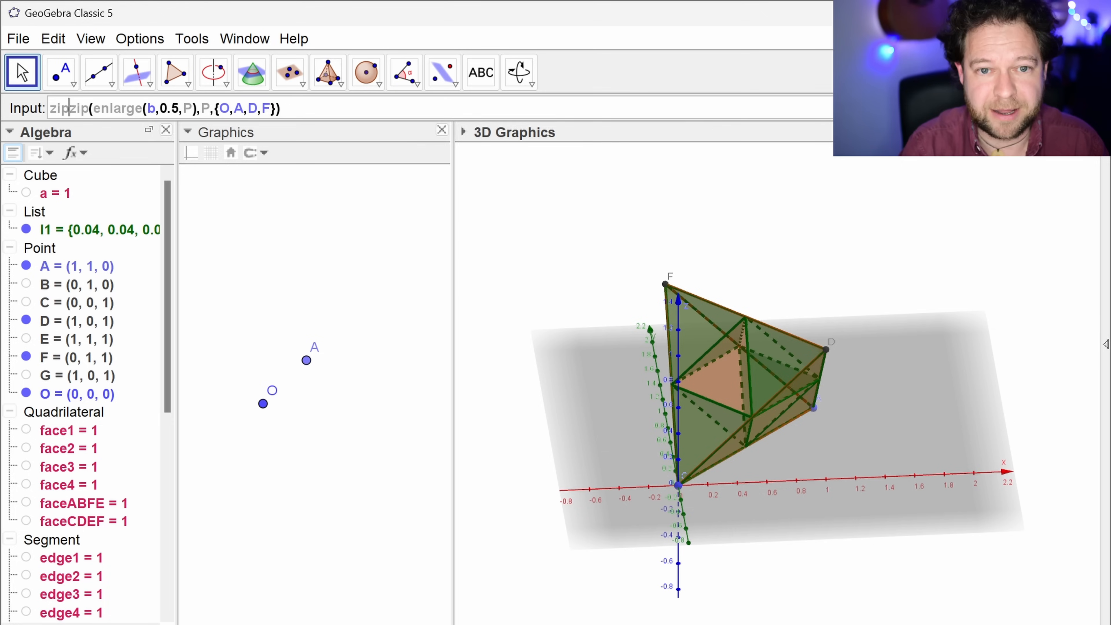
key("End")
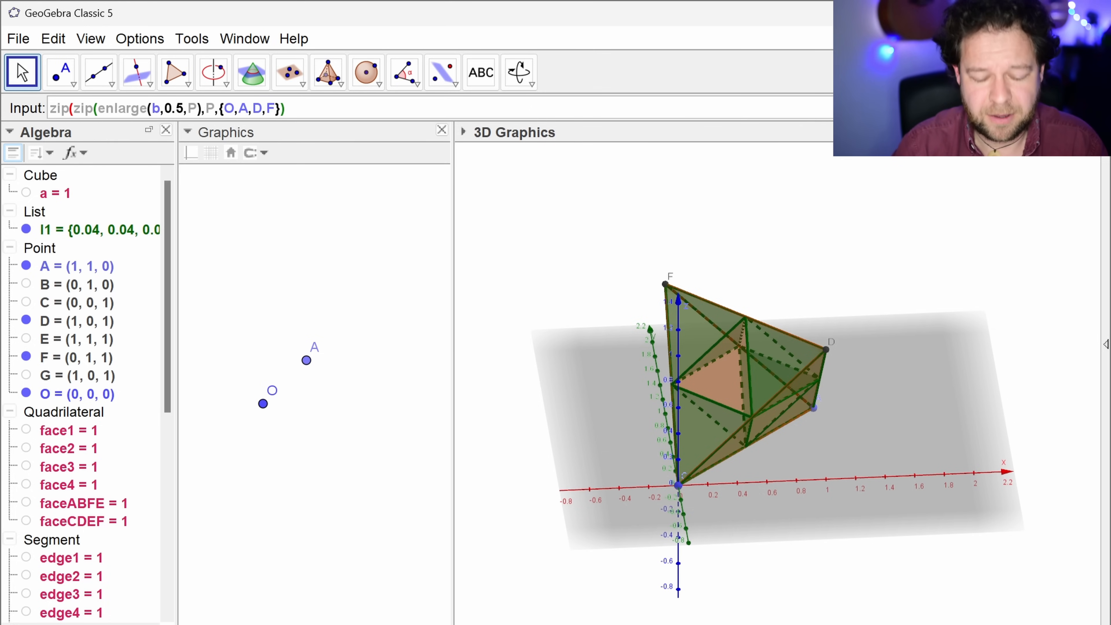
Replace b with t and complete the command as zip(zip(enlarge(t,0.5,P),P,{O,A,D,F}),t,l1) to create the second-level copies.
type(",")
key("Left")
key("Left")
key("Left")
key("Left")
key("Left")
key("Left")
key("Left")
key("Left")
key("Left")
key("Left")
key("Left")
key("Left")
key("Left")
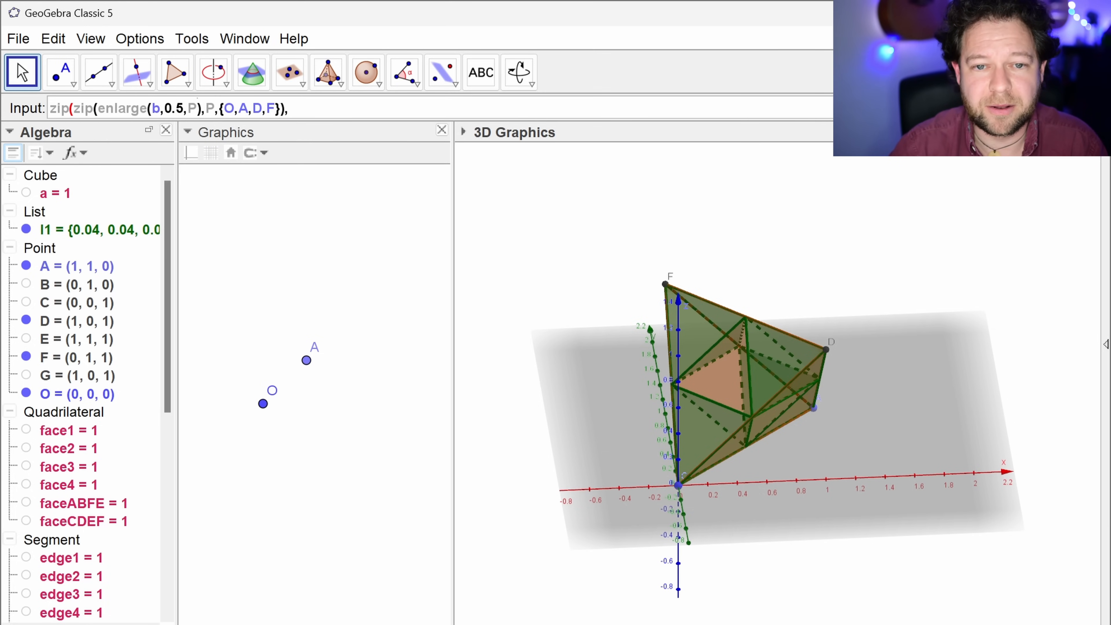
key("BackSpace")
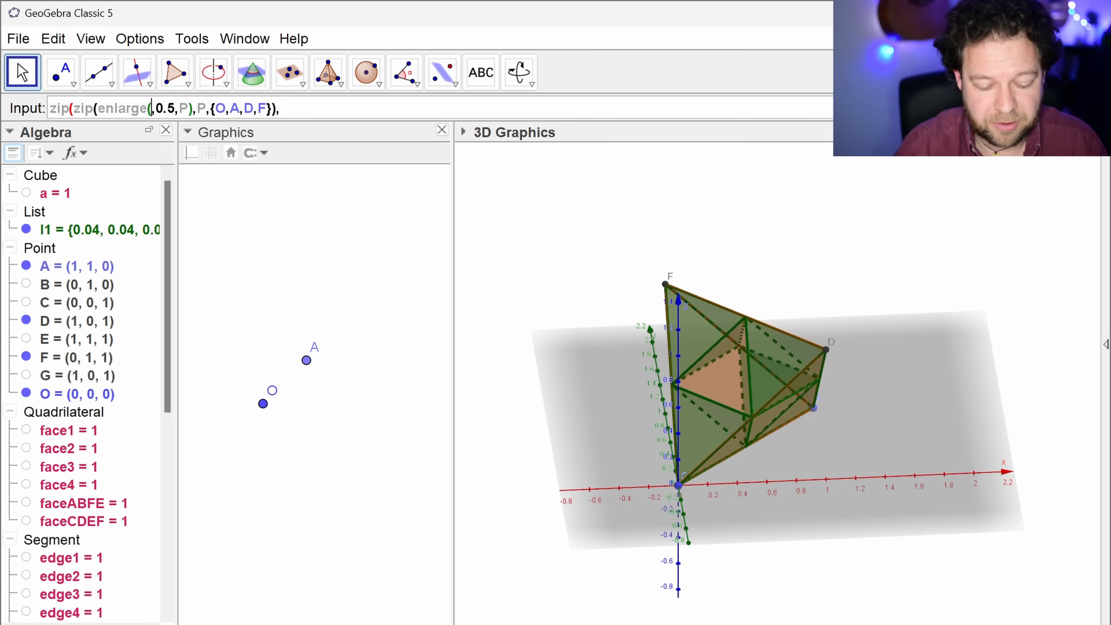
type("t")
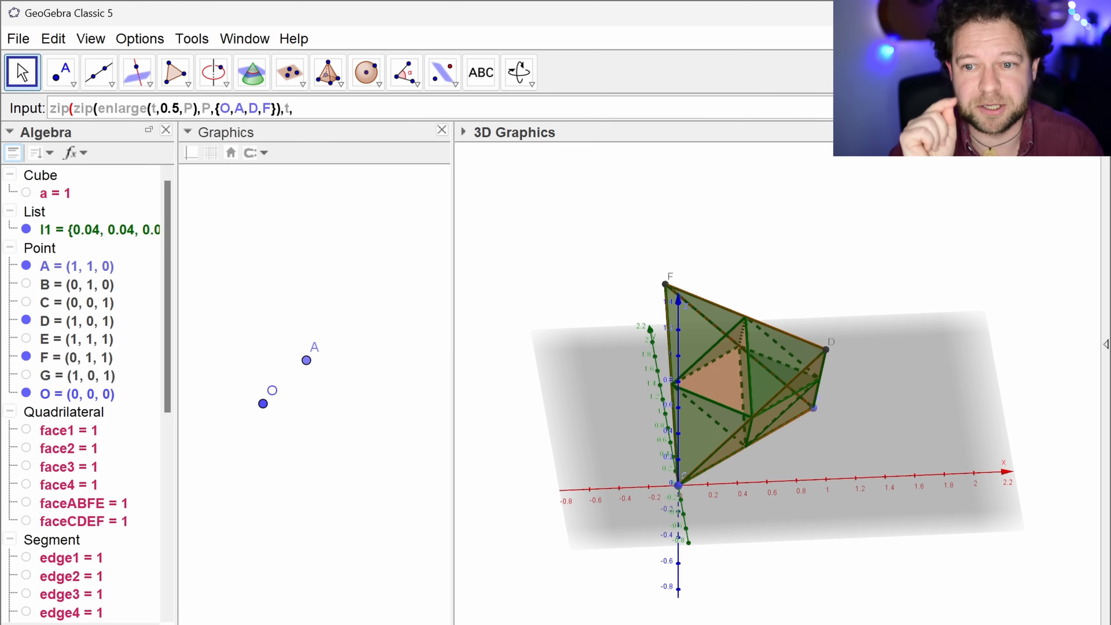
type(")")
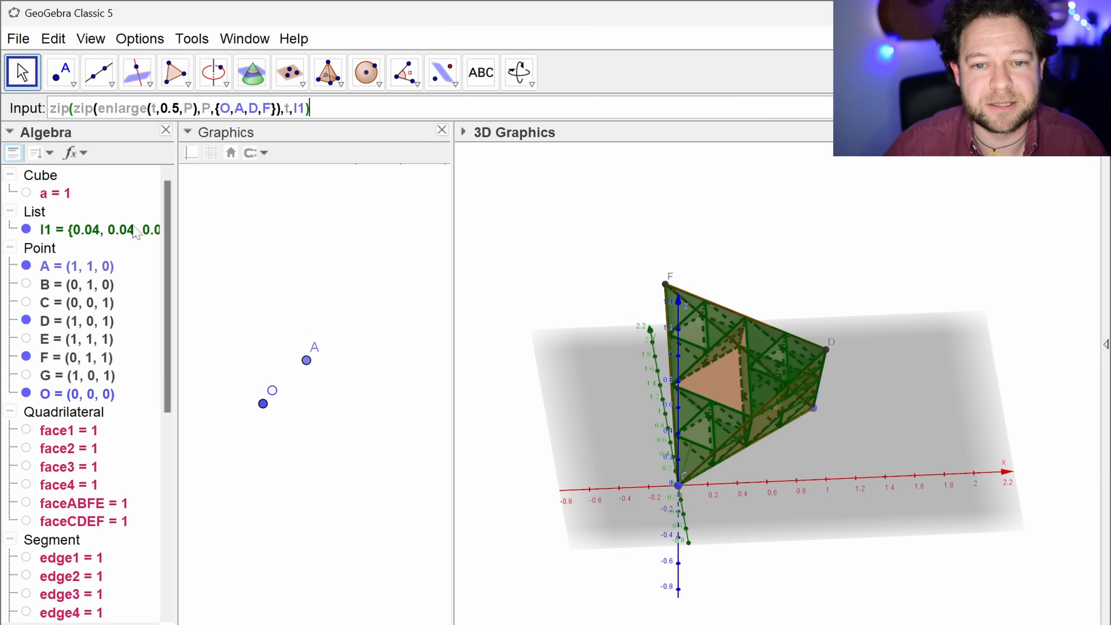
key("Return")
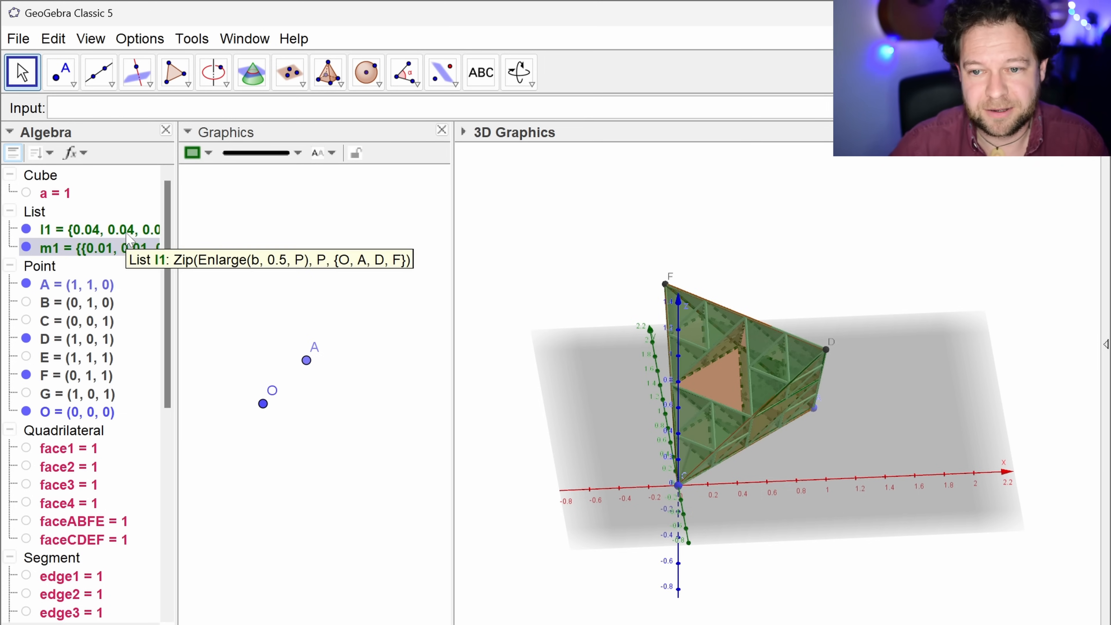
Hide the original tetrahedron b and list l1 so only the second-level copies are shown, and inspect them from several angles.
mouse_move(788, 309)
right_mouse_down()
mouse_move(761, 298)
mouse_move(795, 284)
mouse_move(799, 307)
right_mouse_up()
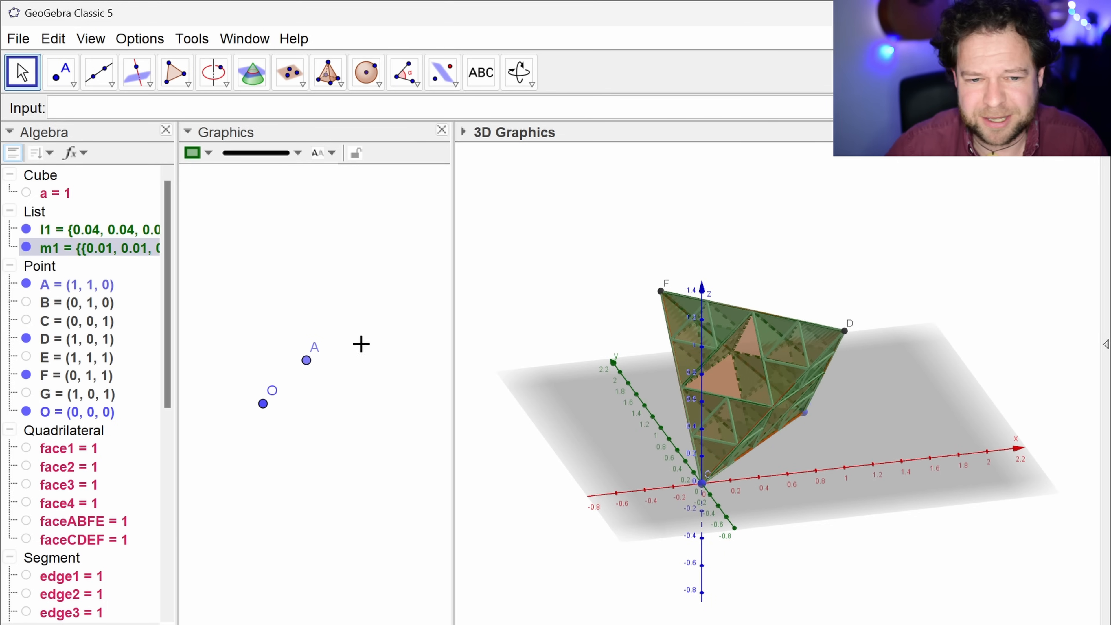
scroll(49, 490, "down", 7)
scroll(43, 516, "down", 1)
left_click(26, 521)
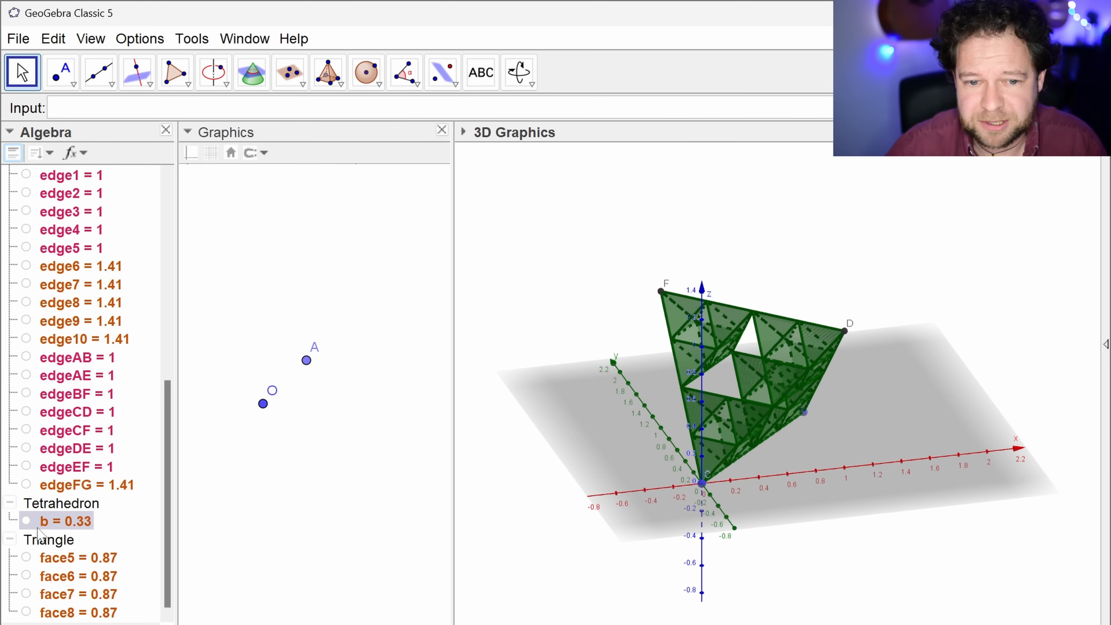
mouse_move(868, 260)
right_mouse_down()
mouse_move(836, 255)
mouse_move(853, 268)
right_mouse_up()
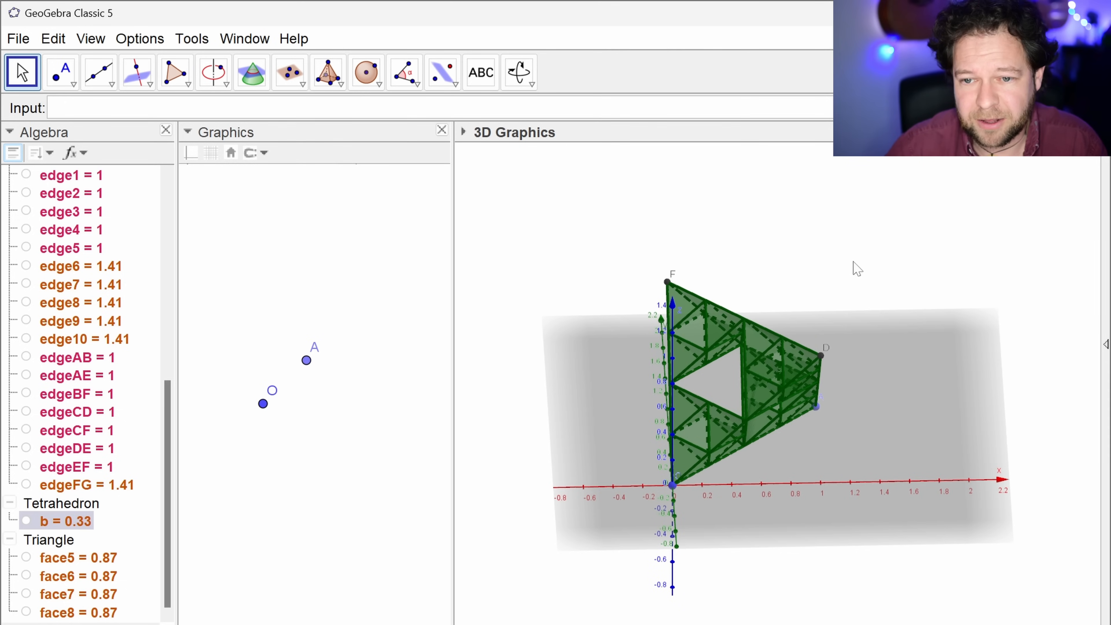
scroll(66, 497, "up", 20)
left_click(87, 229)
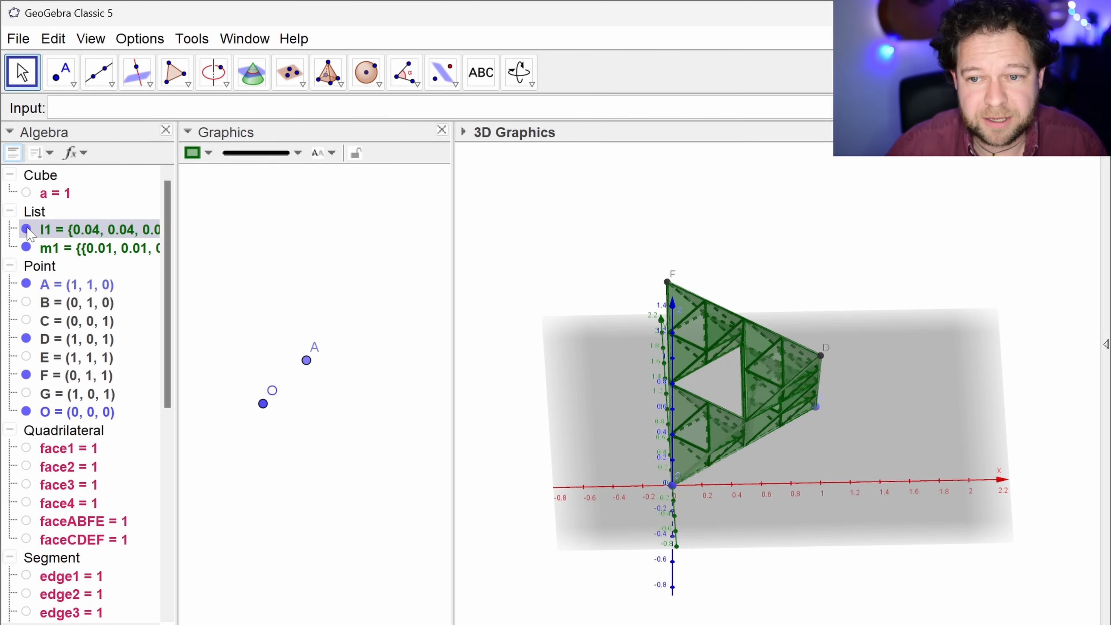
mouse_move(791, 289)
right_mouse_down()
mouse_move(762, 281)
mouse_move(788, 280)
right_mouse_up()
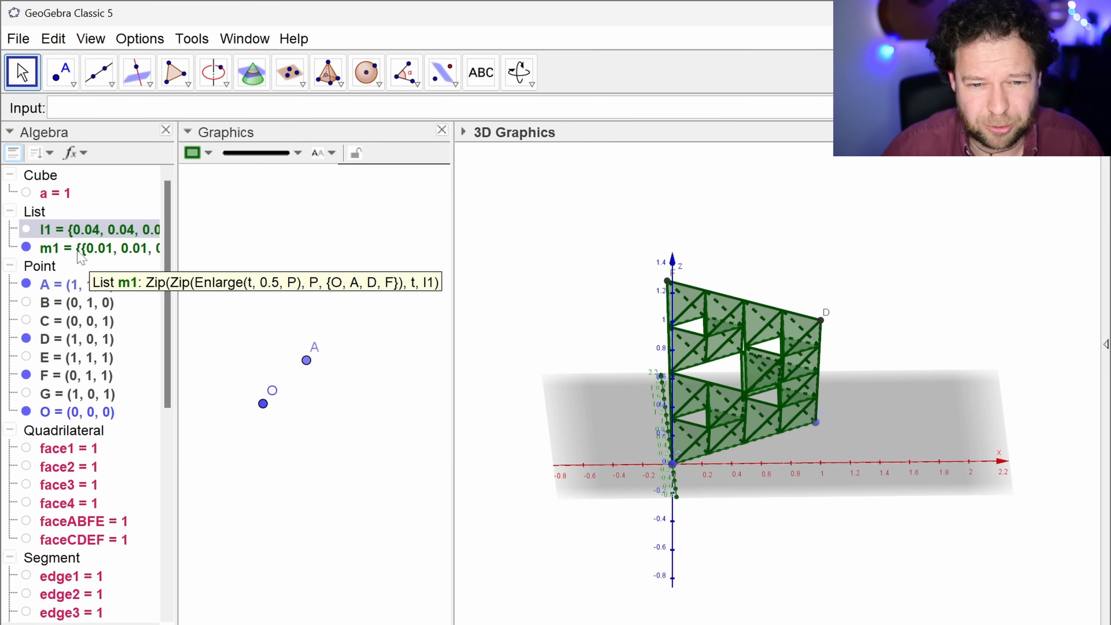
mouse_move(851, 292)
right_mouse_down()
mouse_move(818, 286)
mouse_move(880, 299)
mouse_move(799, 288)
mouse_move(851, 303)
mouse_move(836, 293)
mouse_move(837, 303)
right_mouse_up()
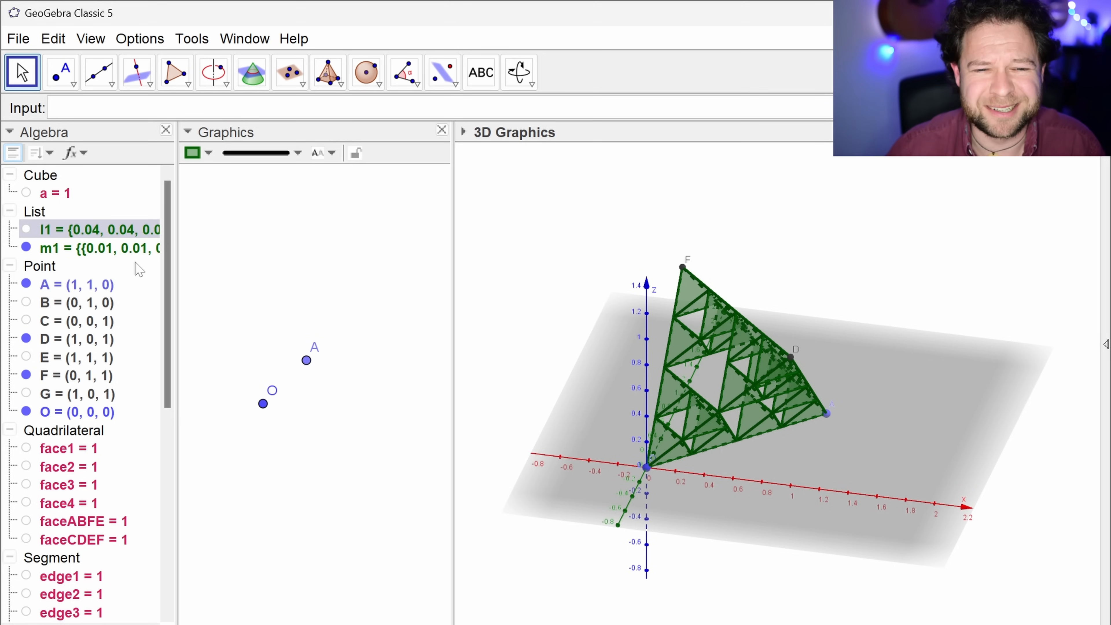
Redefine list m1 as flatten(Zip(Zip(Enlarge(t, 0.5, P), P, {O, A, D, F}), t, l1)).
double_click(112, 248)
key("Home")
type("flatten(")
key("End")
type(")")
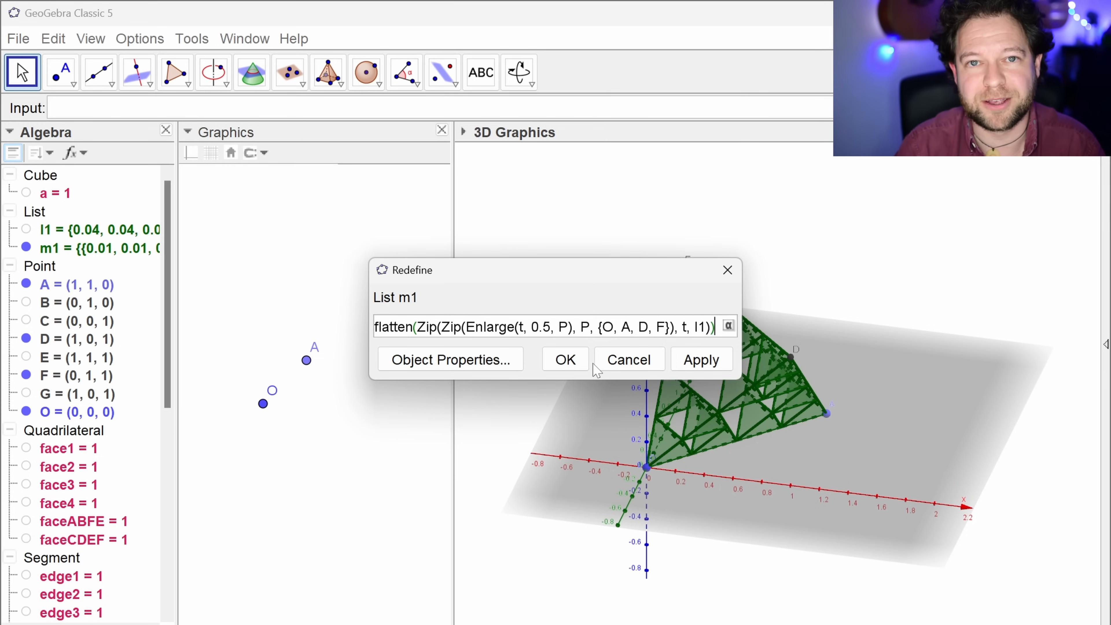
key("Return")
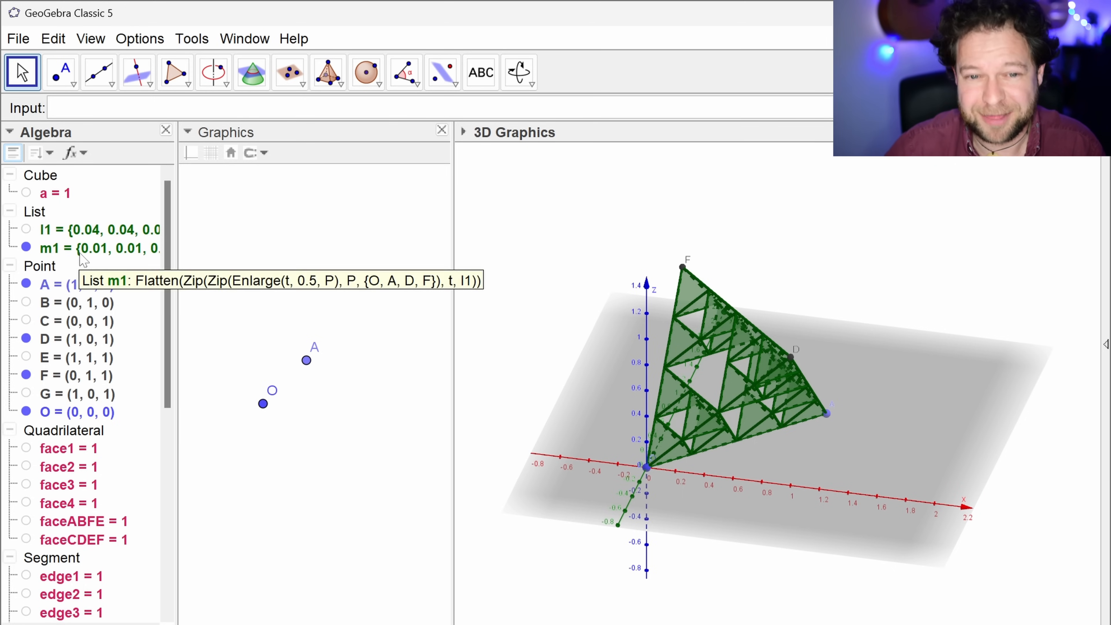
Hide list m1, keep list l1 hidden, and show the original tetrahedron b.
left_click(26, 247)
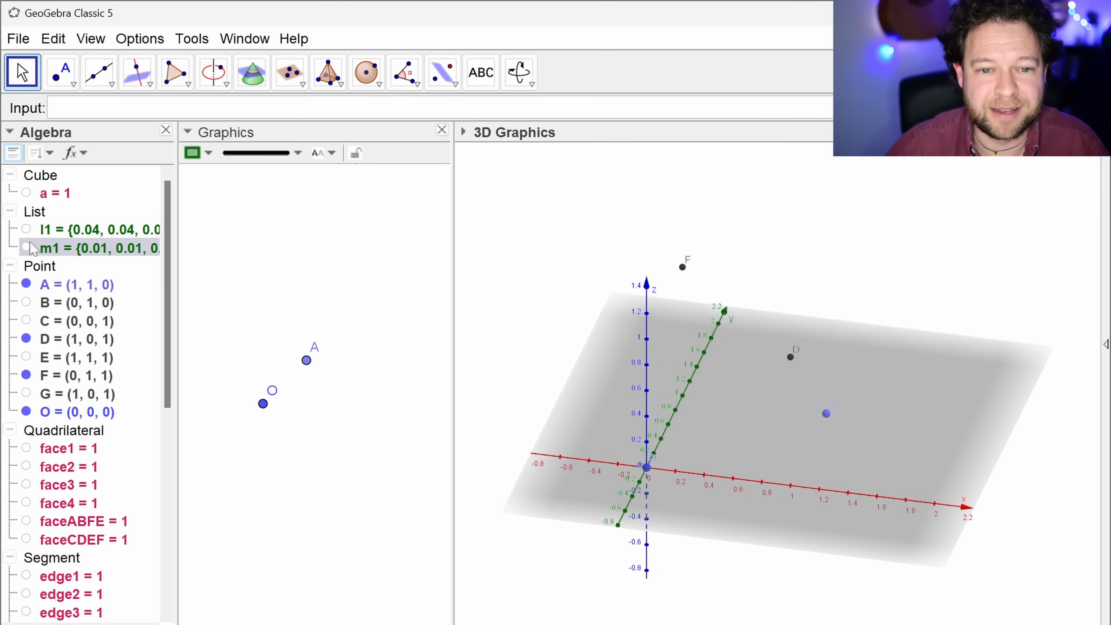
left_click(26, 230)
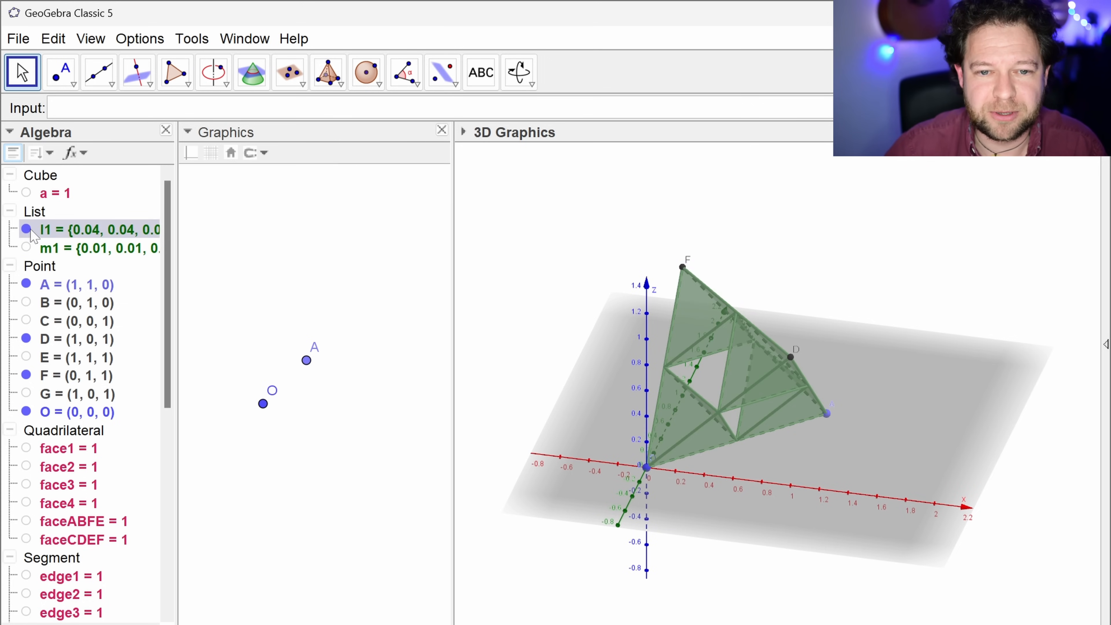
left_click(26, 229)
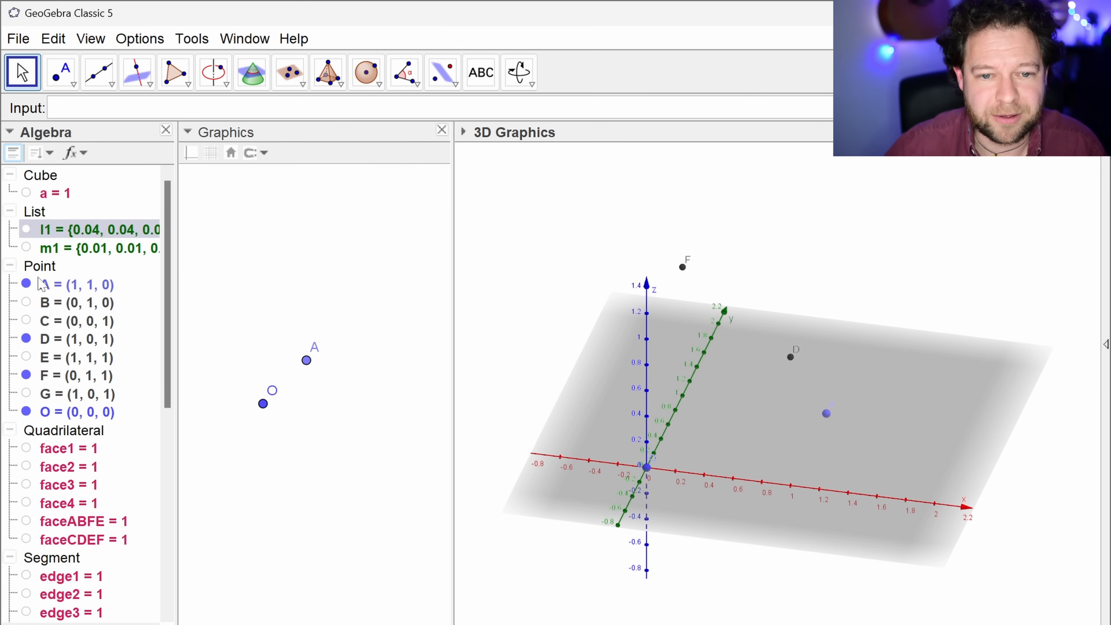
scroll(39, 525, "down", 8)
left_click(27, 594)
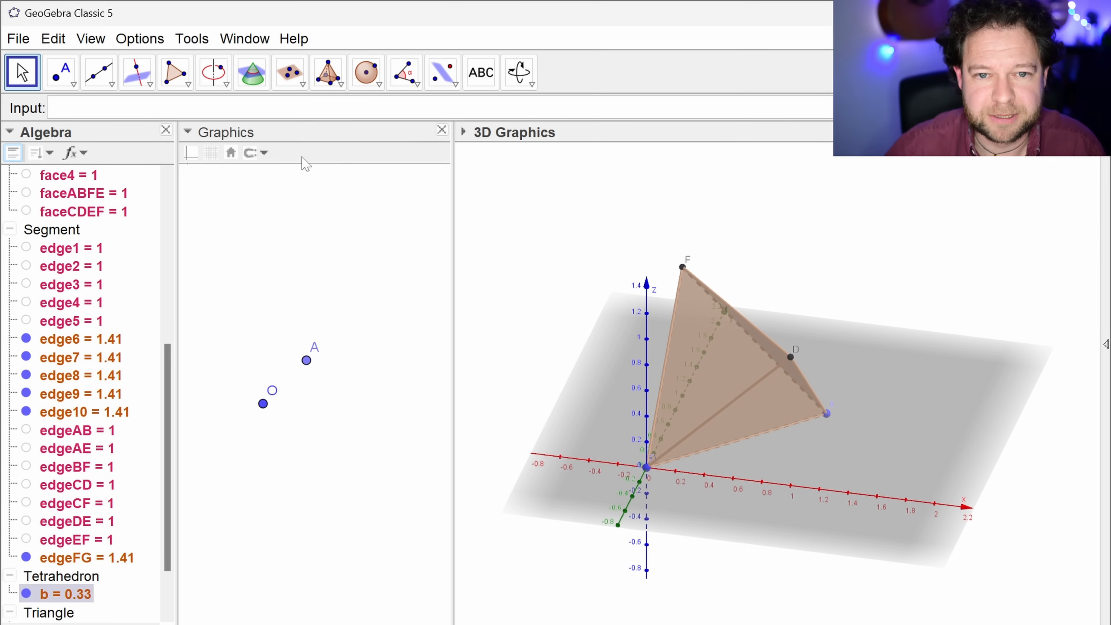
Recall the nested zip command and wrap it as flatten(zip(zip(enlarge(t,0.5,P),P,{O,A,D,F}),t,l1)) without executing it.
left_click(50, 108)
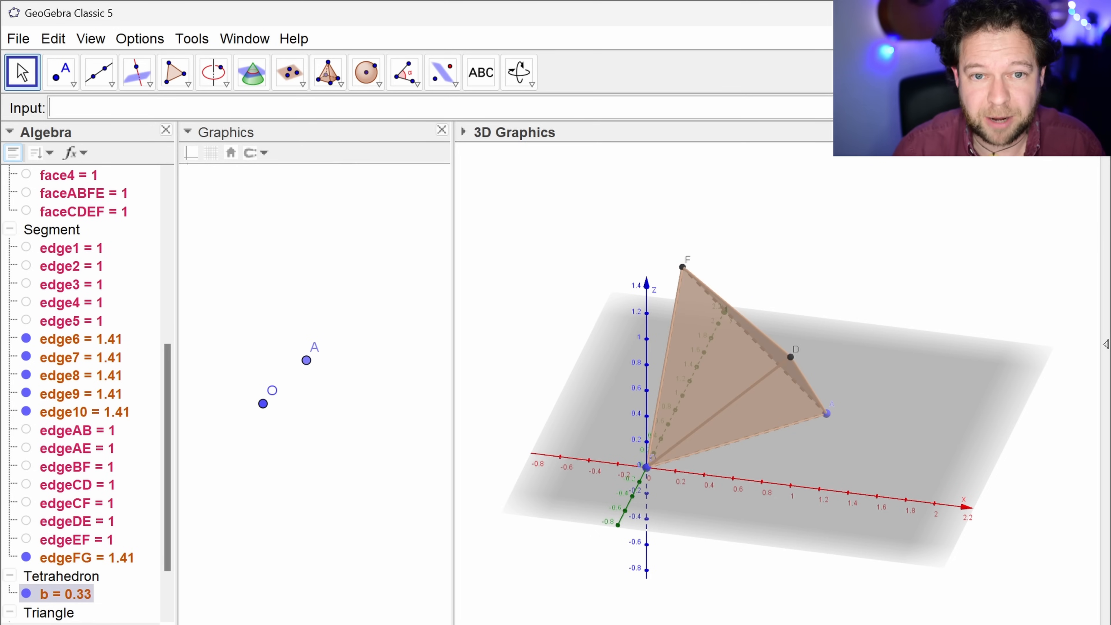
key("Up")
key("Home")
type("flatten(")
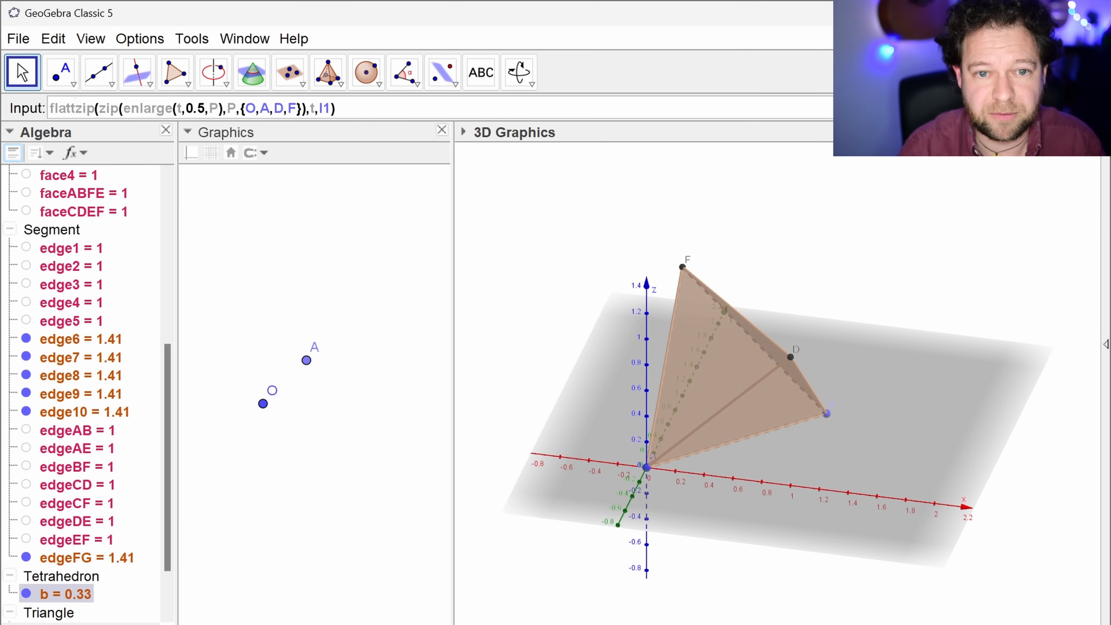
key("End")
type(")")
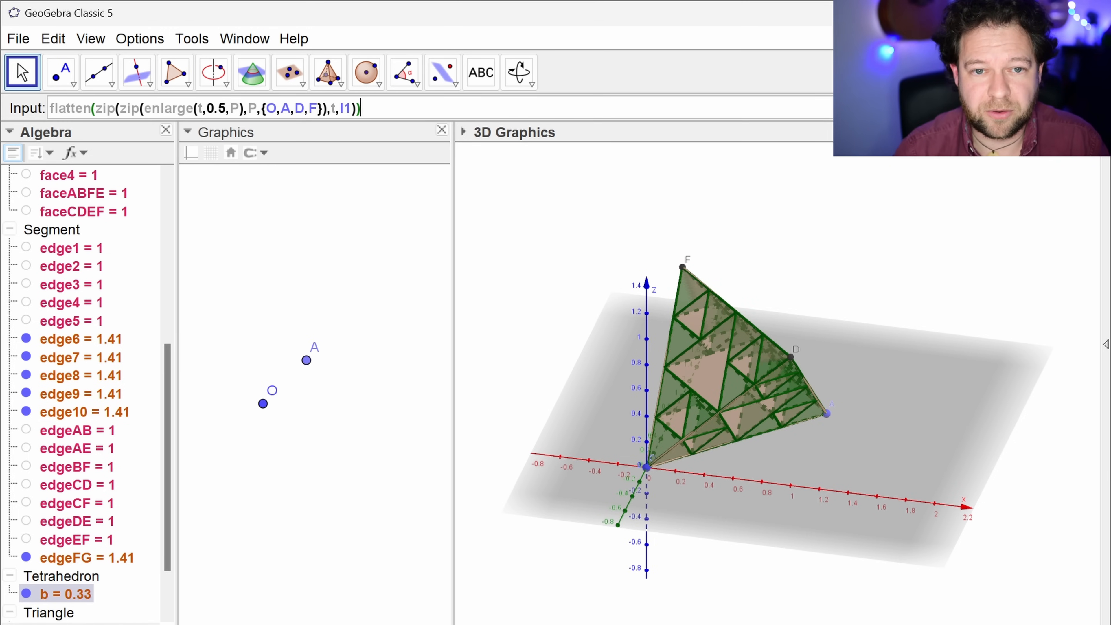
Insert the template Iteration( <Expression>, <Variables>, <Start Values>, <Count> ) in front of the flatten command.
key("Home")
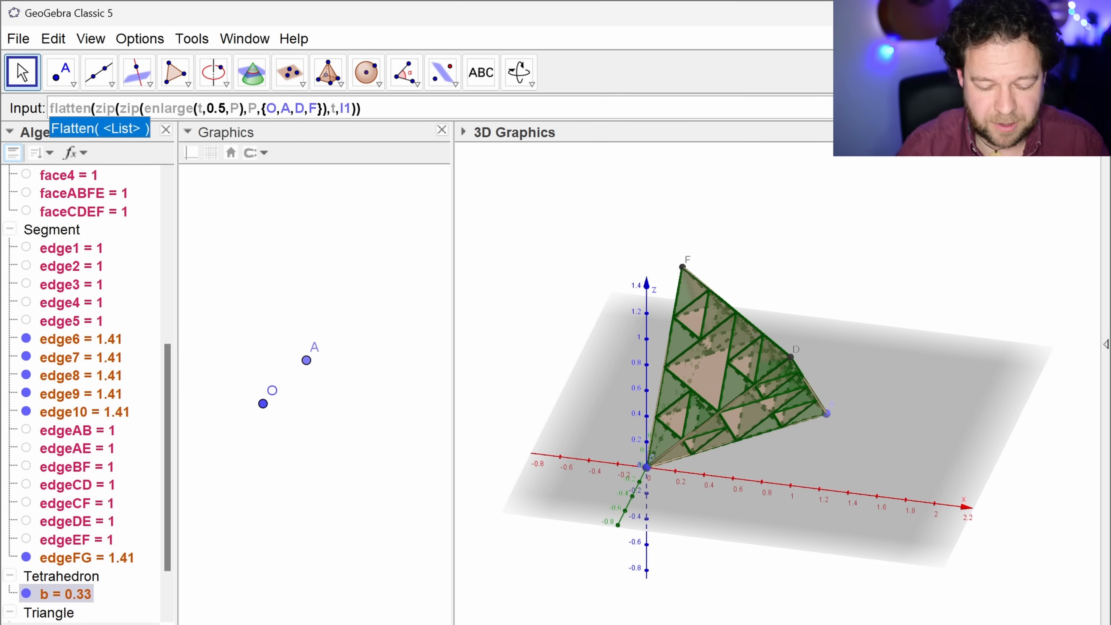
type("iteratio")
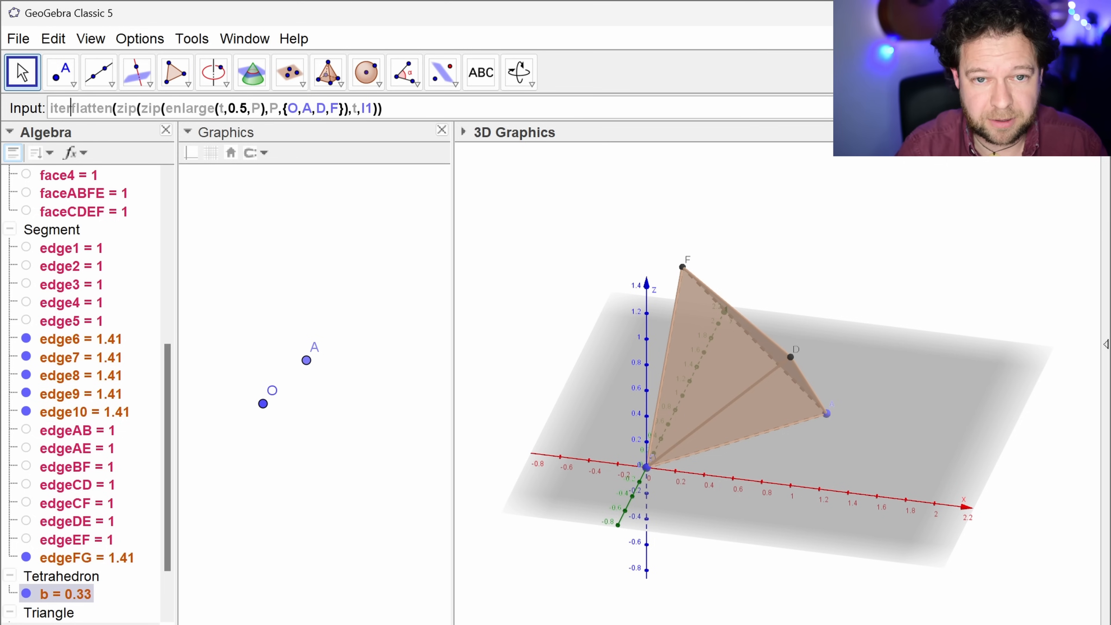
type("n")
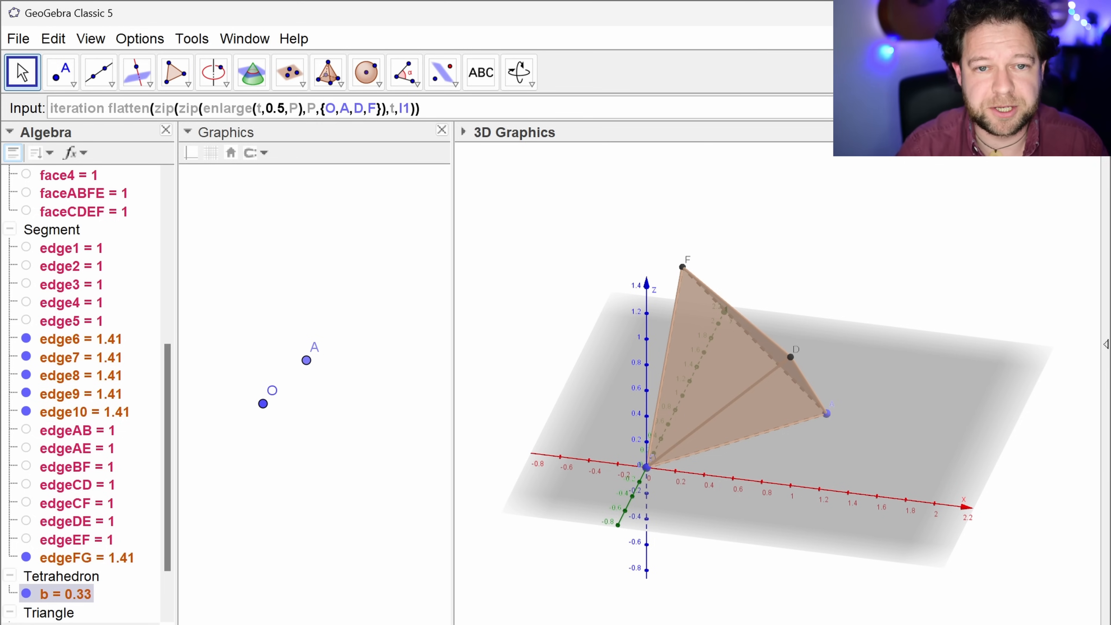
key("BackSpace")
key("BackSpace")
key("Down")
key("Down")
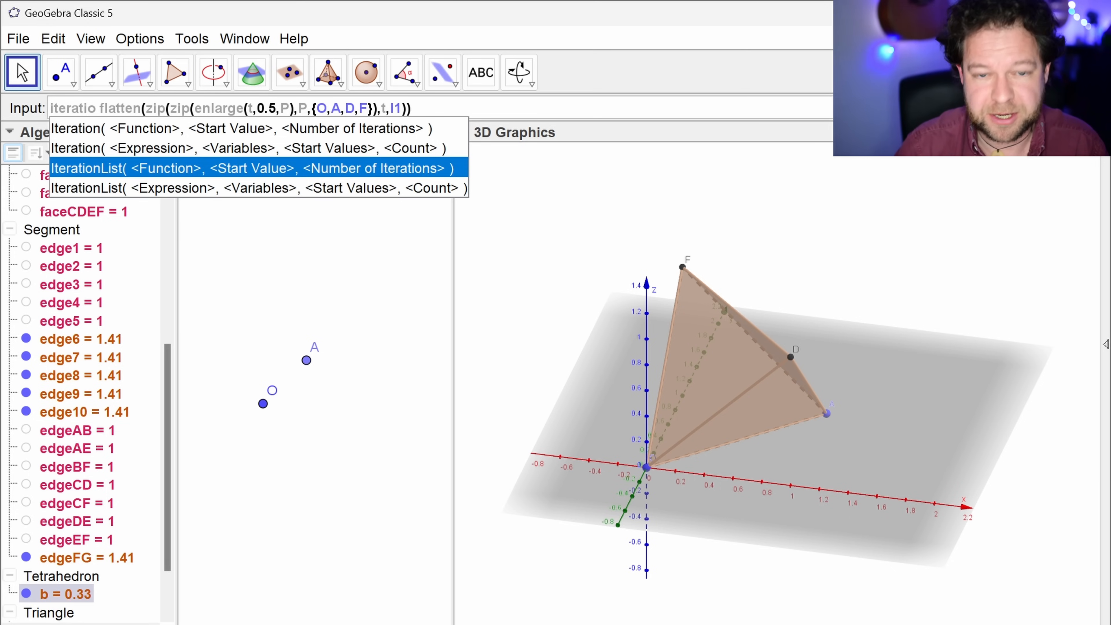
key("Up")
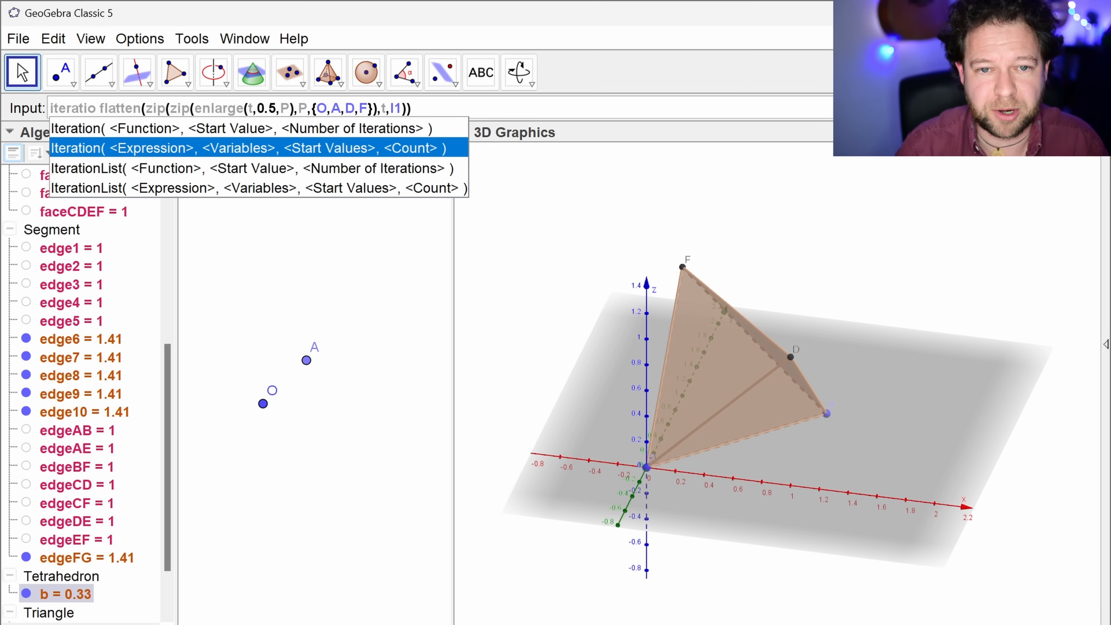
key("Return")
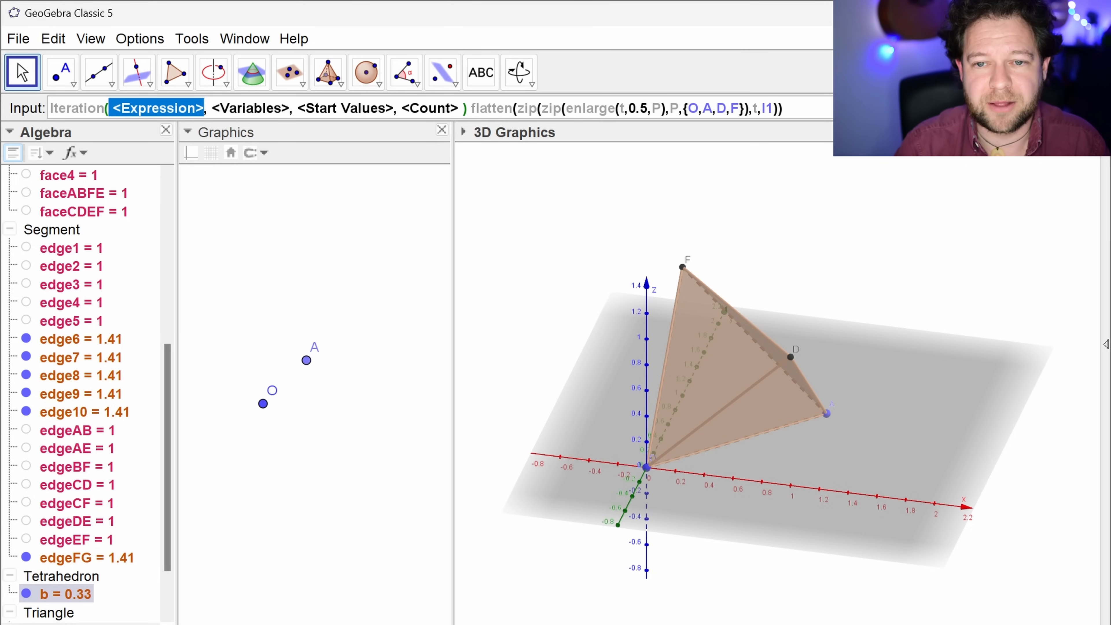
key("shift+End")
key("shift+Left")
key("shift+Left")
key("shift+Left")
key("shift+Left")
key("shift+Left")
key("shift+Left")
key("shift+Left")
key("shift+Left")
key("shift+Left")
key("shift+Left")
key("shift+Left")
key("shift+Left")
key("shift+Left")
key("shift+Left")
key("shift+Left")
key("shift+Left")
key("shift+Left")
key("shift+Left")
key("shift+Left")
key("shift+Left")
key("shift+Right")
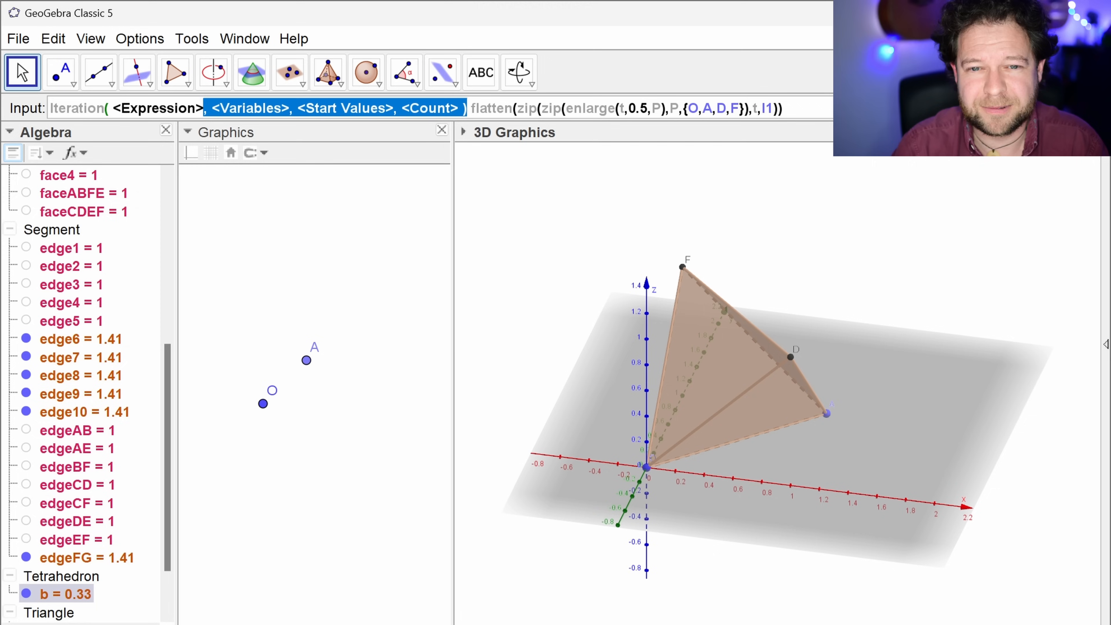
key("End")
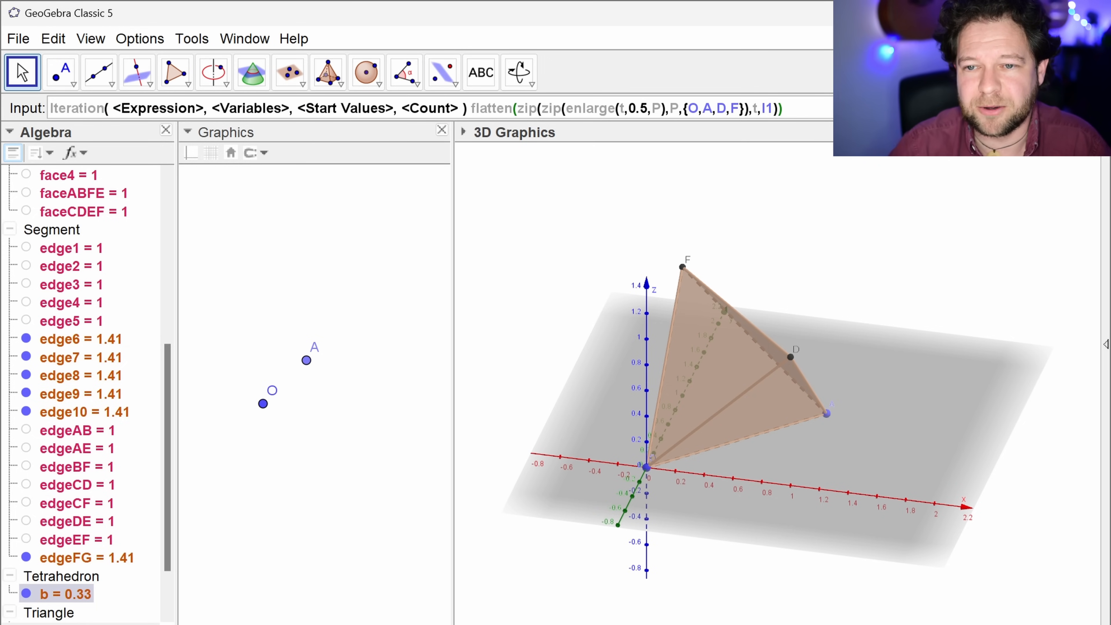
Move flatten(zip(zip(enlarge(t,0.5,P),P,{O,A,D,F}),t,l1)) into the <Expression> slot of the Iteration command.
left_click_drag(471, 108, 784, 108)
key("BackSpace")
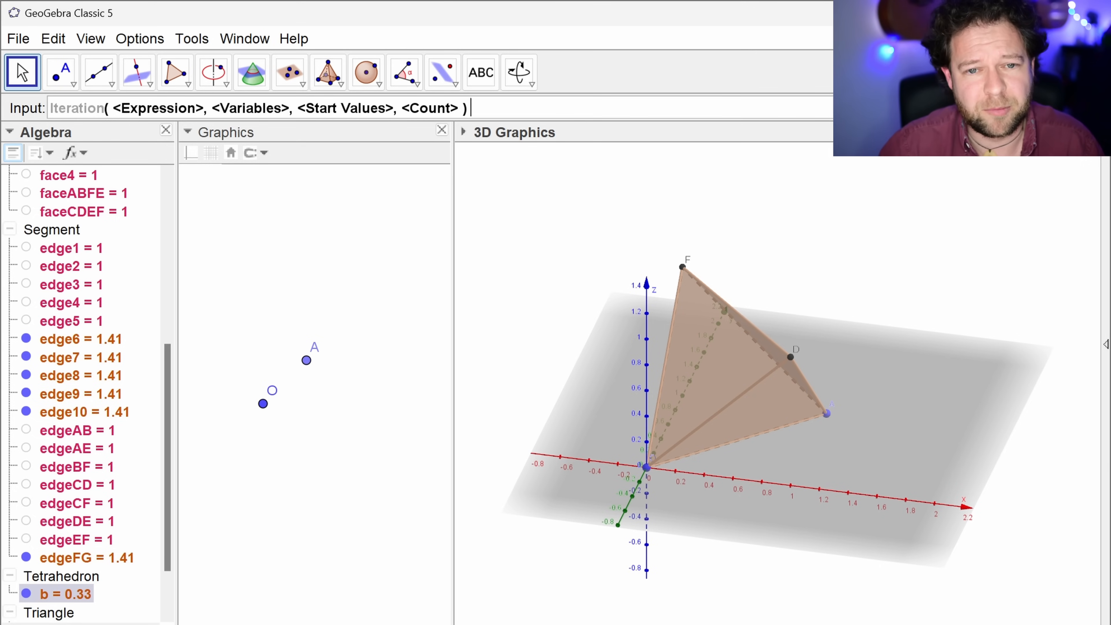
left_click_drag(109, 109, 204, 109)
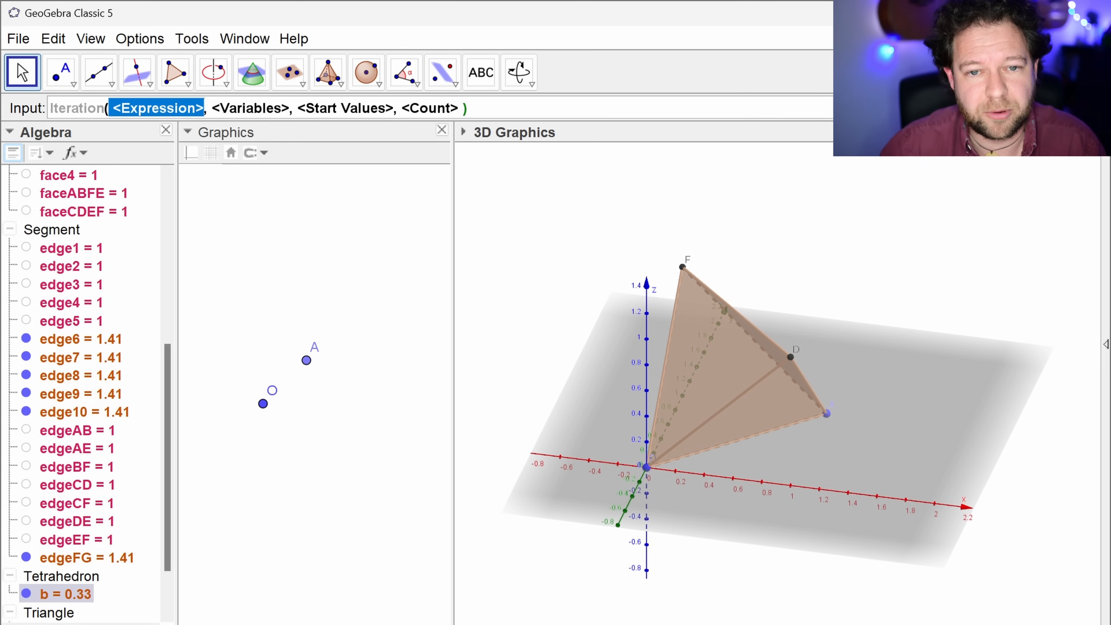
type("flatten(zip(zip(enlarge(t,0.5,P),P,{O,A,D,F}),t,l1))")
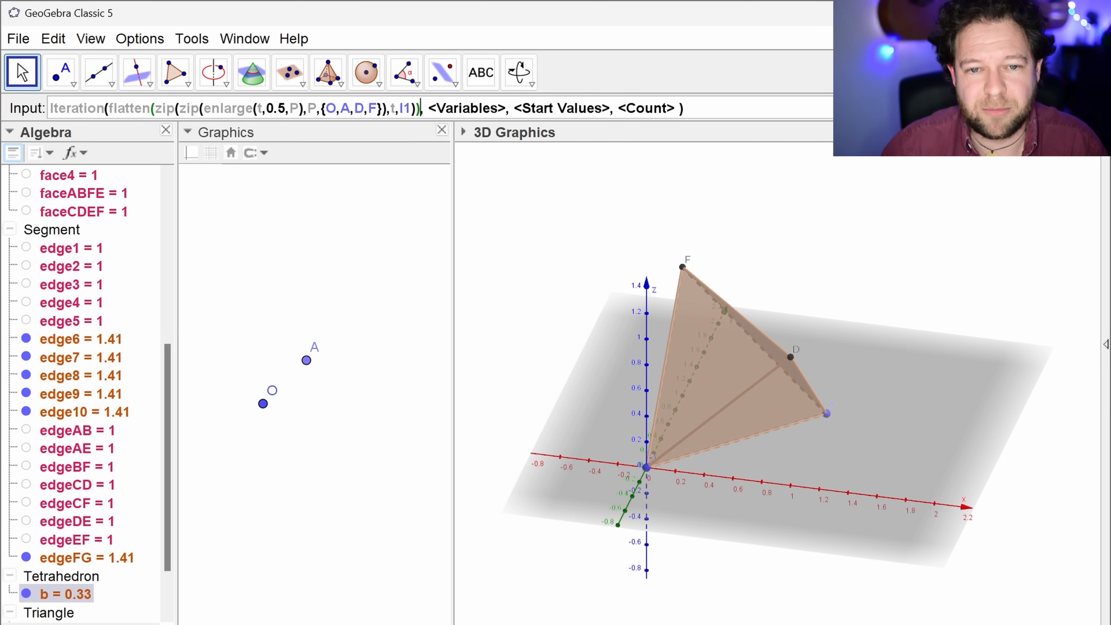
Replace the list l1 inside the nested zip expression with the variable ts.
left_click(396, 109)
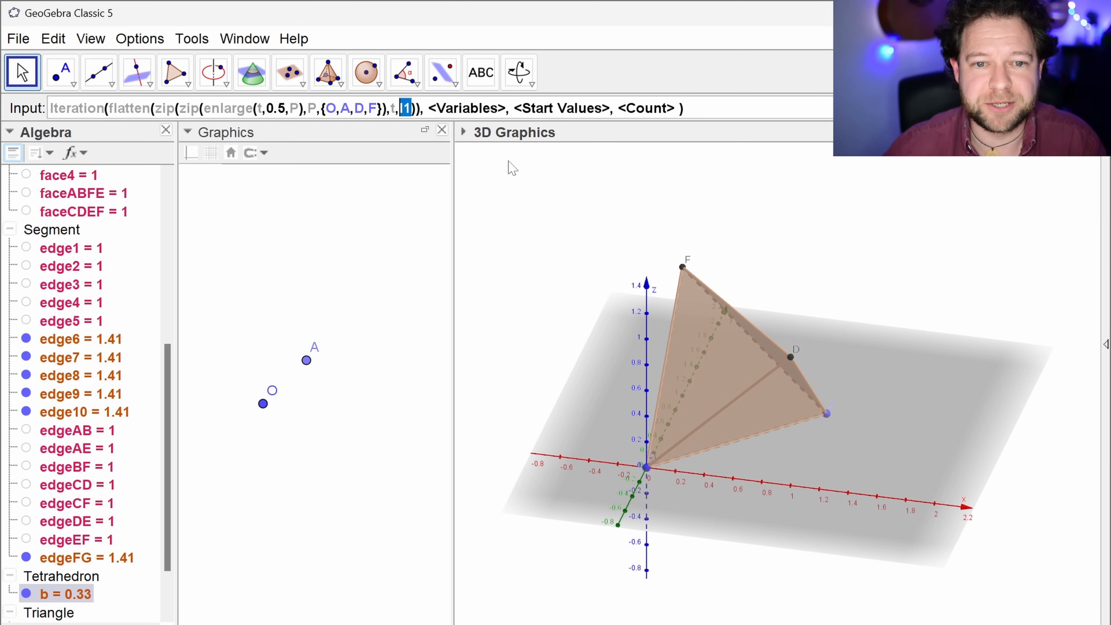
scroll(112, 218, "up", 6)
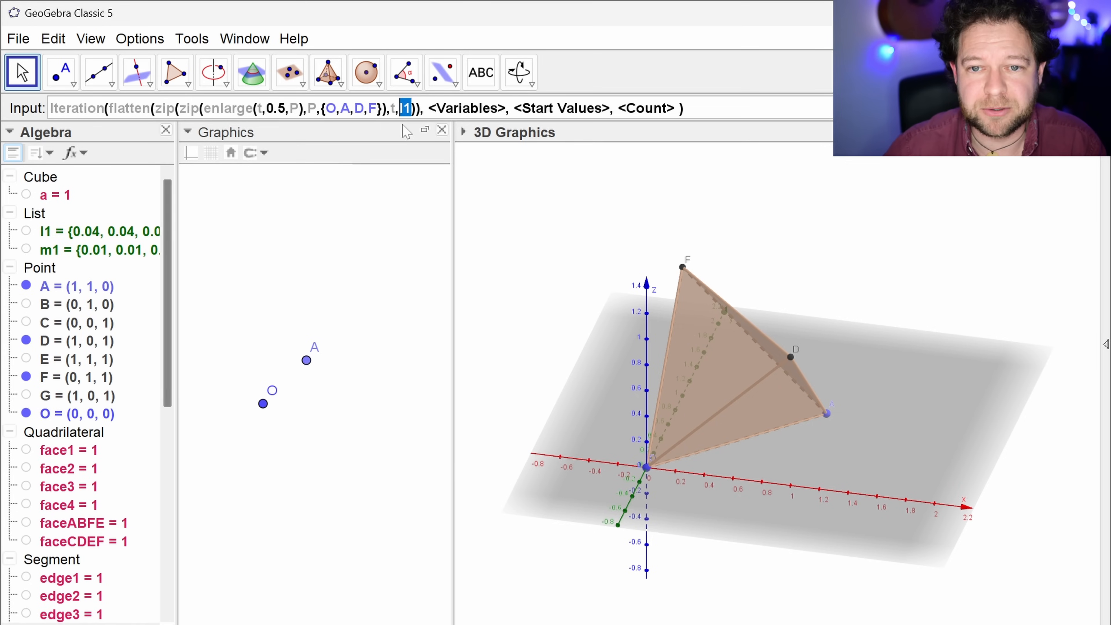
type("ts")
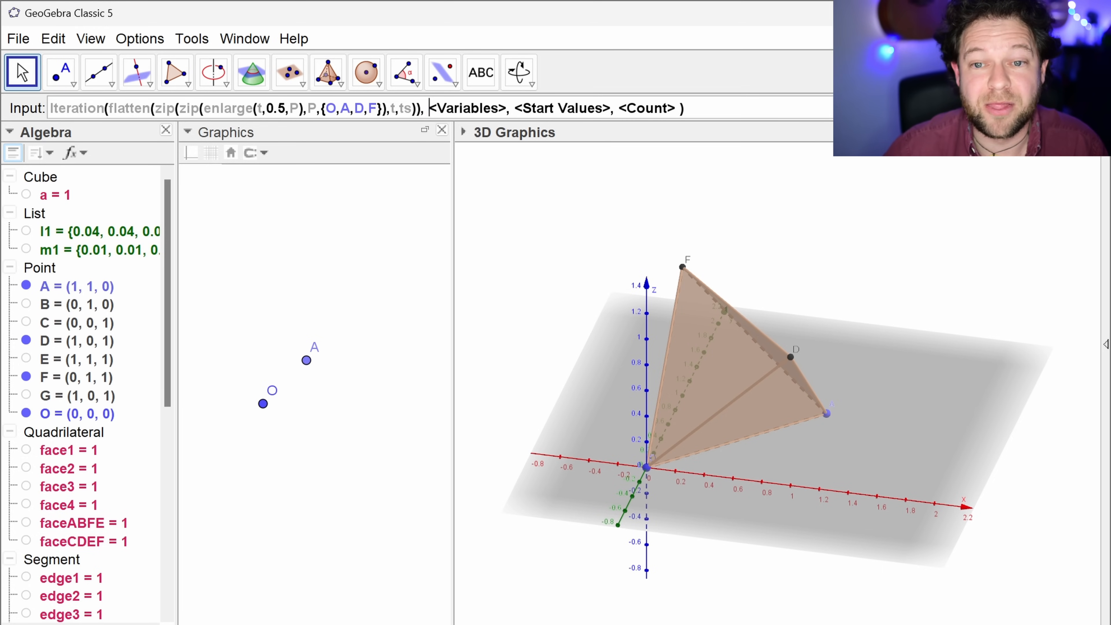
Fill the <Variables> slot of the Iteration command with ts.
key("shift+Right")
key("shift+Right")
key("shift+Right")
key("shift+Right")
key("shift+Right")
key("shift+Right")
key("shift+Right")
key("shift+Right")
key("shift+Right")
key("shift+Right")
key("shift+Right")
key("shift+Right")
key("shift+End")
left_click_drag(688, 108, 507, 110)
type("ts")
Enter {{b}} as the start values and 2 as the count, and execute the Iteration command.
key("Tab")
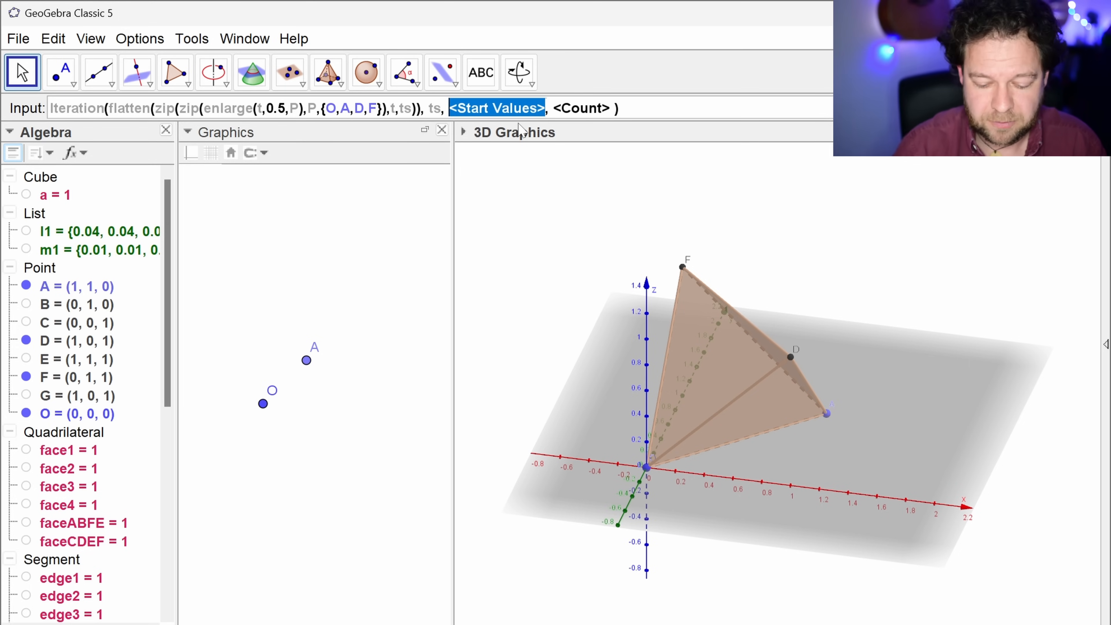
type("{}")
key("Left")
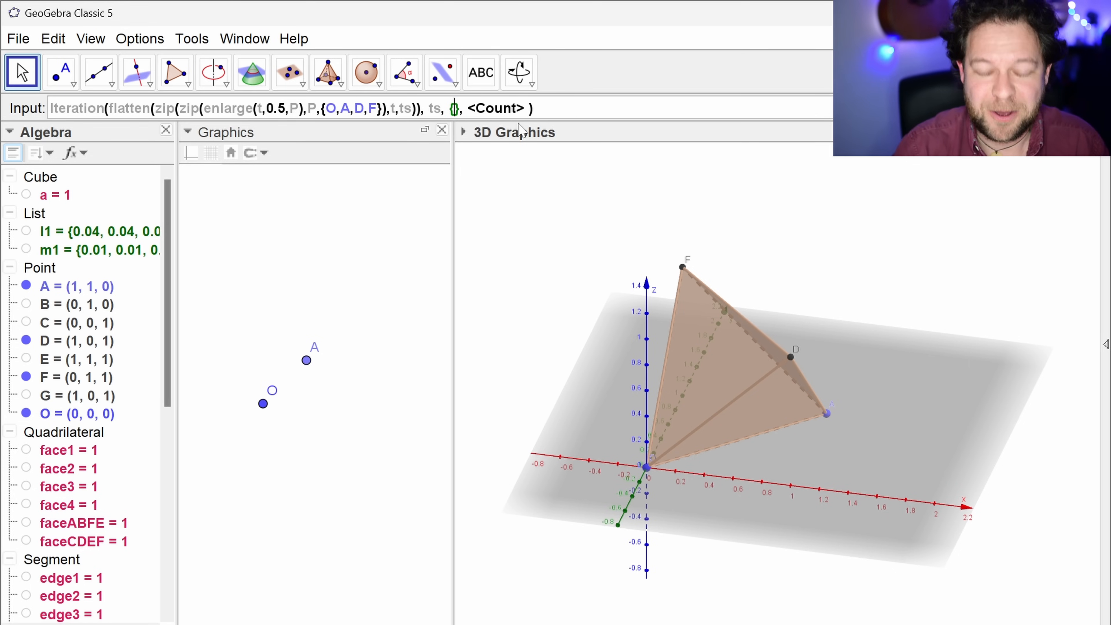
type("{")
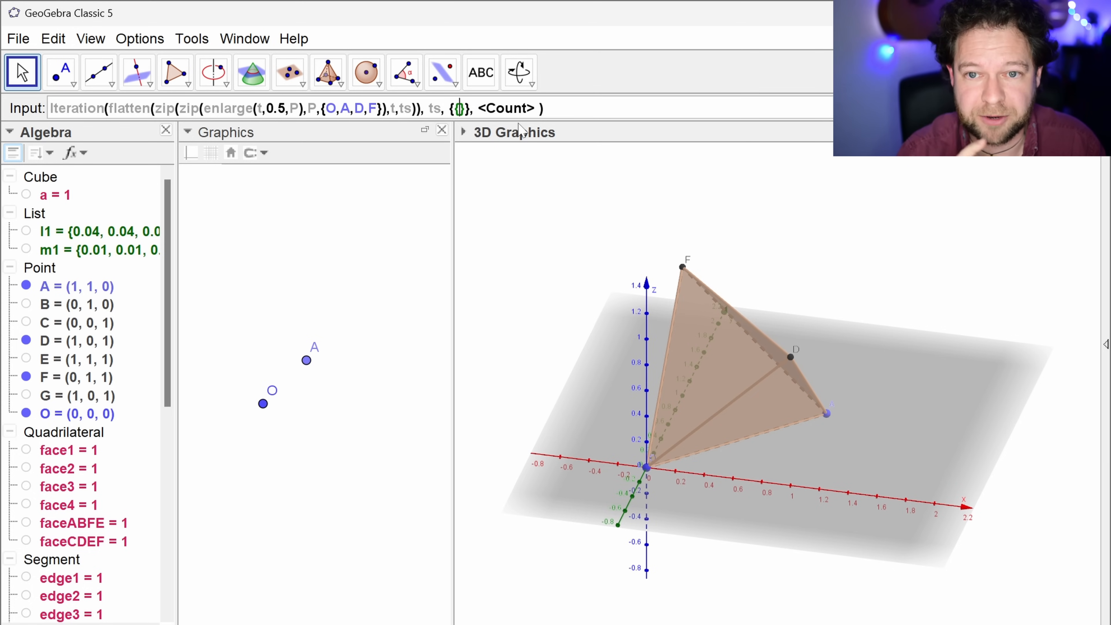
type("b")
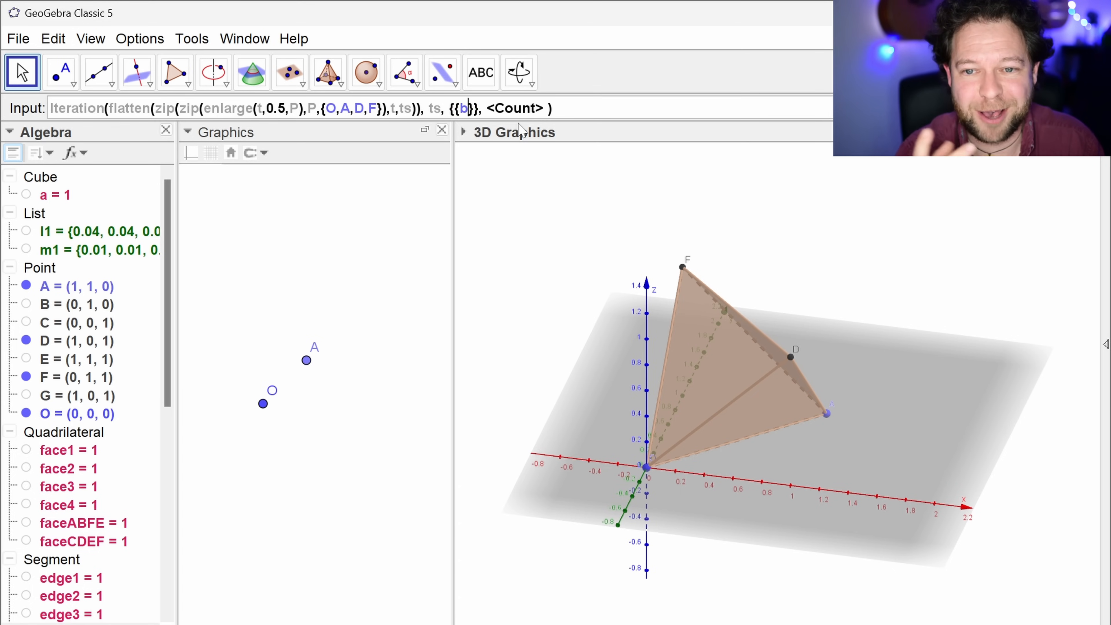
key("Tab")
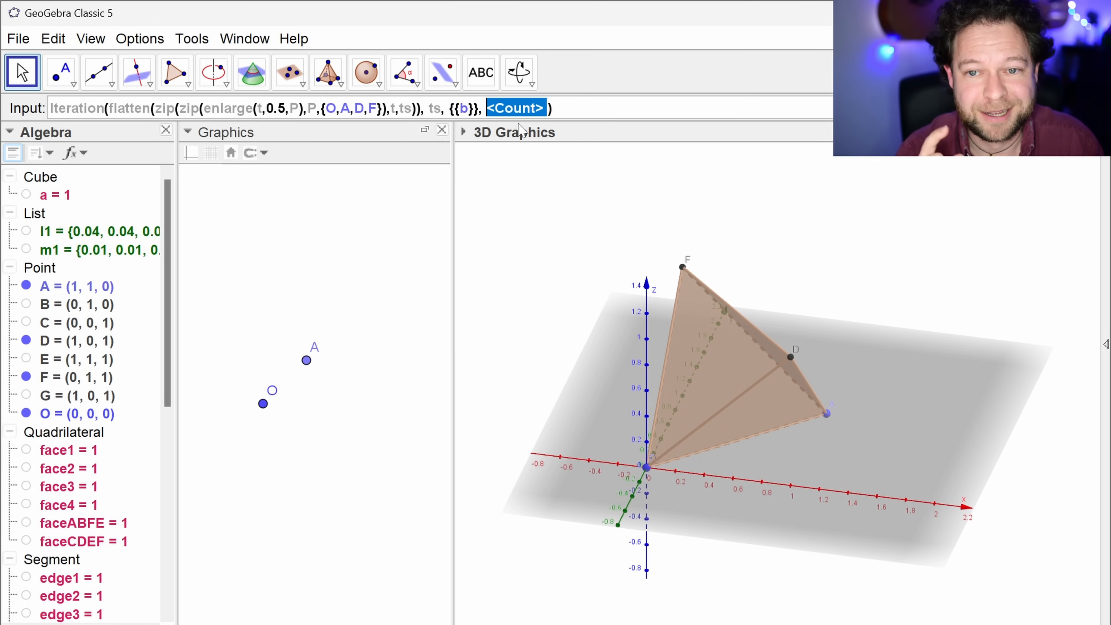
type("2")
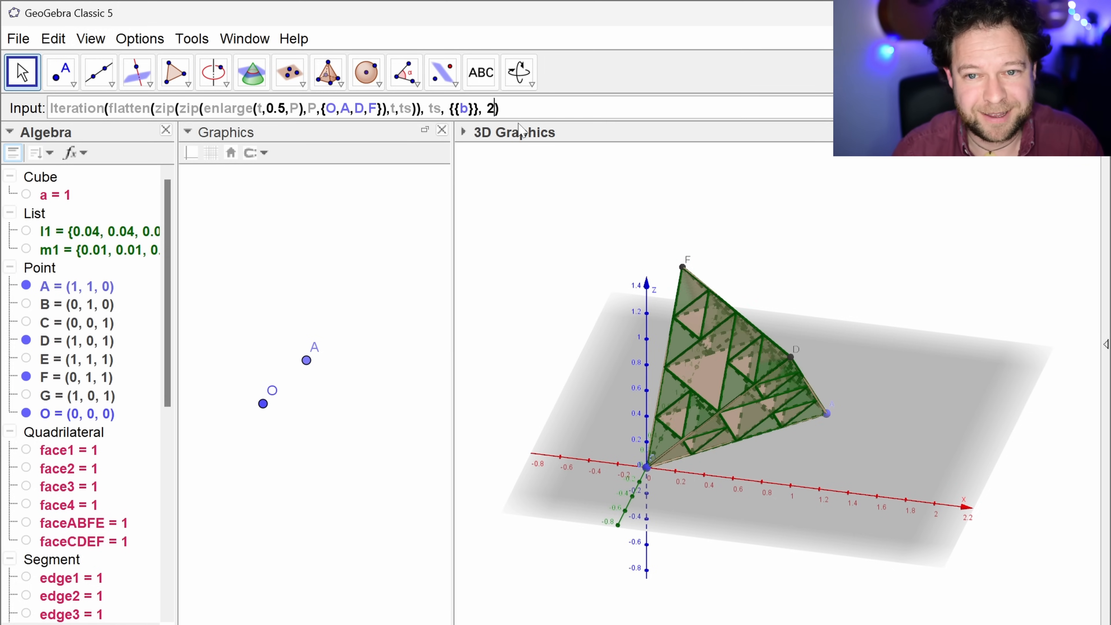
key("Return")
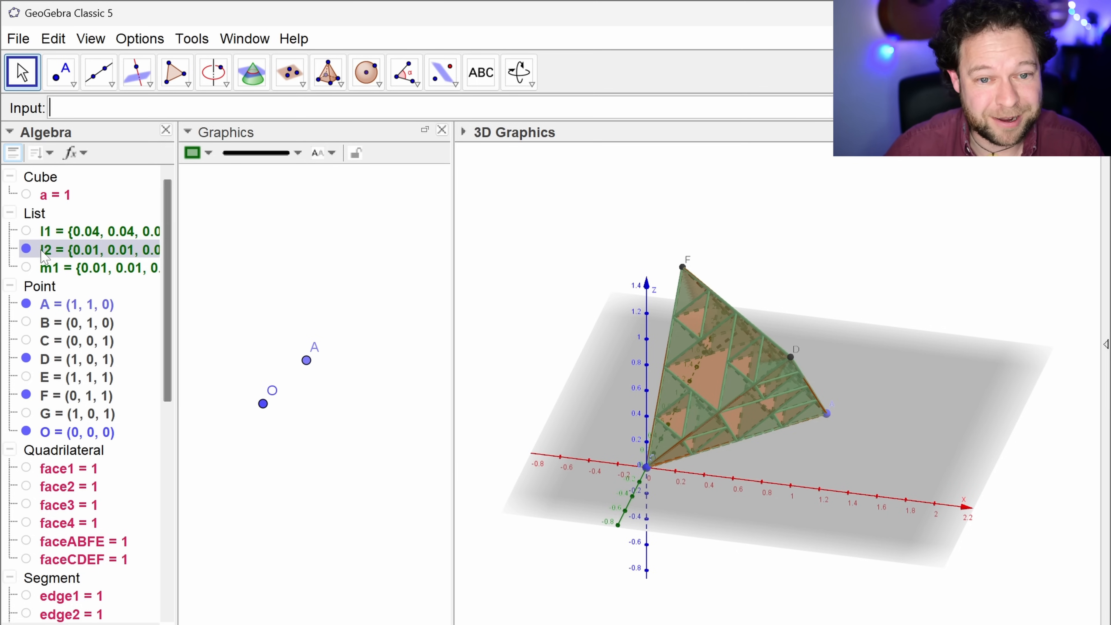
Create an integer slider n with a maximum of 4 in the 2D Graphics view.
left_click(337, 248)
left_click(366, 72)
left_click(293, 228)
type("n")
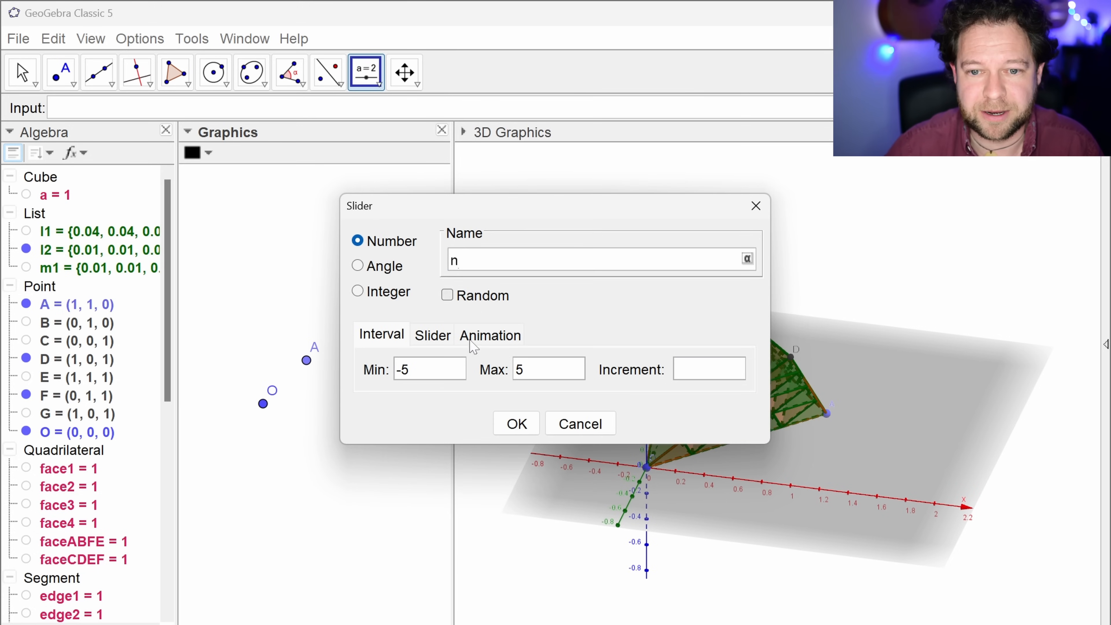
left_click(357, 291)
double_click(523, 370)
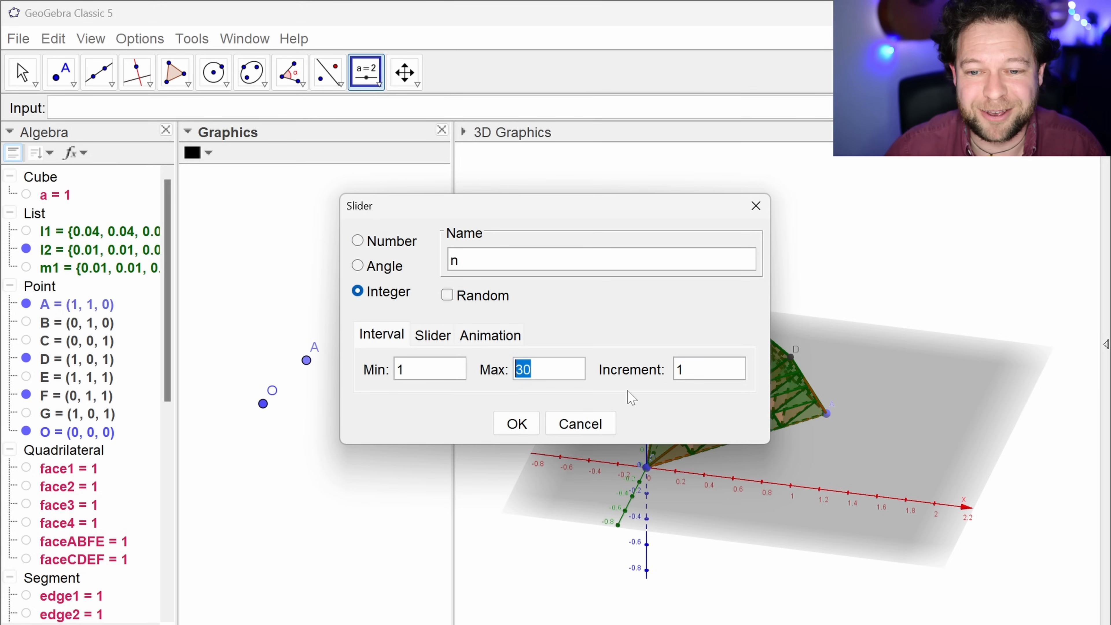
type("4")
left_click(517, 424)
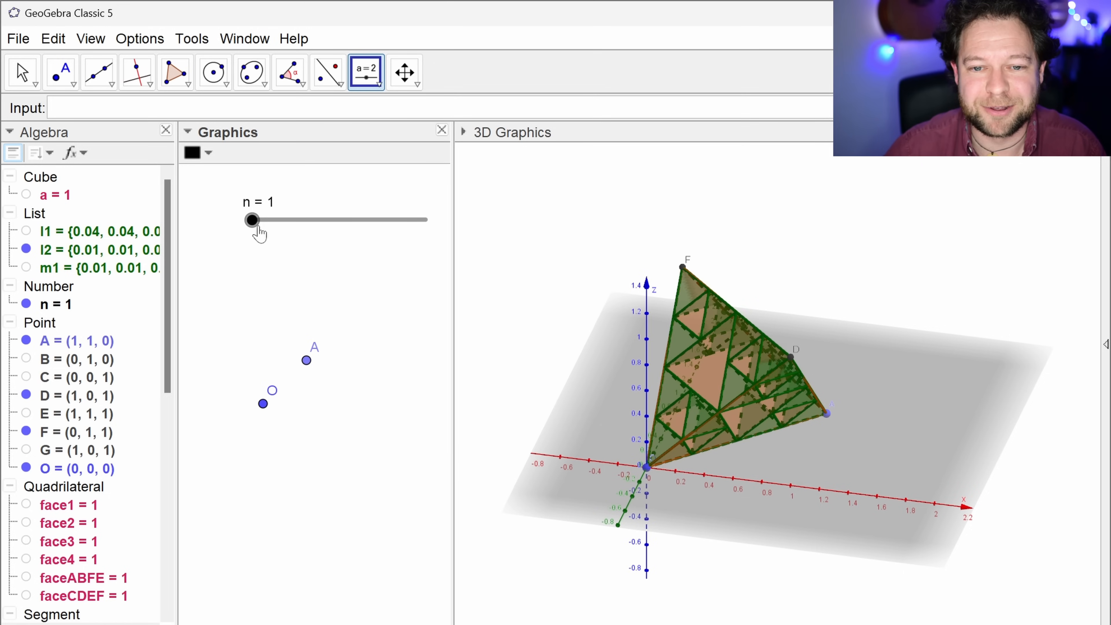
left_click(250, 268)
key("Escape")
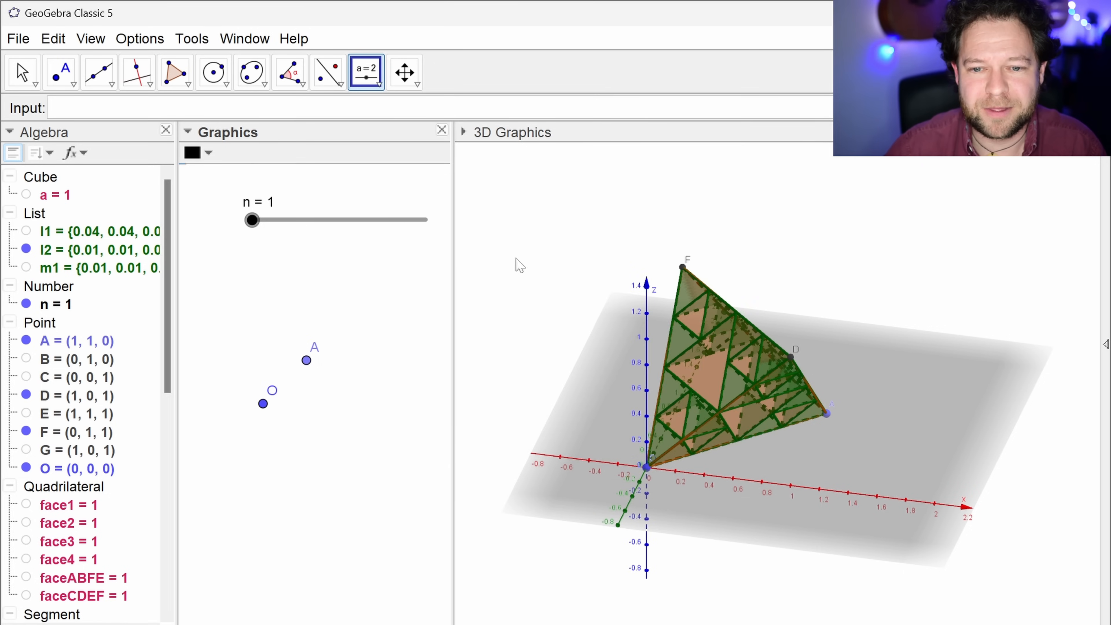
Set the minimum of slider n to 0.
right_click(253, 221)
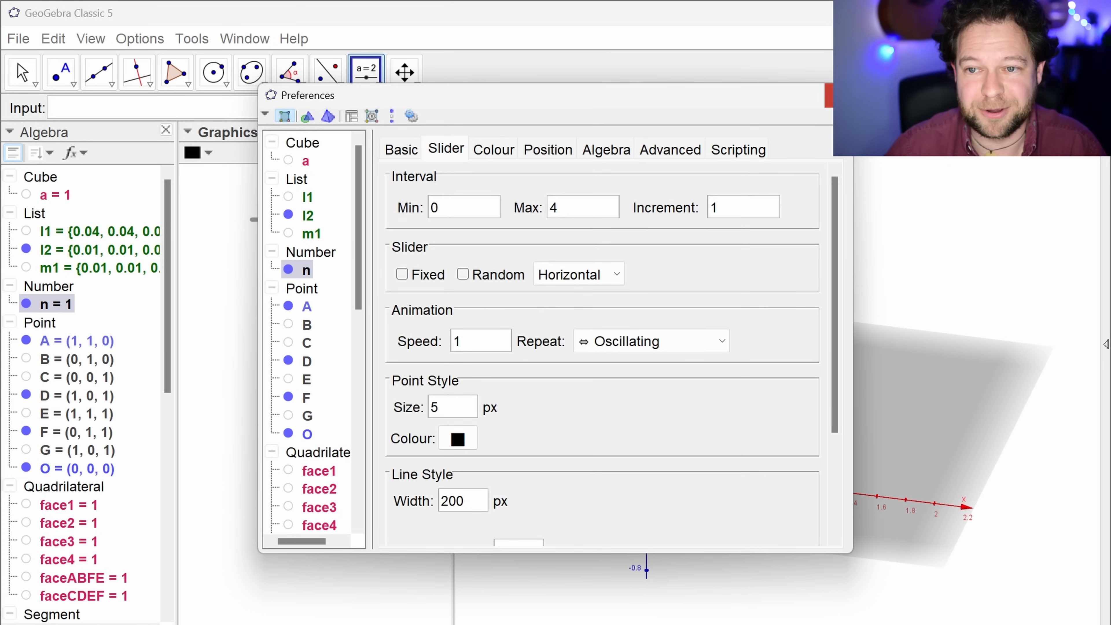
key("Escape")
left_click(300, 264)
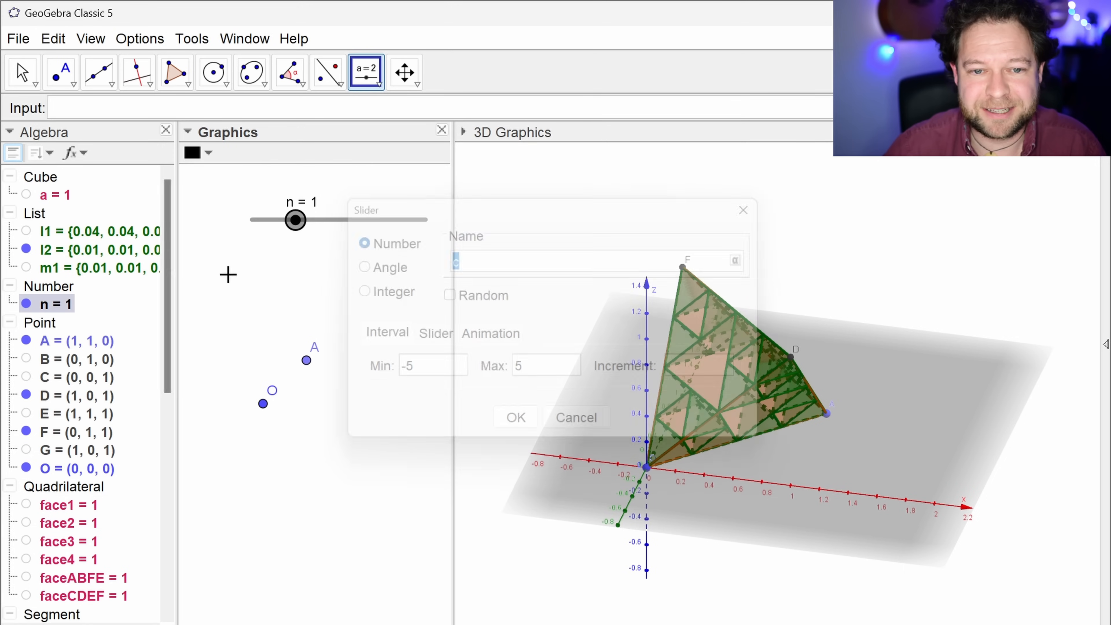
key("Escape")
Redefine list l2 so that the Iteration command's count is n.
double_click(102, 250)
left_click_drag(744, 310, 825, 310)
key("Left")
key("shift+Left")
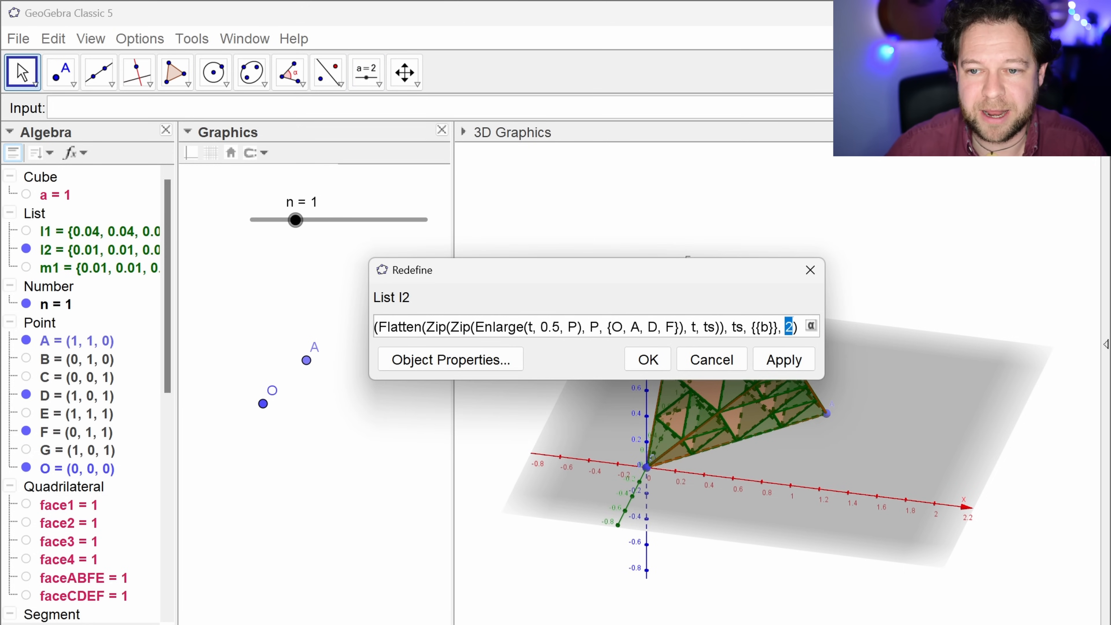
type("n")
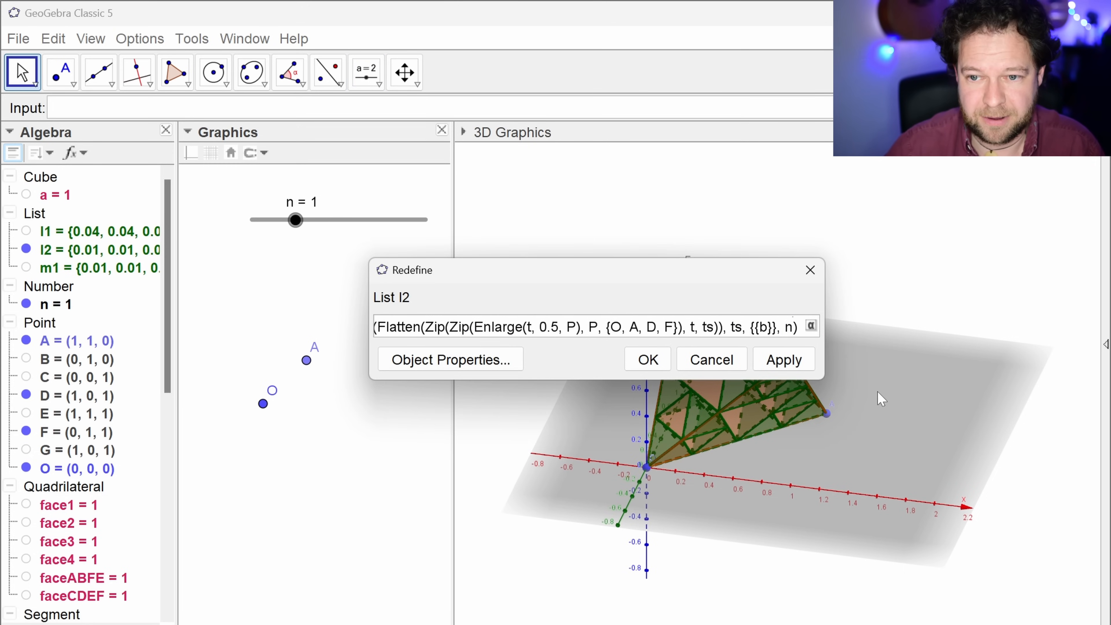
left_click(647, 360)
Set slider n to 0 and hide the original tetrahedron b with its edges and faces.
left_click(295, 220)
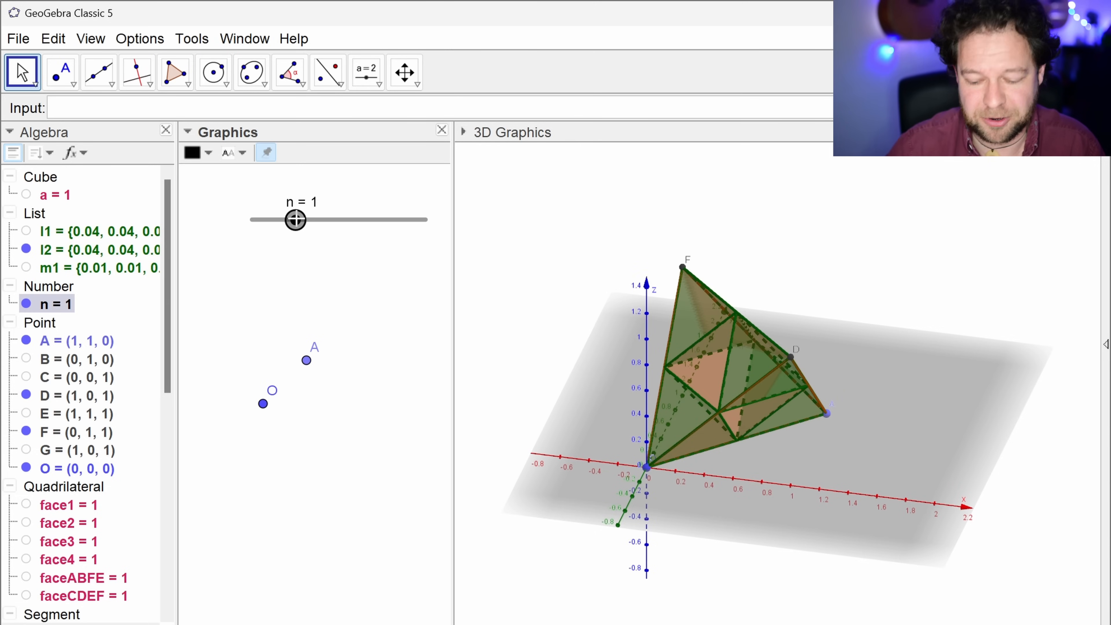
key("Left")
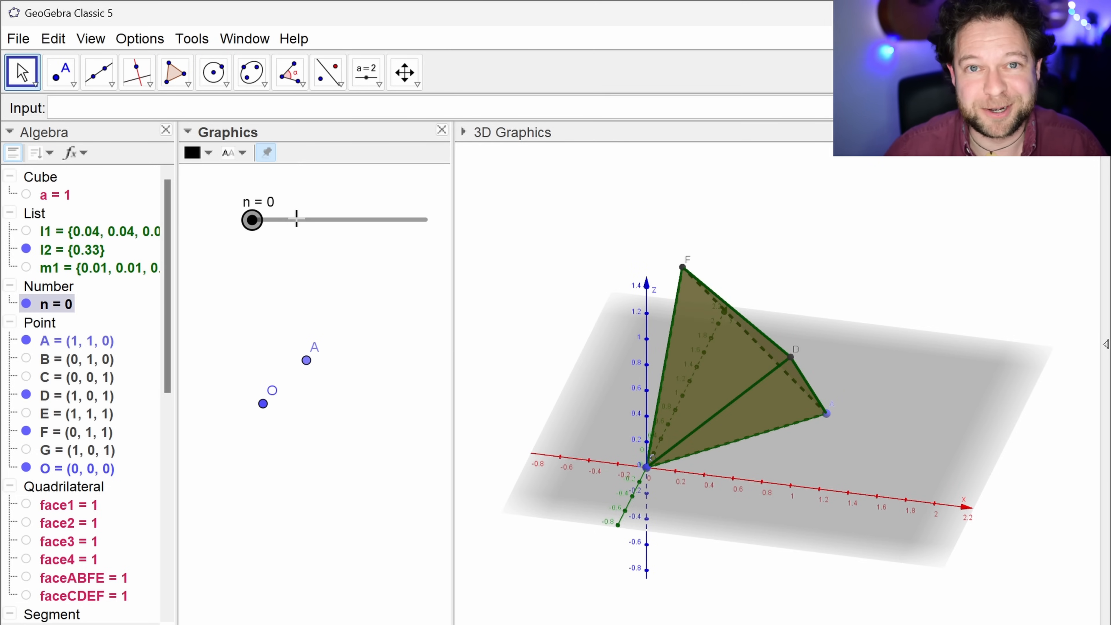
scroll(72, 503, "down", 10)
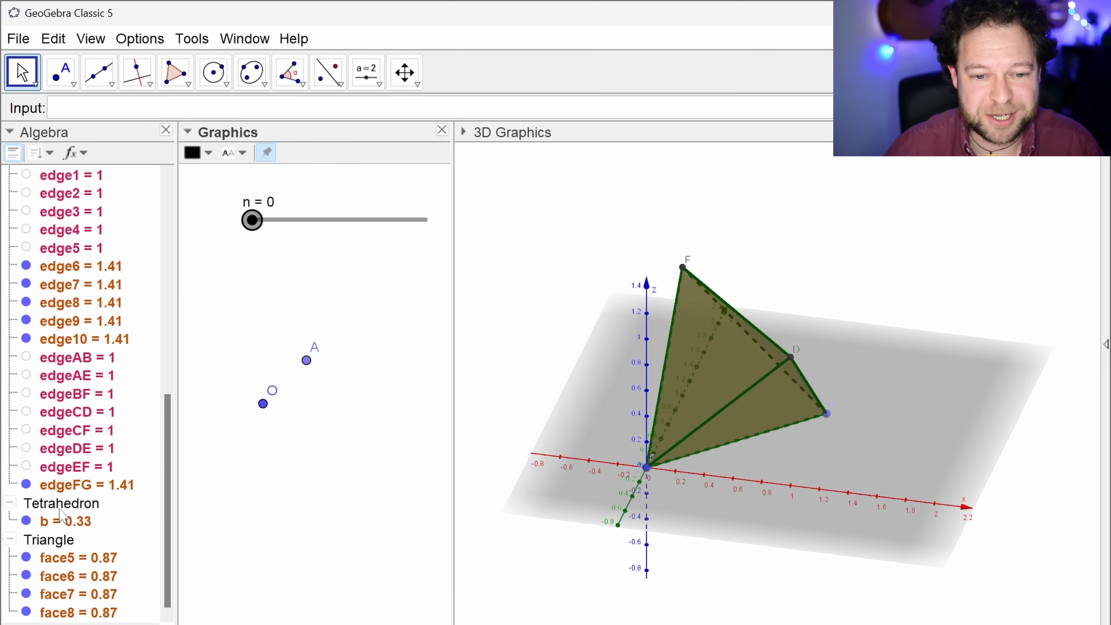
left_click(26, 521)
left_click(27, 521)
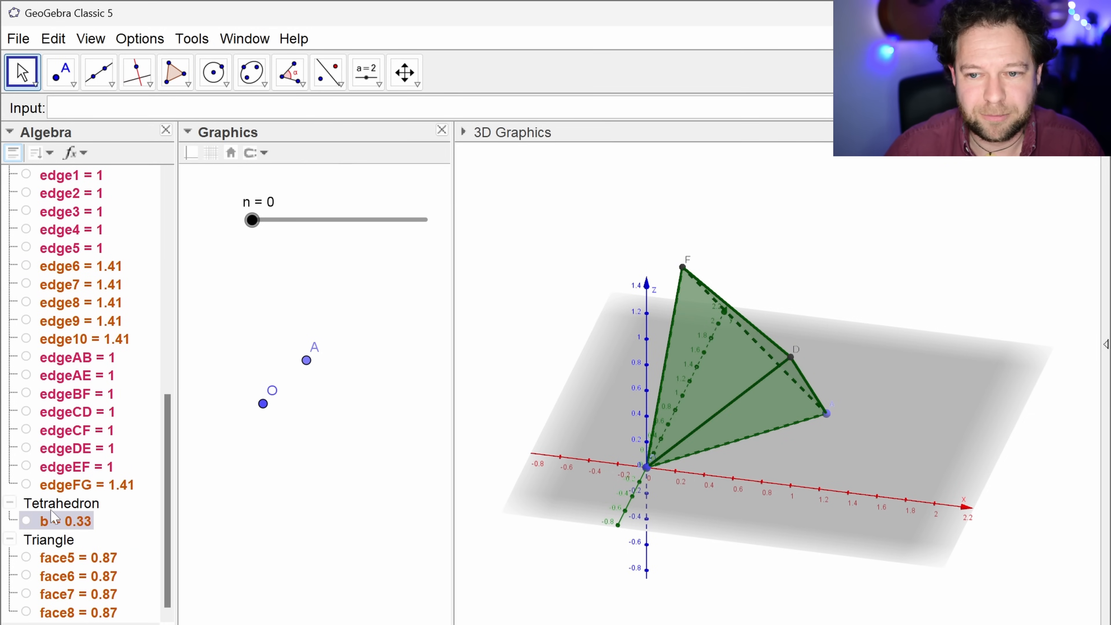
Set slider n to 1 for the first level of the fractal.
mouse_move(870, 310)
left_mouse_down()
mouse_move(794, 322)
mouse_move(866, 318)
left_mouse_up()
left_click(252, 221)
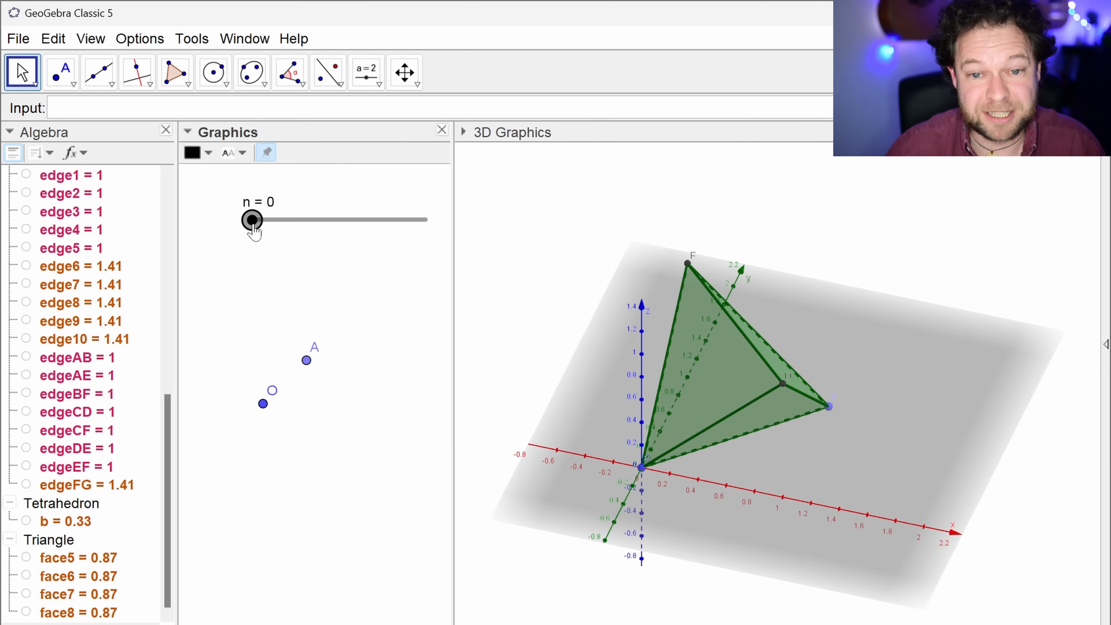
key("Right")
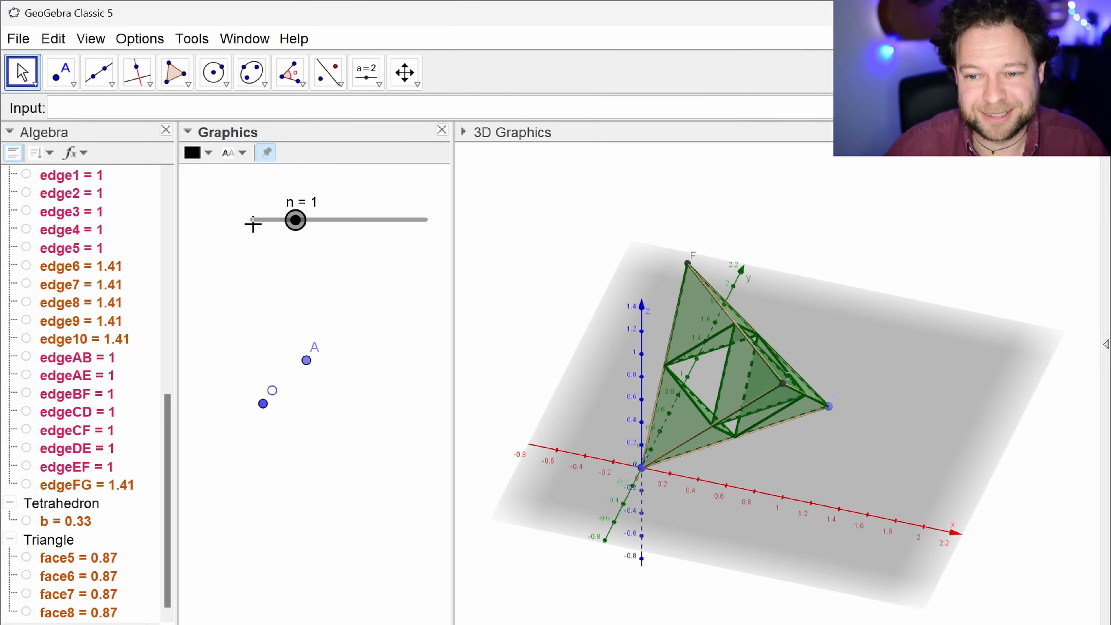
Start the automatic rotation of the 3D view.
left_click(580, 172)
left_click(463, 132)
left_click_drag(583, 166, 578, 206)
left_click(582, 154)
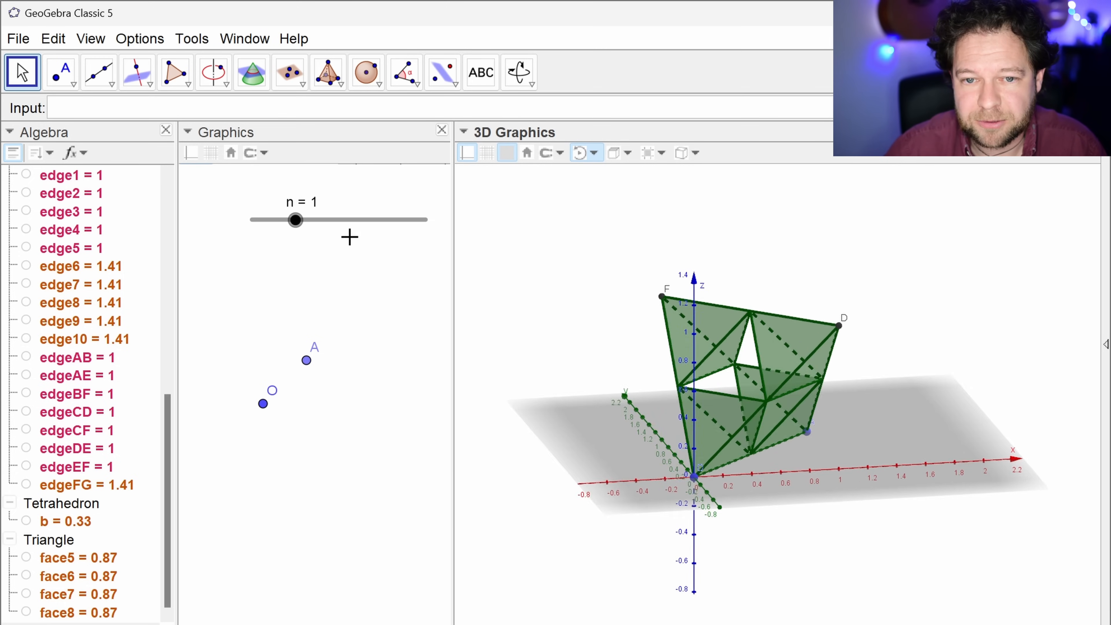
Step slider n up through 2, 3 and 4, and bring it back to 2.
left_click(295, 224)
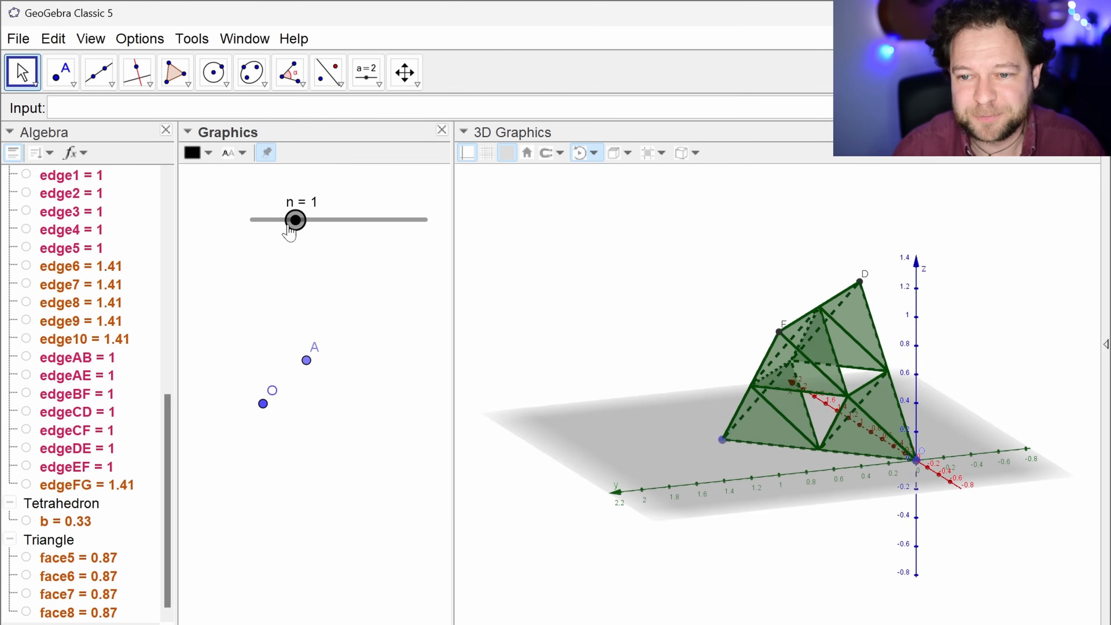
key("Right")
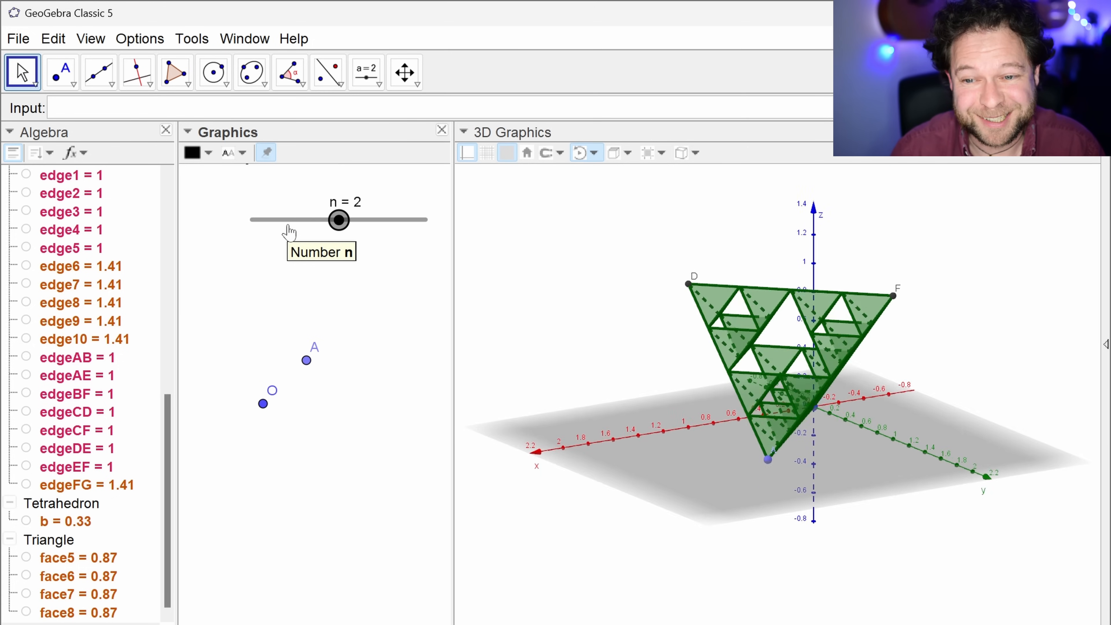
key("Right")
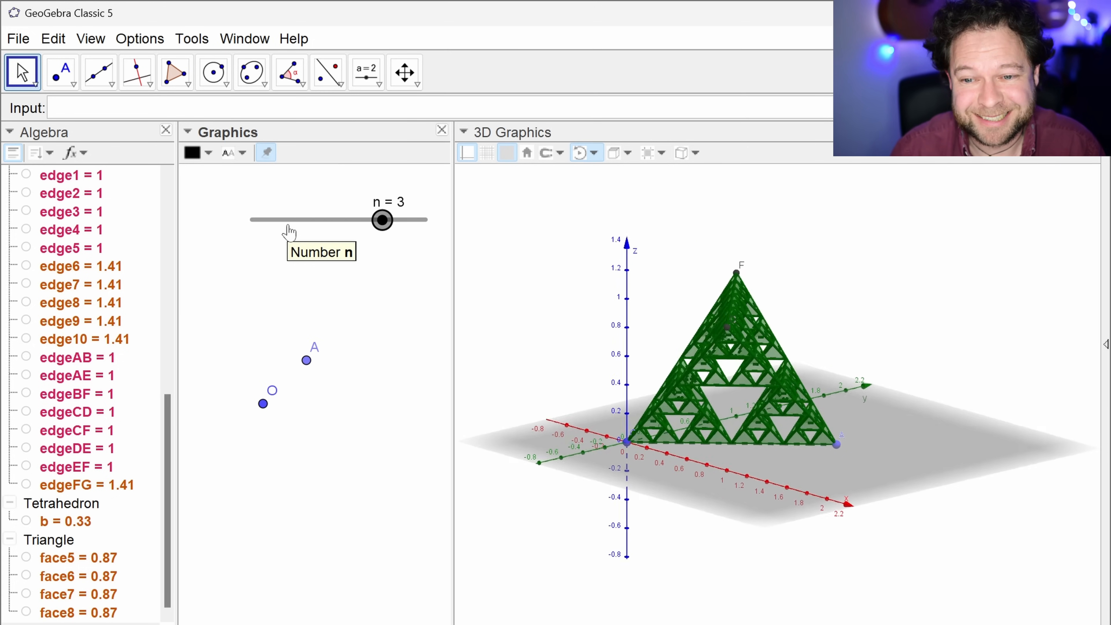
key("Right")
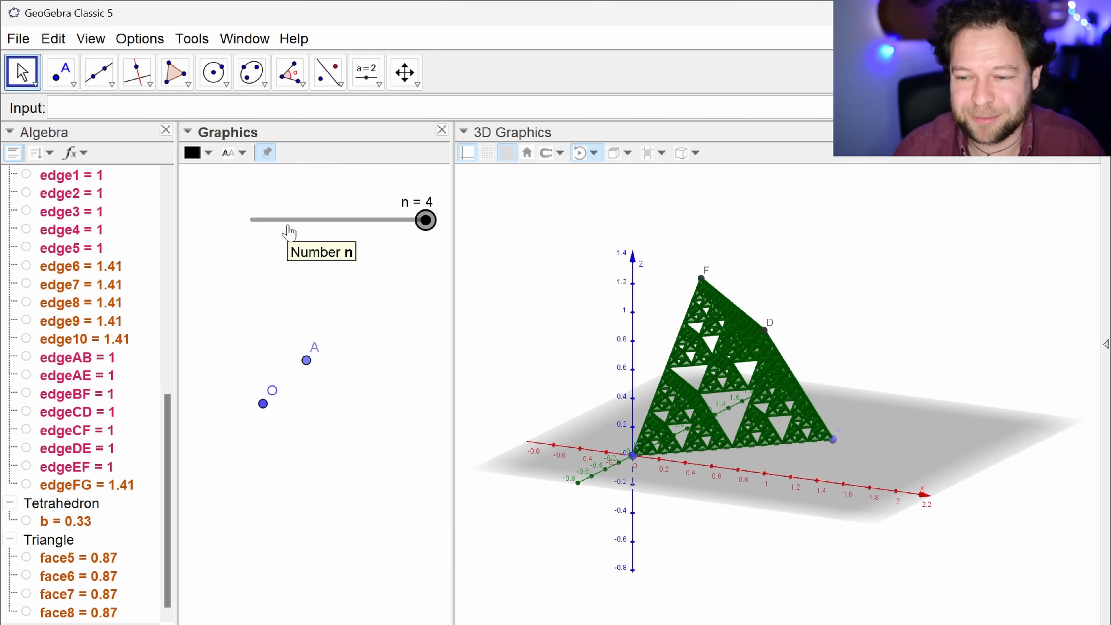
left_click_drag(427, 222, 343, 252)
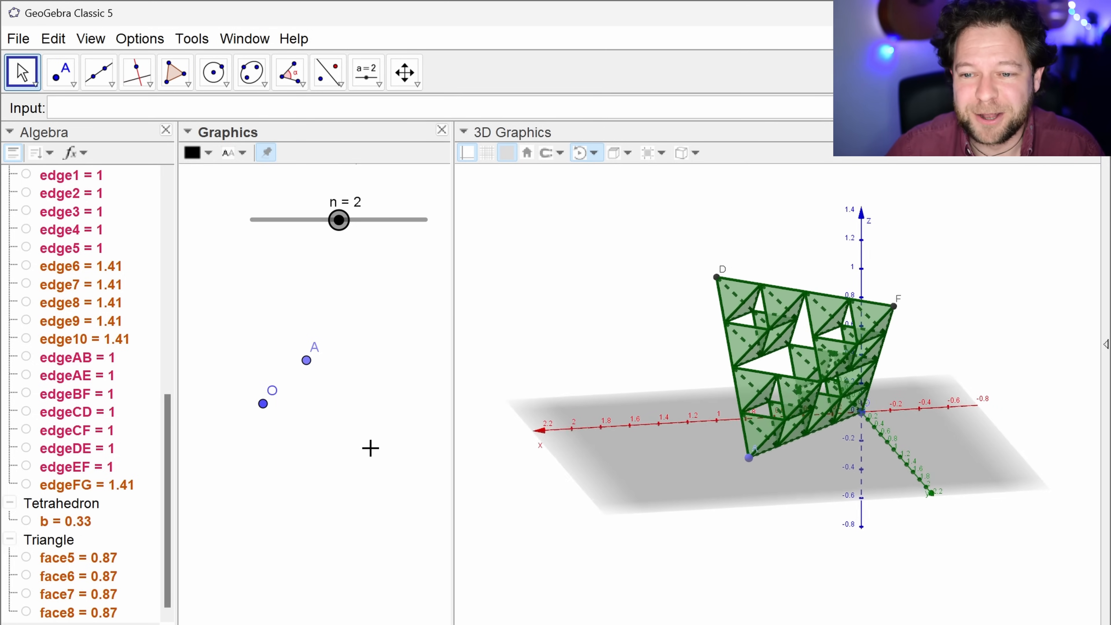
Raise slider n to 4 and lower it back to 2, comparing the fractal levels.
left_click(383, 220)
key("Right")
key("Left")
key("Left")
left_click(633, 316)
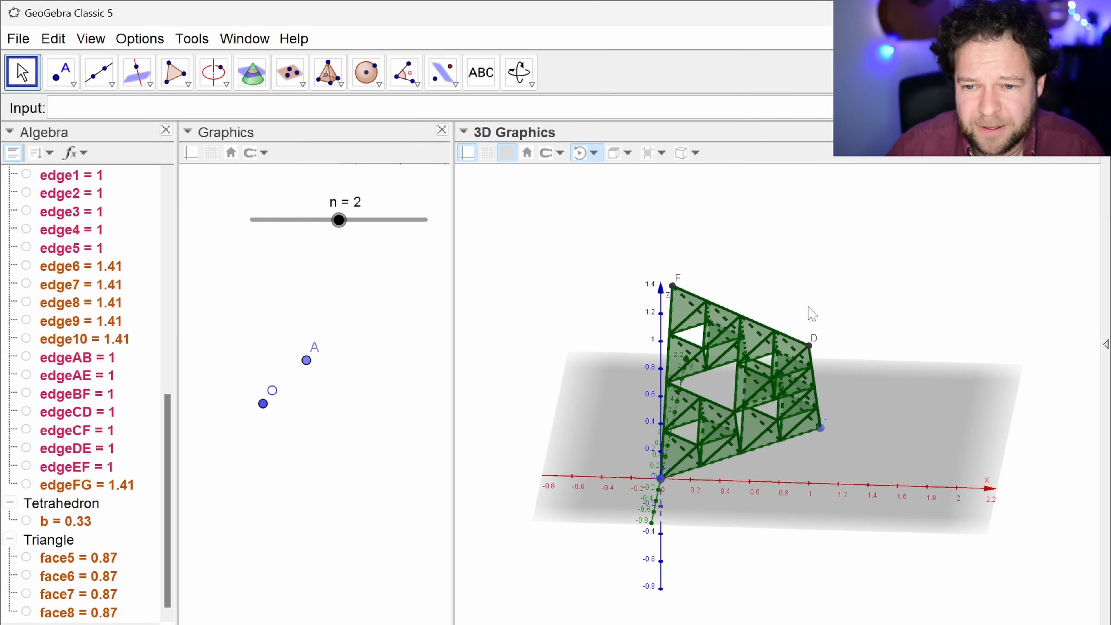
Make the fractal list l2 fully opaque by raising its fill opacity to the maximum.
scroll(81, 383, "up", 10)
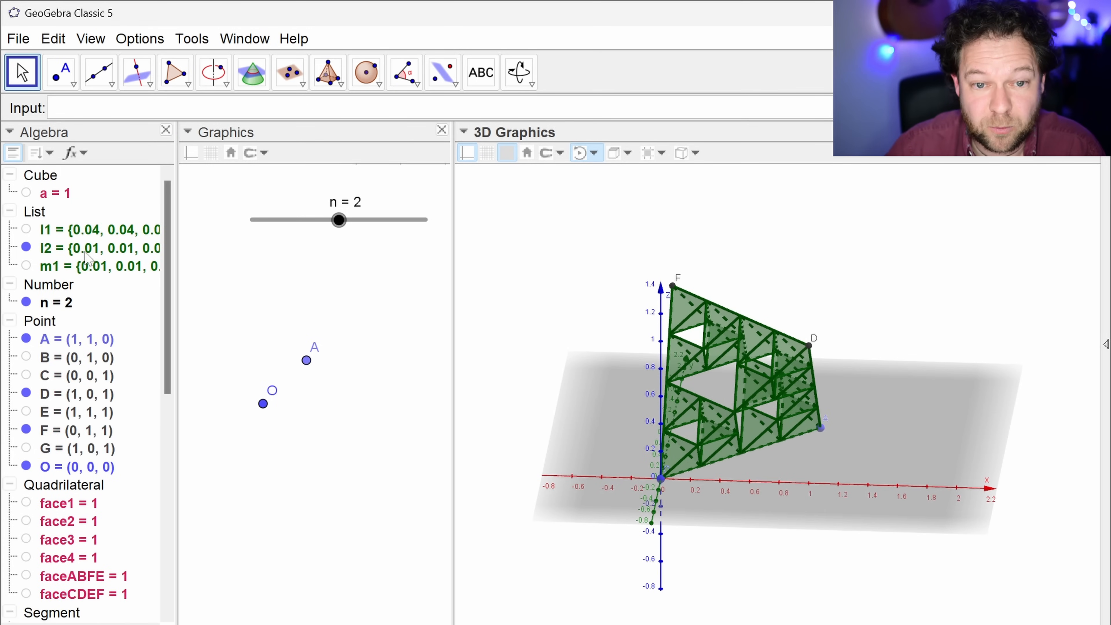
left_click(90, 249)
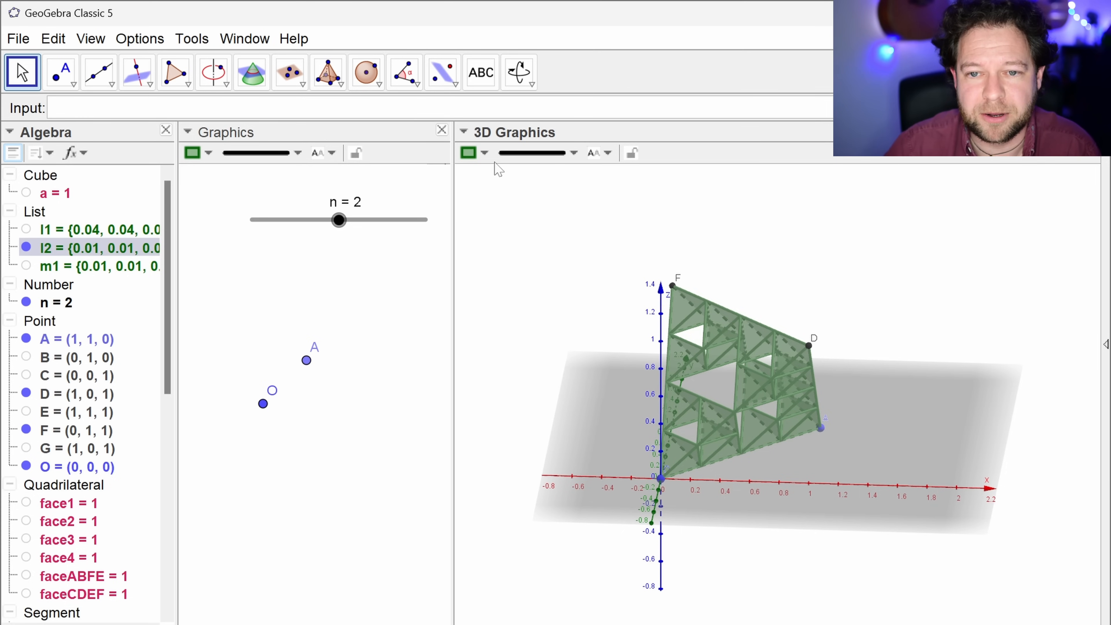
left_click(484, 154)
left_click_drag(528, 225, 687, 236)
left_click(683, 231)
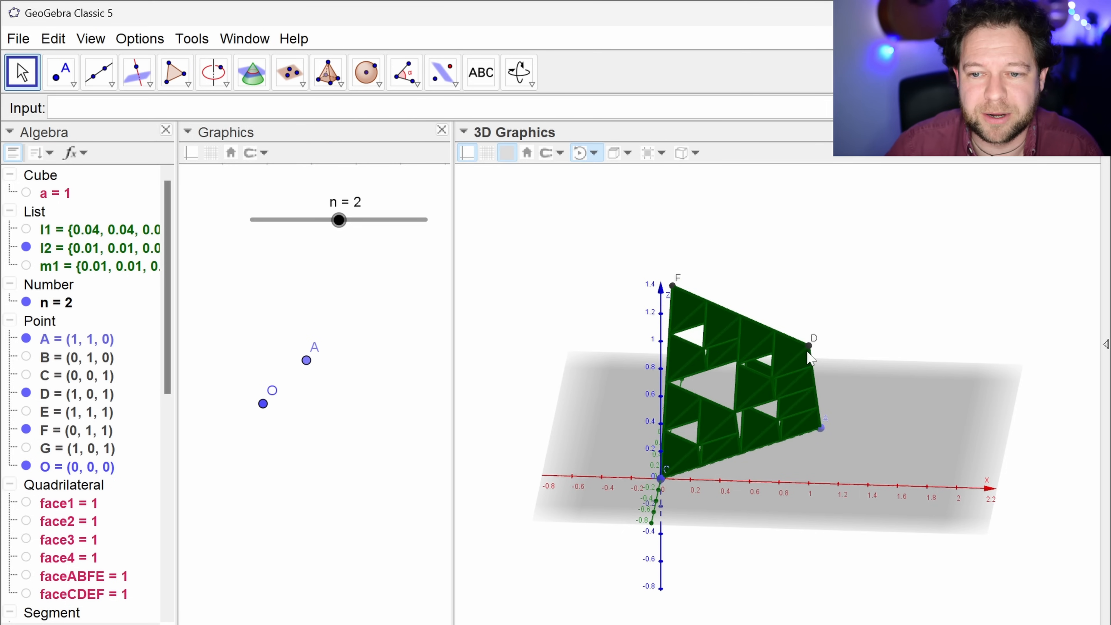
left_click_drag(878, 297, 814, 300)
left_click_drag(914, 292, 944, 289)
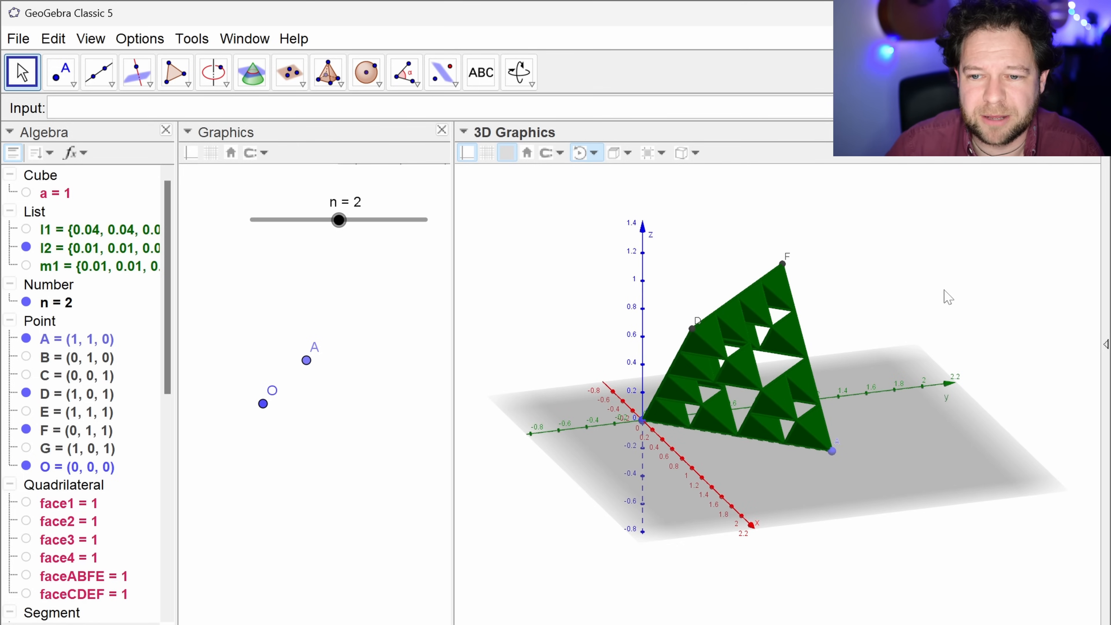
Colour the fractal list l2 red and set slider n to 4.
left_click(126, 245)
left_click(471, 153)
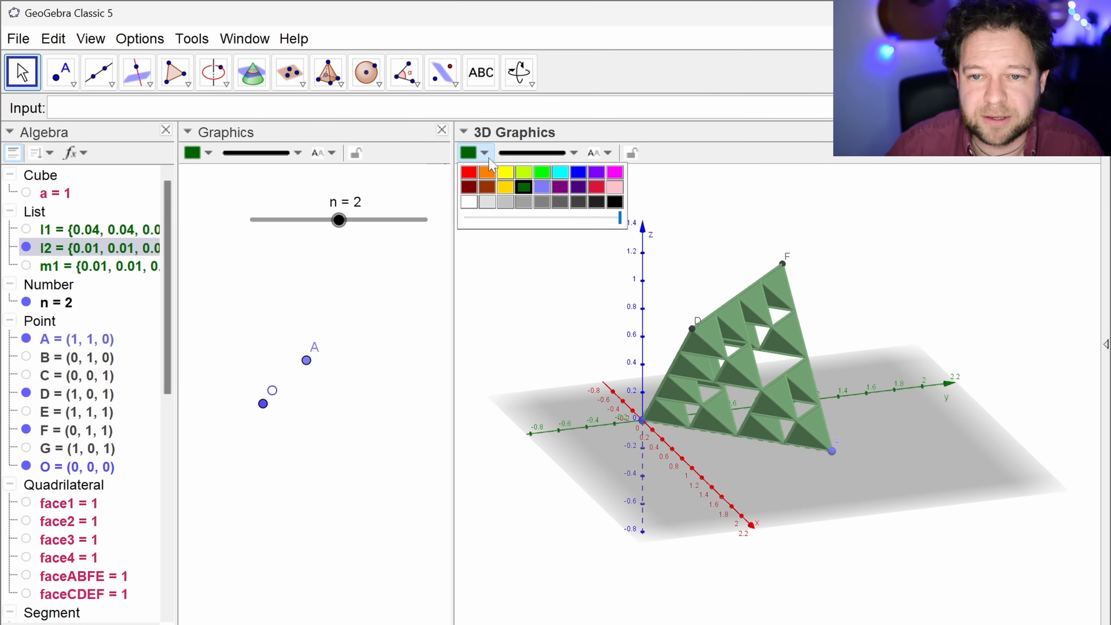
left_click(469, 174)
left_click(893, 315)
left_click_drag(892, 310, 830, 308)
left_click_drag(339, 229, 510, 238)
left_click(339, 348)
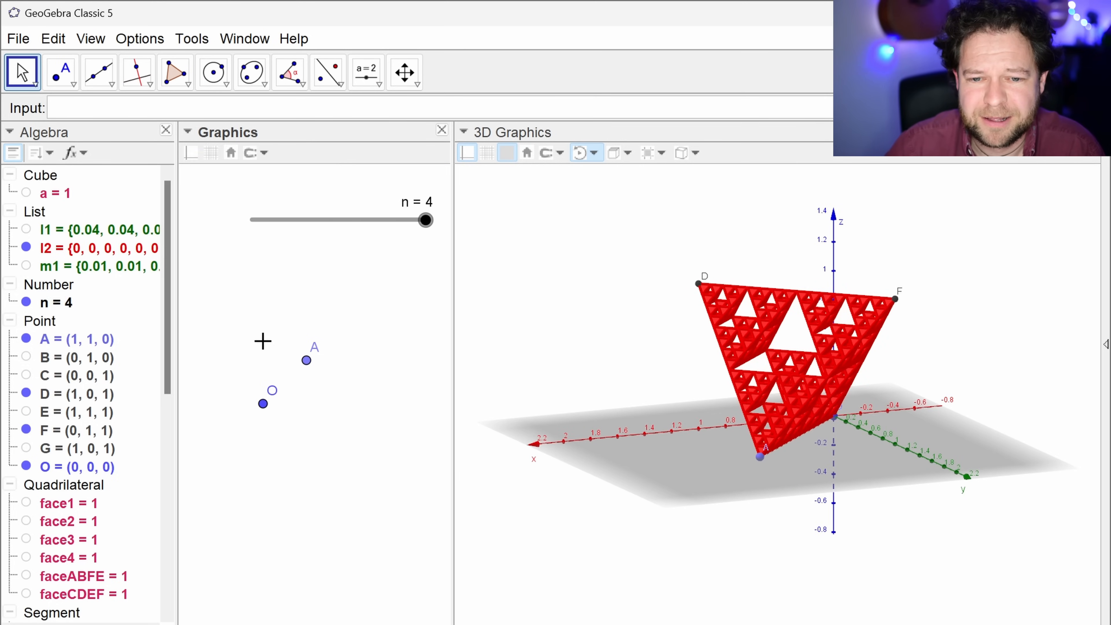
Remove all the points from the 2D Graphics view, keeping them located in 3D Graphics only.
left_click_drag(242, 308, 343, 415)
right_click(31, 319)
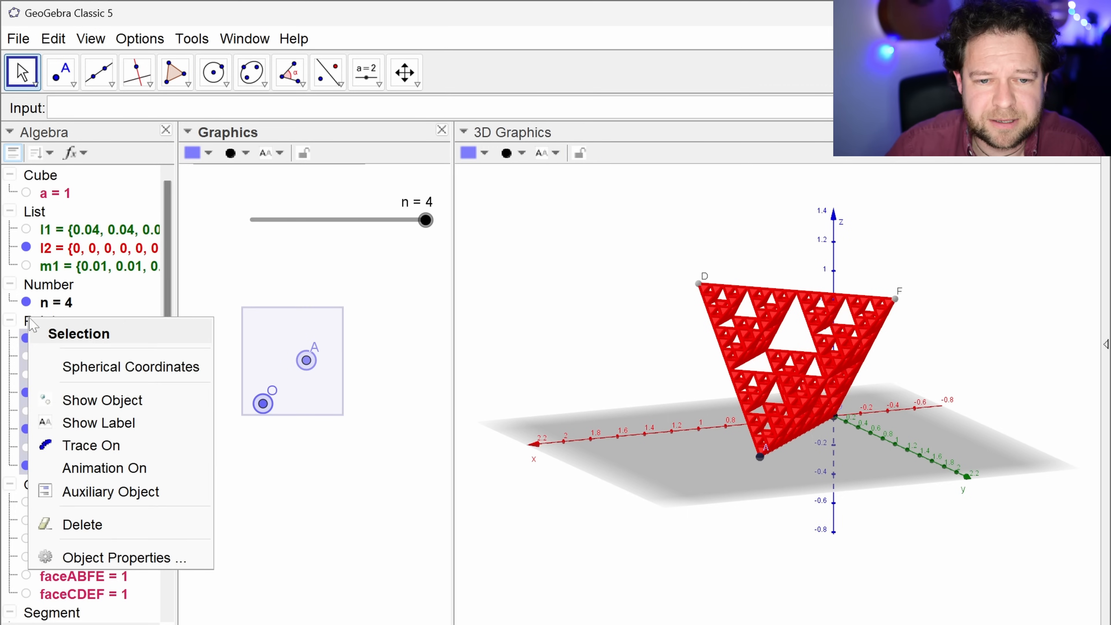
left_click(133, 559)
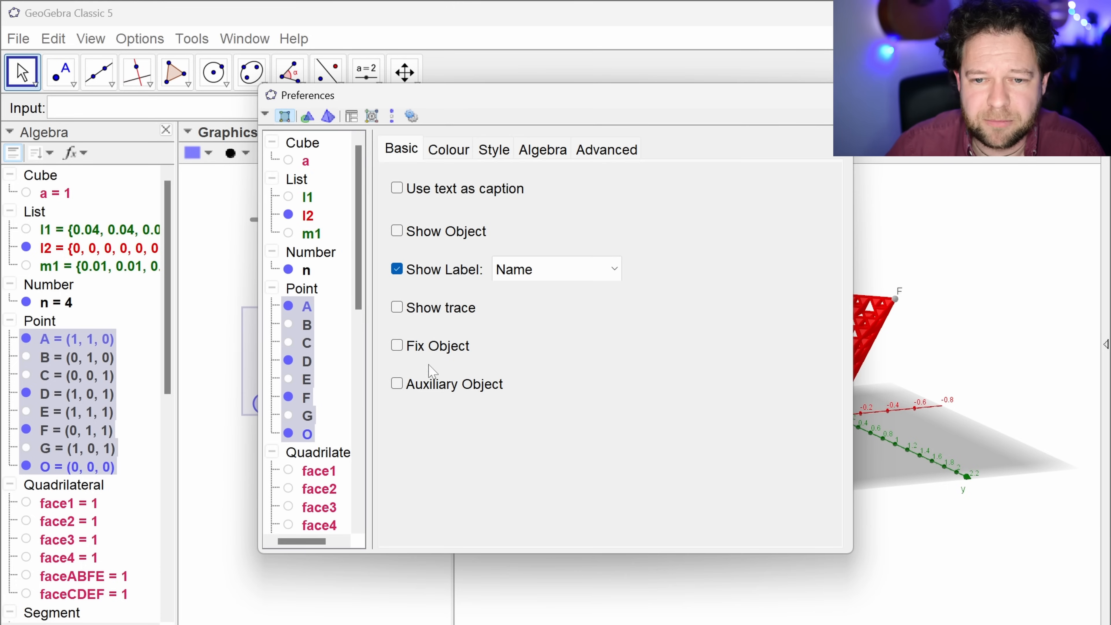
left_click(544, 149)
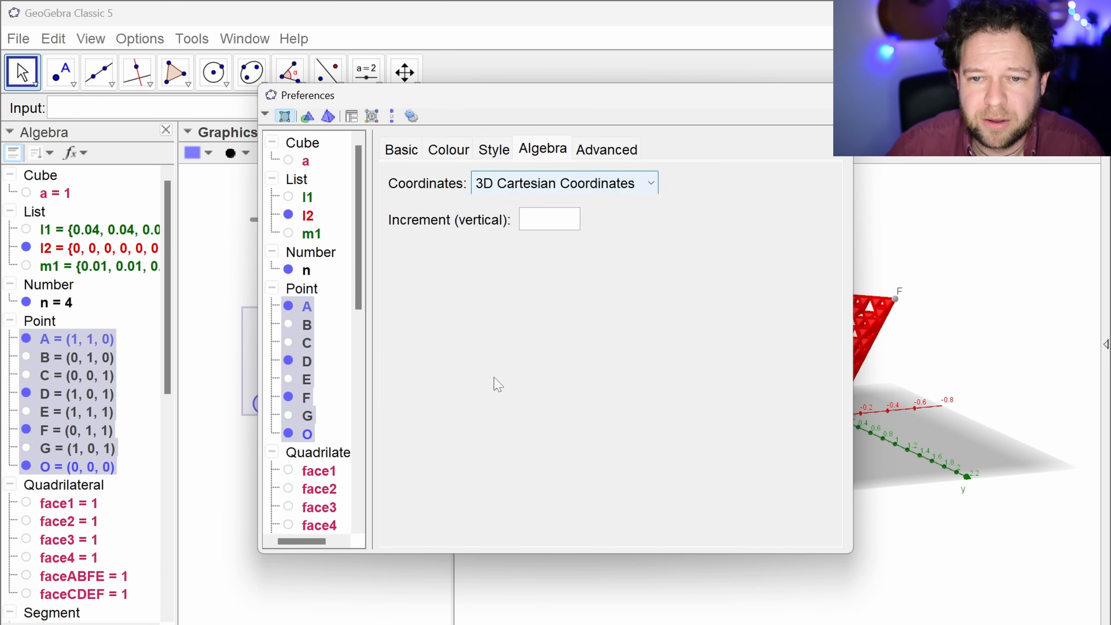
left_click(612, 150)
left_click(430, 520)
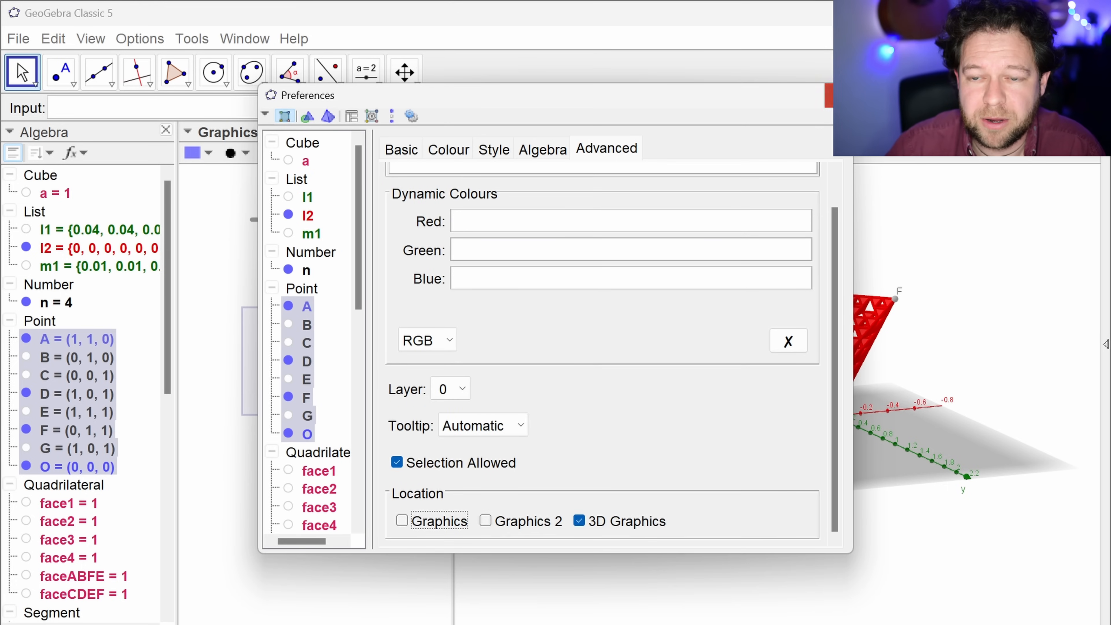
left_click(839, 96)
left_click(852, 276)
left_click_drag(895, 249, 864, 390)
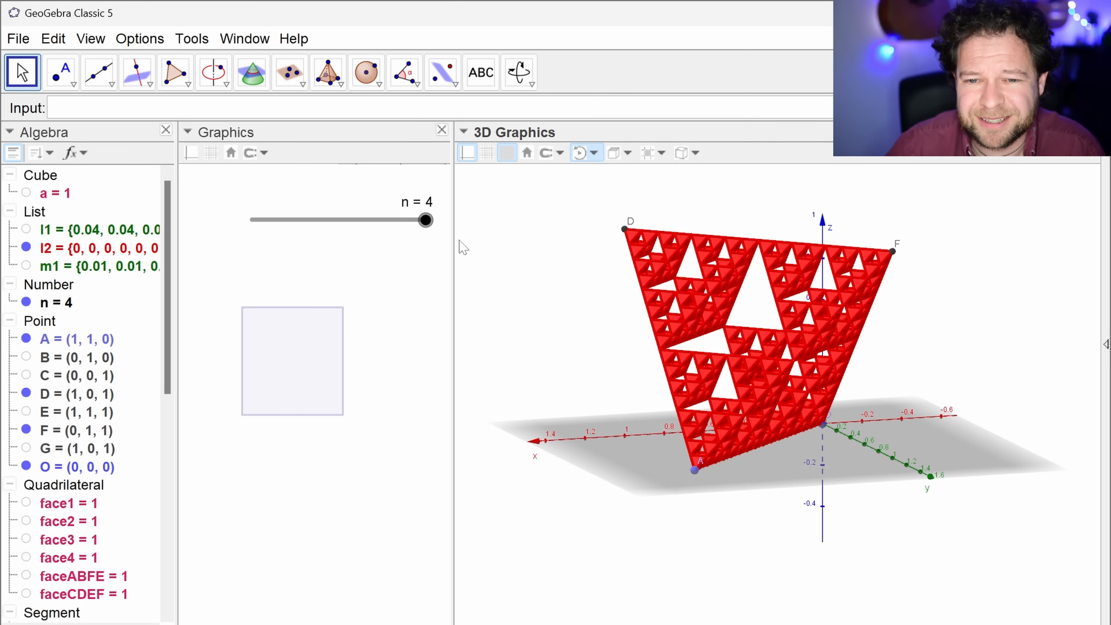
Set the maximum of slider n to 5.
right_click(424, 219)
left_click(511, 460)
left_click_drag(572, 214, 535, 208)
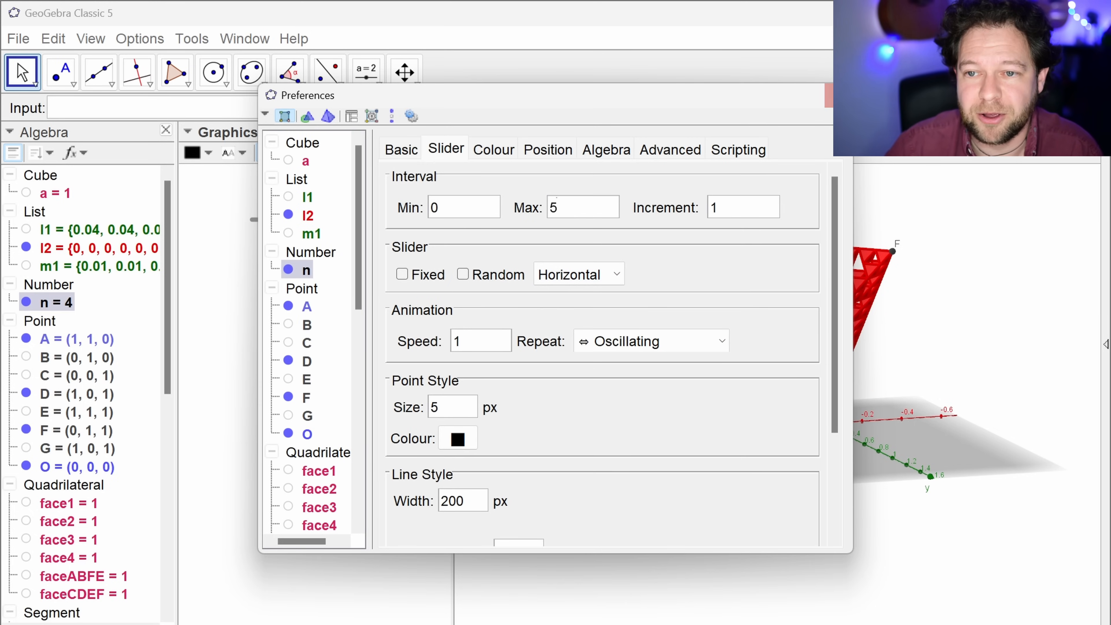
type("5")
left_click(830, 95)
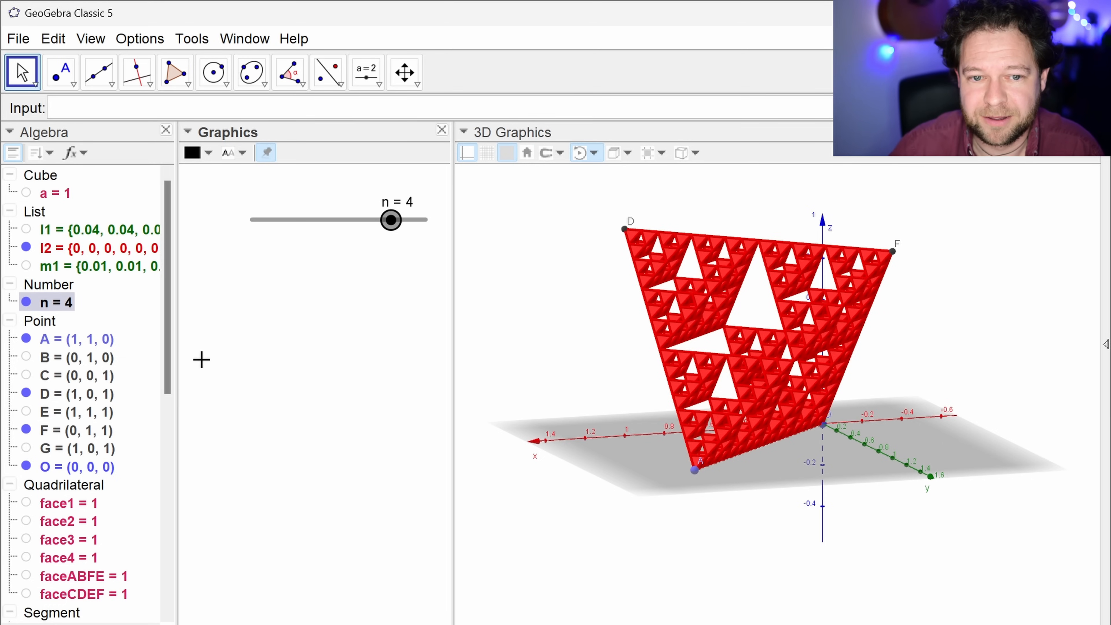
Set slider n to 5 and inspect the fractal from several angles.
key("Right")
left_click_drag(536, 379, 516, 362)
left_click_drag(944, 306, 840, 317)
mouse_move(927, 324)
left_mouse_down()
mouse_move(952, 308)
mouse_move(906, 312)
mouse_move(920, 316)
left_mouse_up()
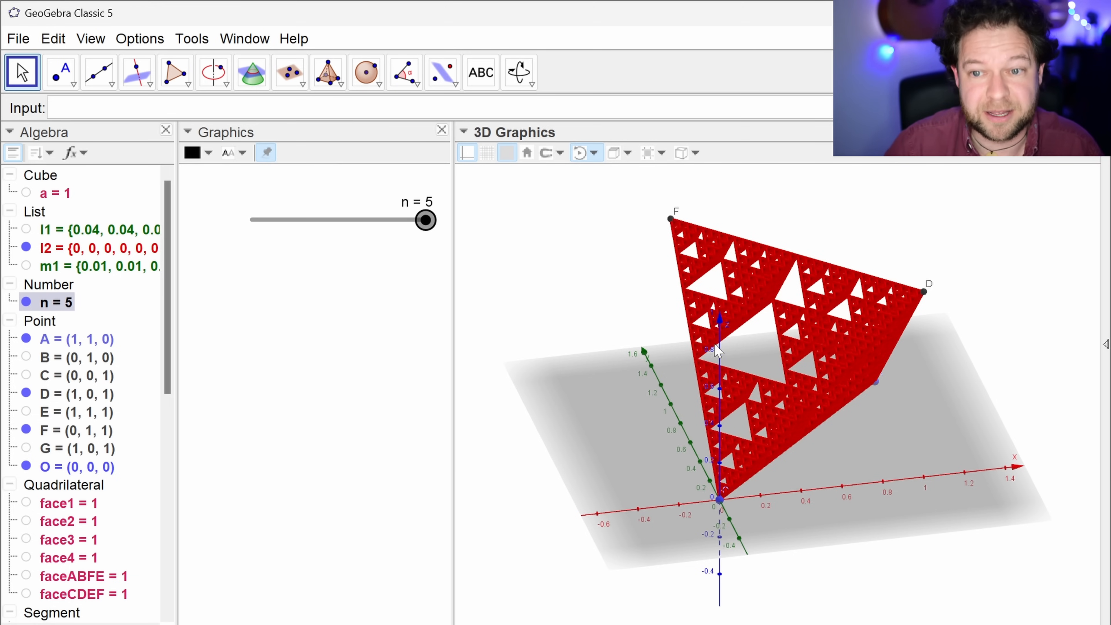
left_click_drag(758, 343, 725, 345)
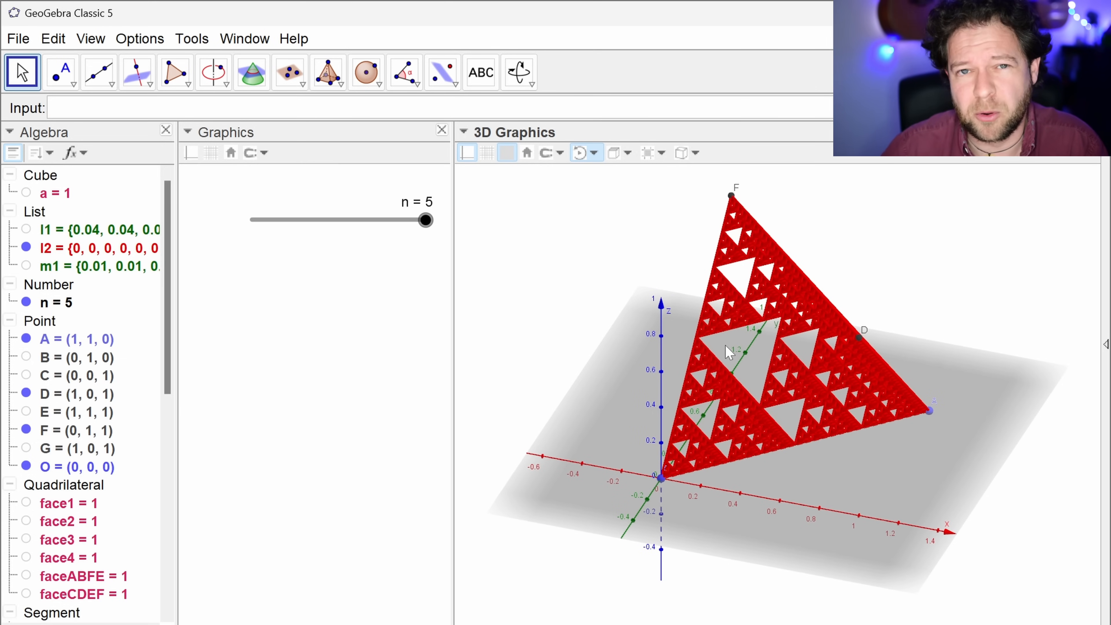
left_click_drag(615, 287, 666, 288)
Set the line thickness of list l2 to 0 so the fractal is drawn without edges.
right_click(93, 248)
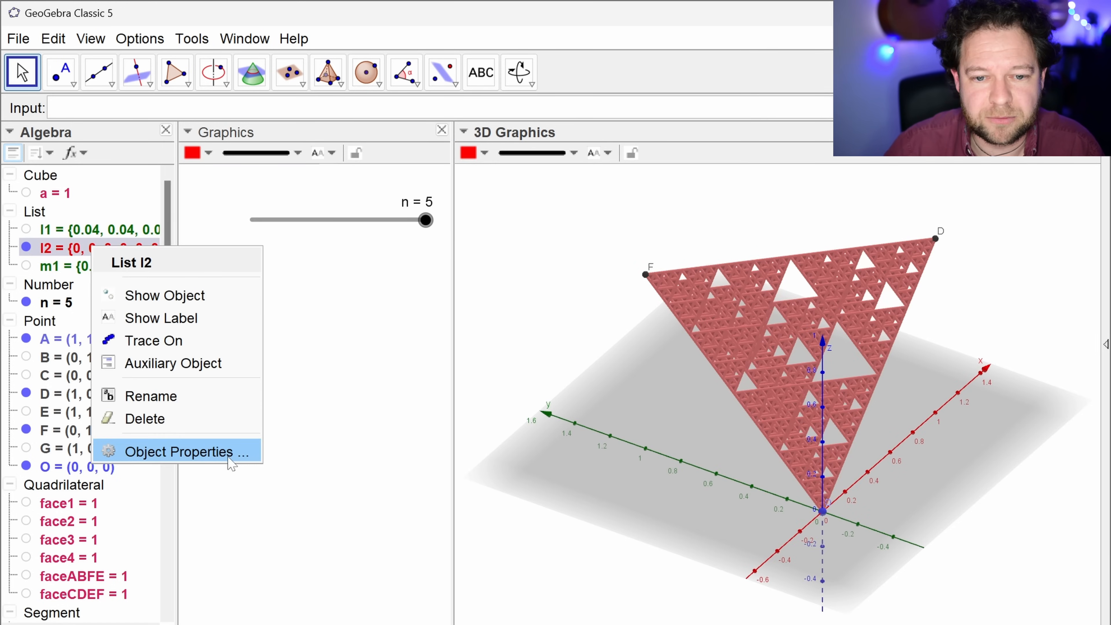
left_click(228, 458)
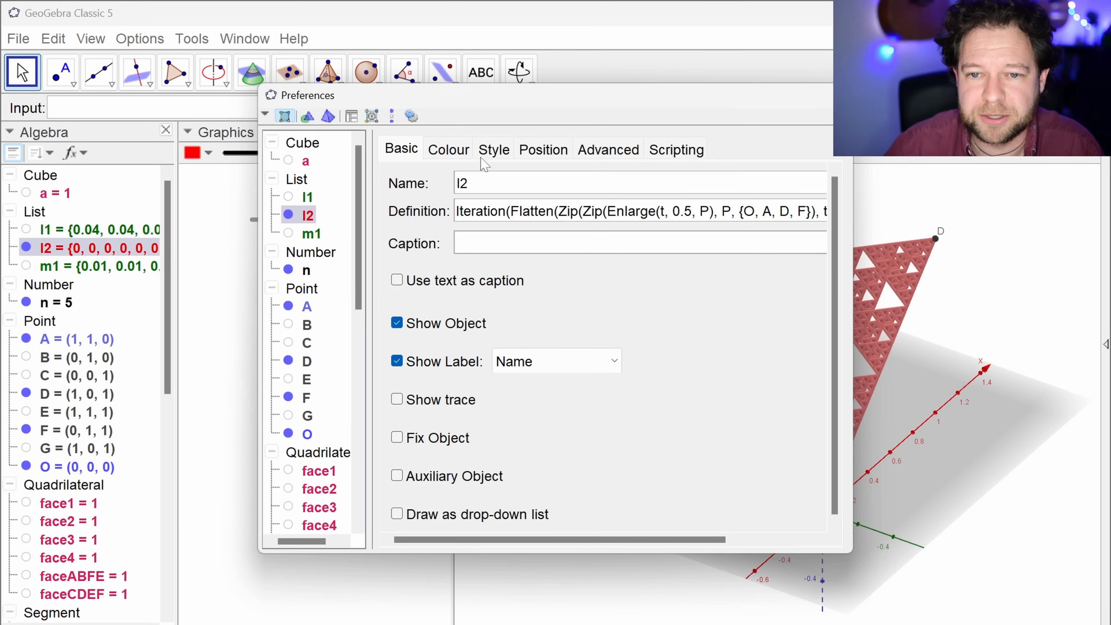
left_click(494, 150)
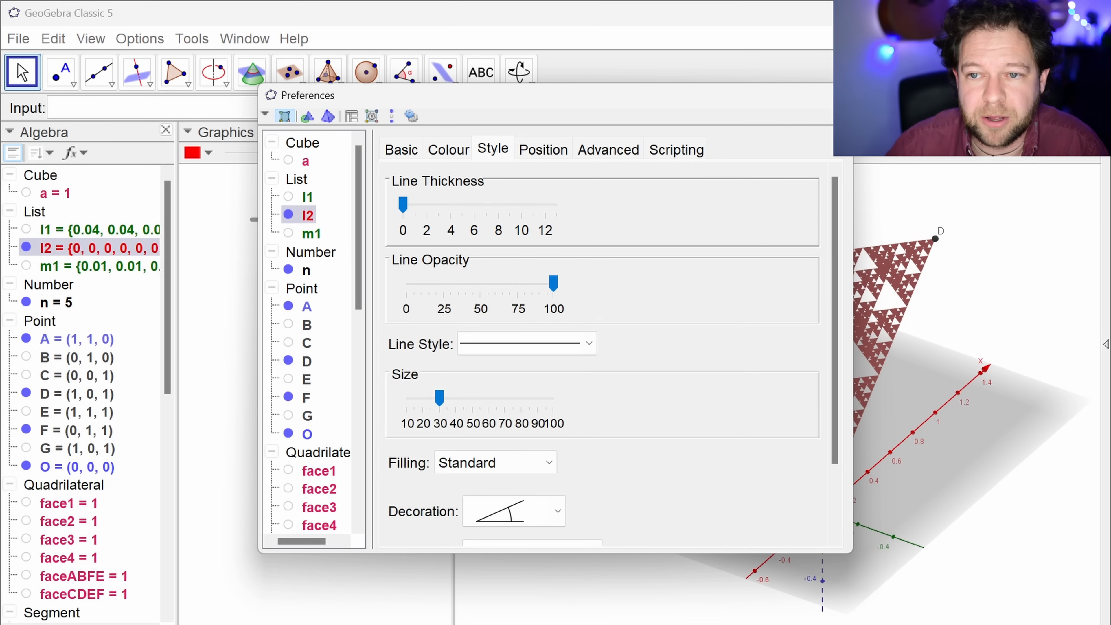
left_click(839, 95)
left_click_drag(1029, 291, 870, 264)
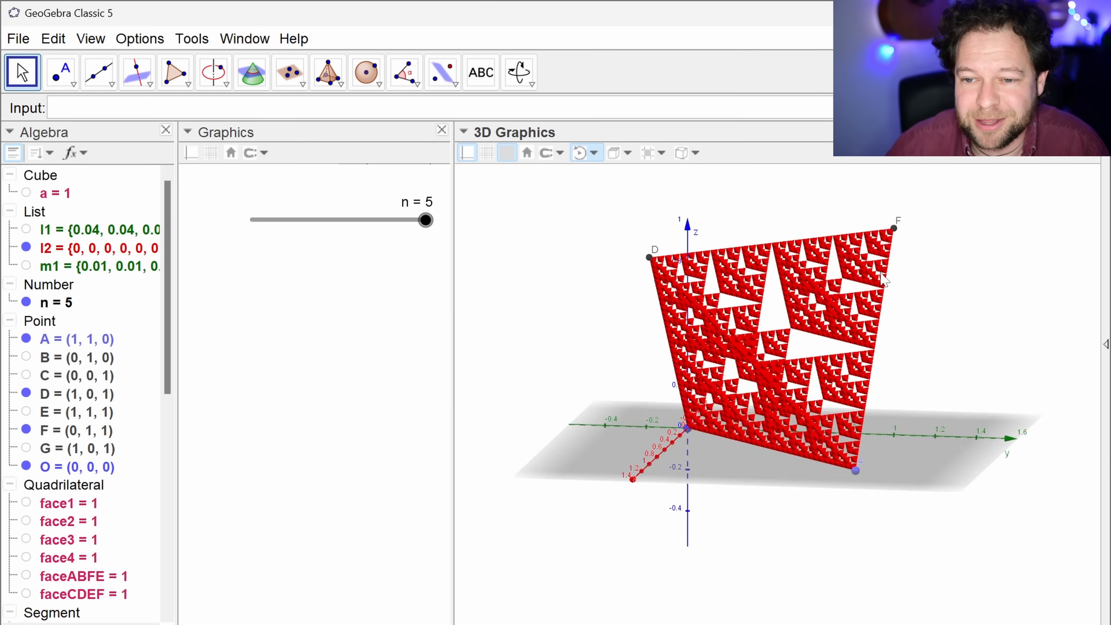
left_click_drag(875, 302, 966, 302)
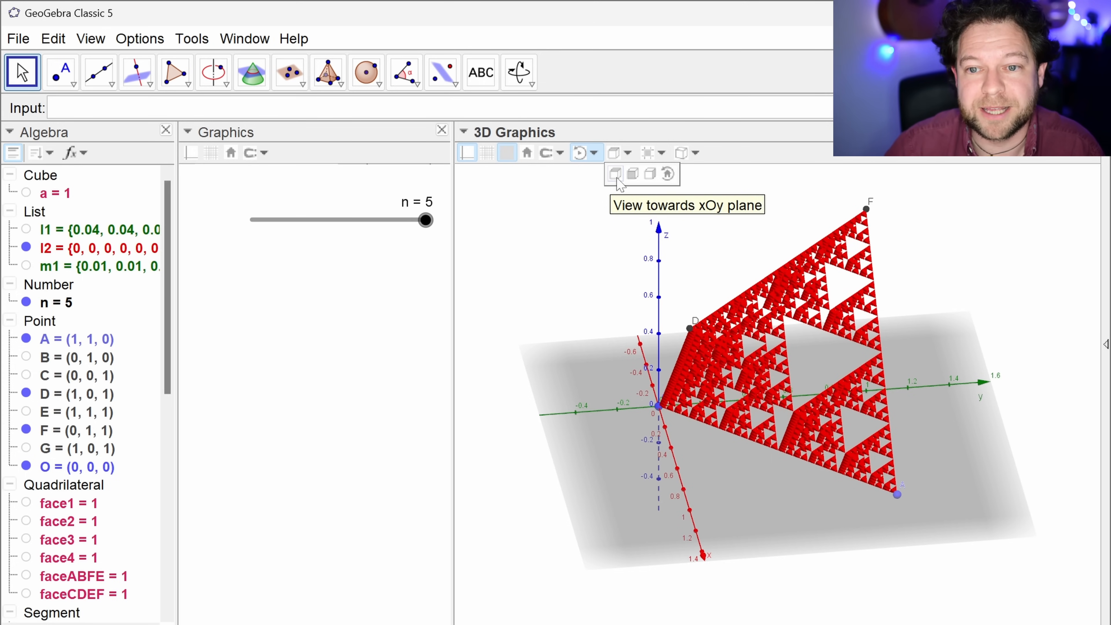
View the fractal towards the xOy and xOz planes, restore the default orientation, and set it rotating.
left_click(617, 176)
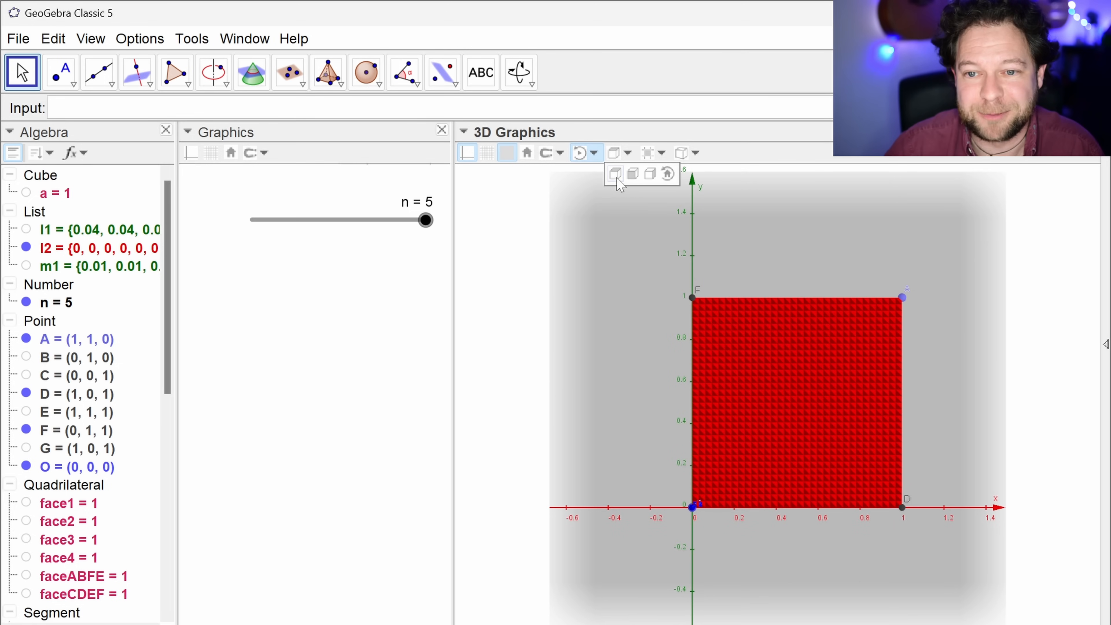
left_click(634, 174)
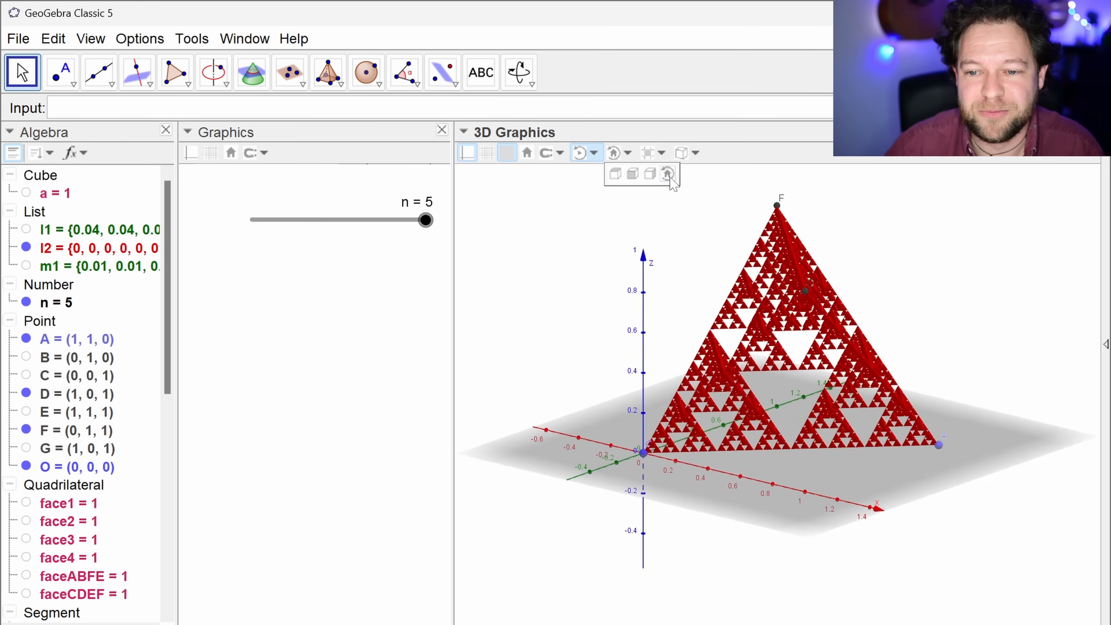
left_click_drag(899, 225, 875, 234)
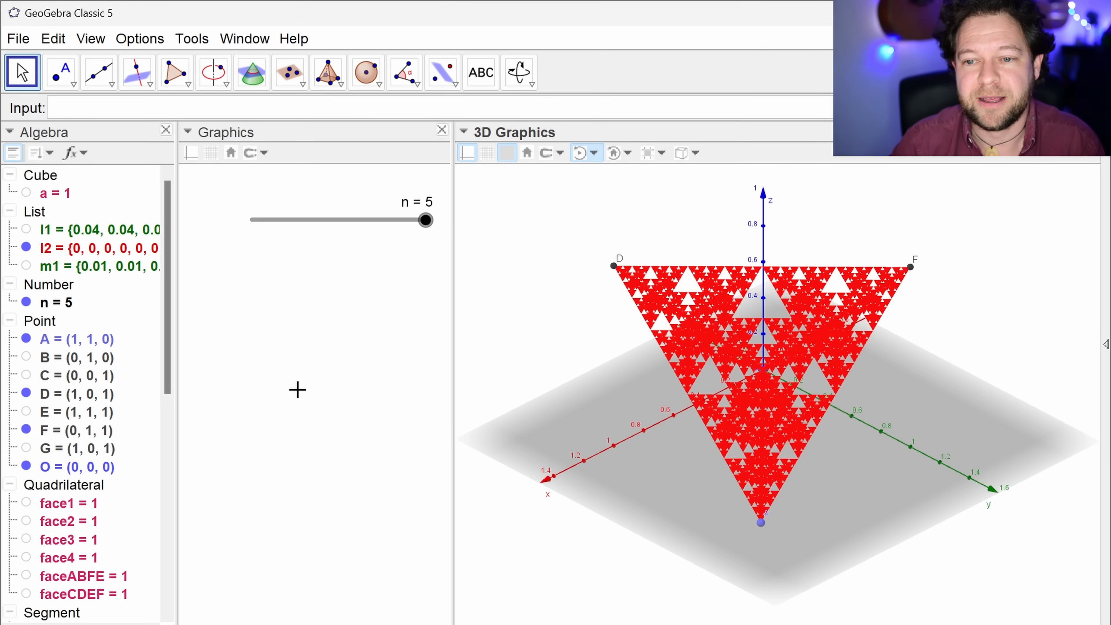
left_click_drag(564, 457, 832, 269)
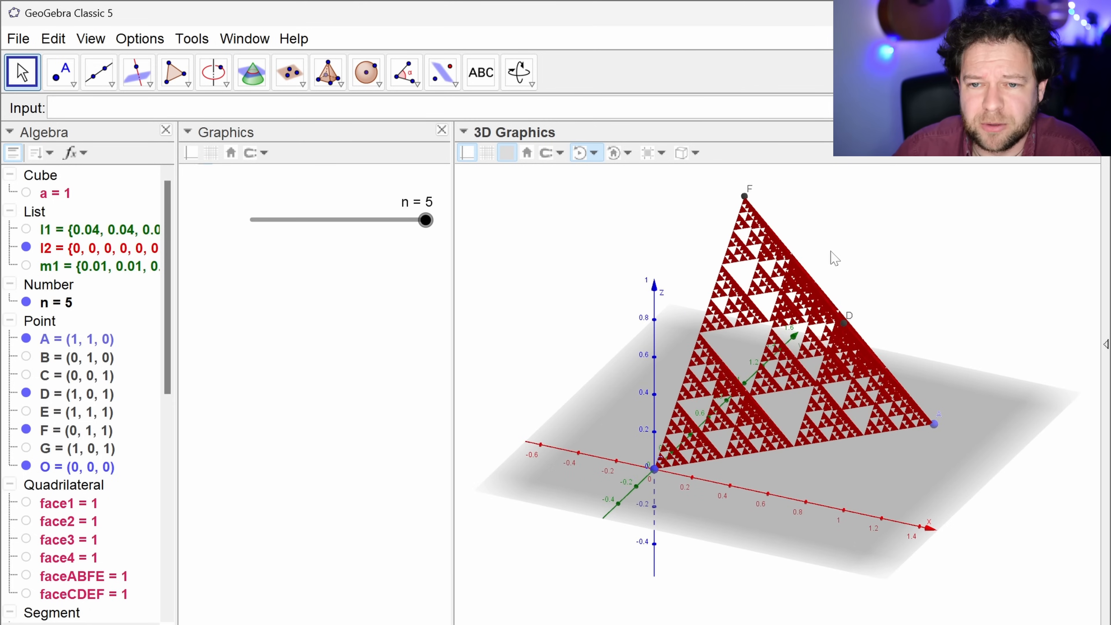
Compare the fractal's projections onto the xOy, xOz and yOz planes, returning to an oblique rotating view.
left_click(616, 174)
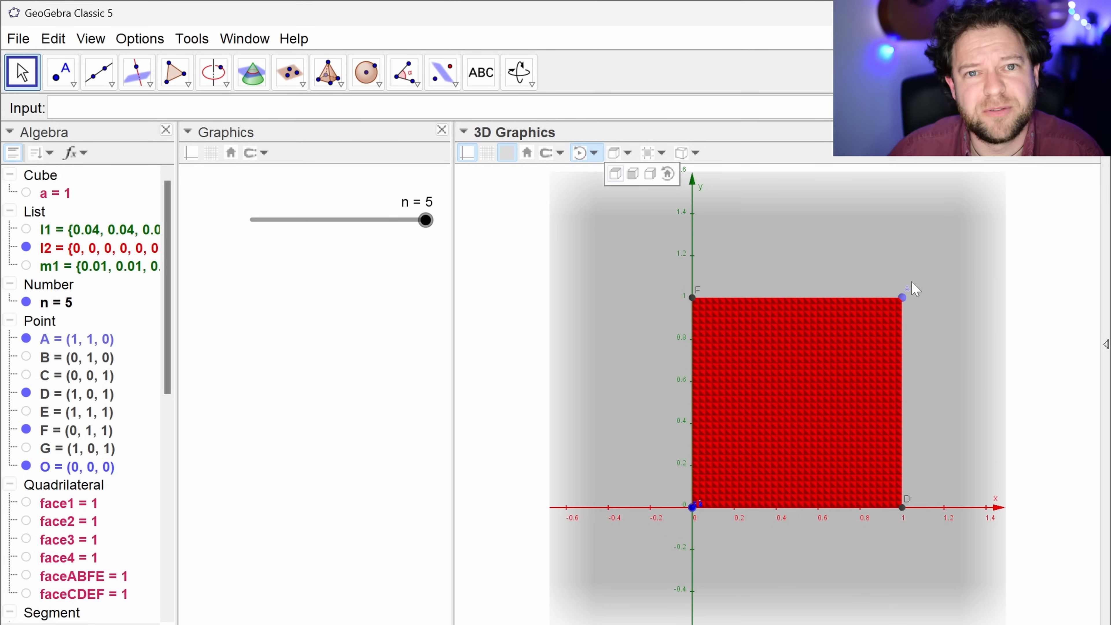
left_click_drag(959, 401, 931, 349)
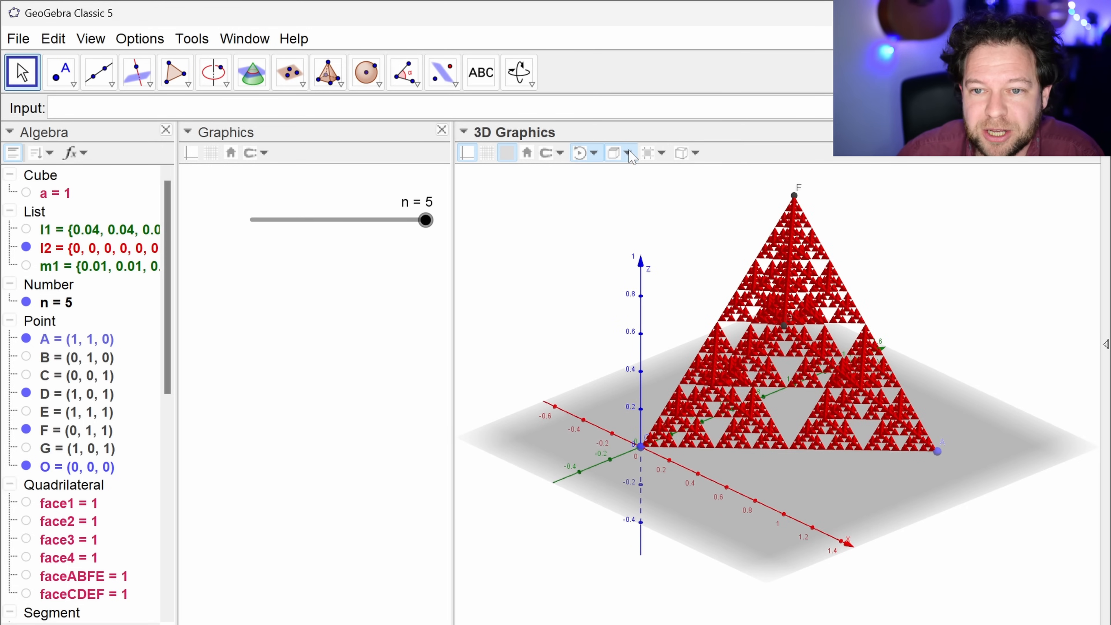
left_click(632, 174)
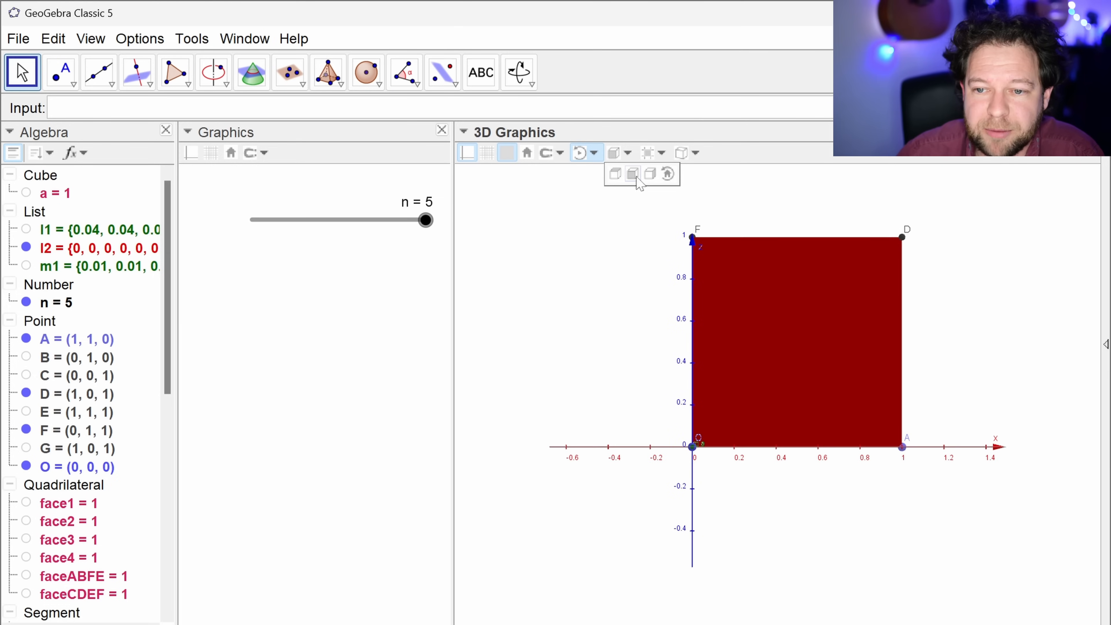
left_click(651, 175)
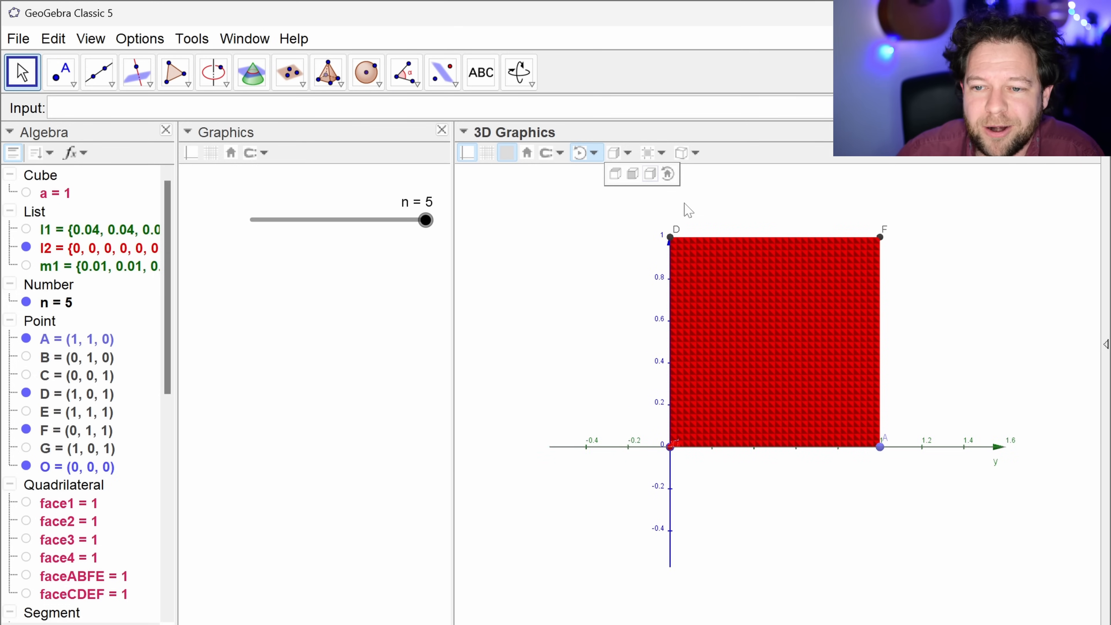
left_click(615, 174)
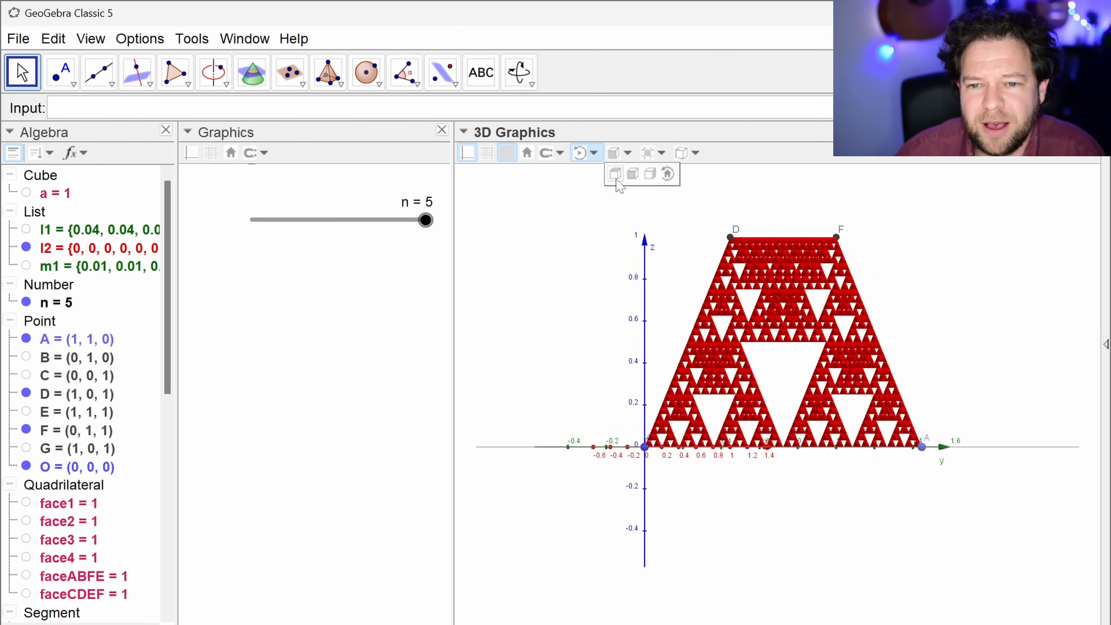
left_click_drag(957, 296, 897, 249)
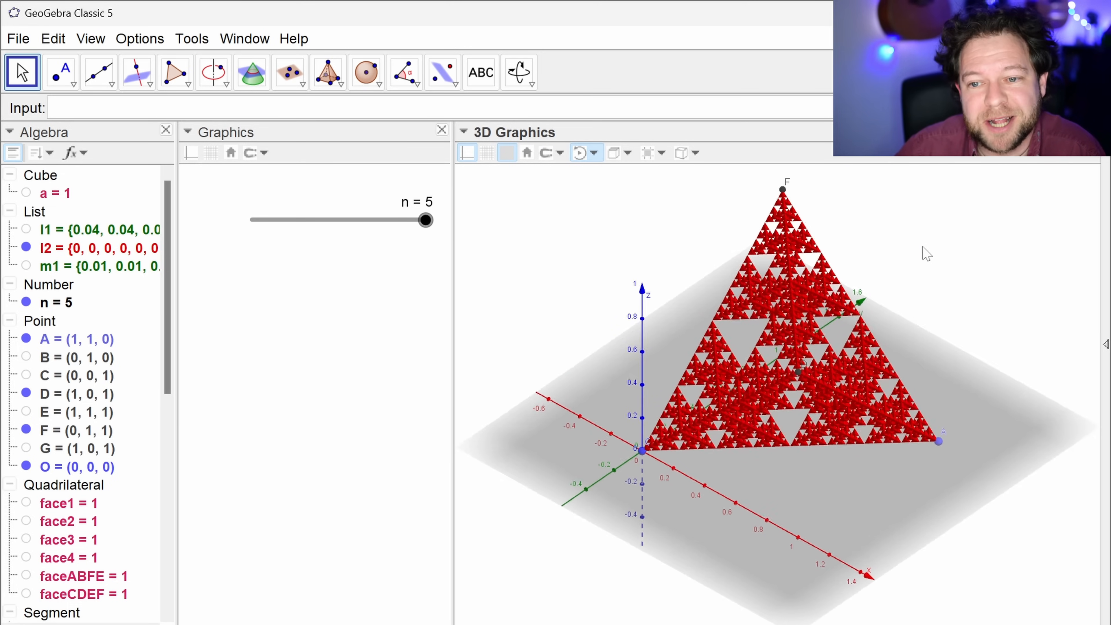
Cycle the 3D view through the xOy, xOz and yOz plane directions again and resume its rotation.
left_click(622, 159)
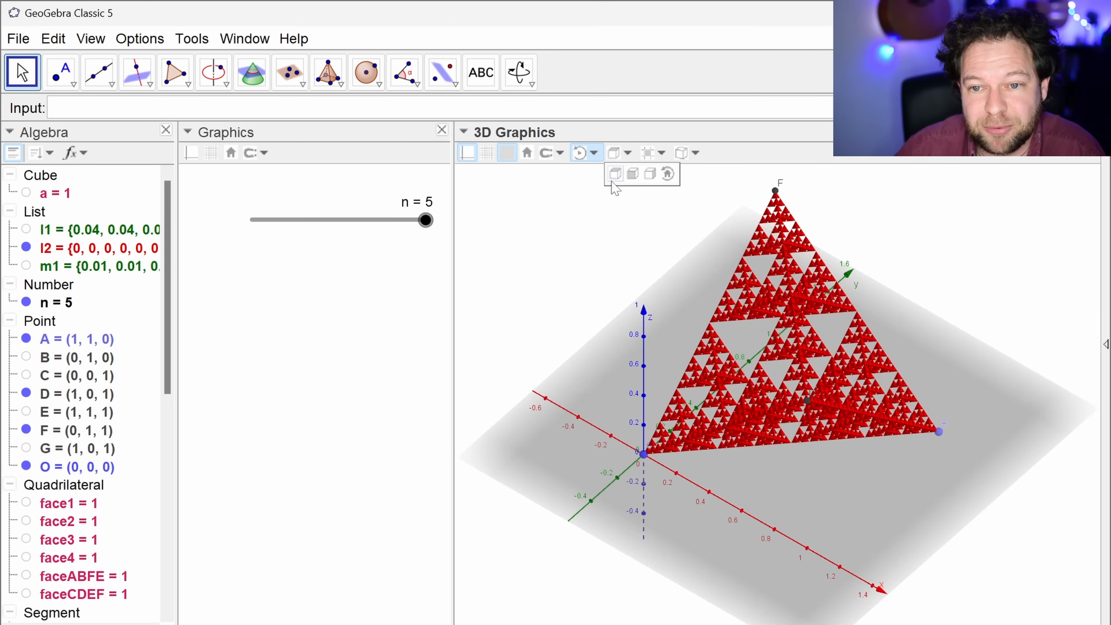
left_click(616, 173)
left_click(633, 175)
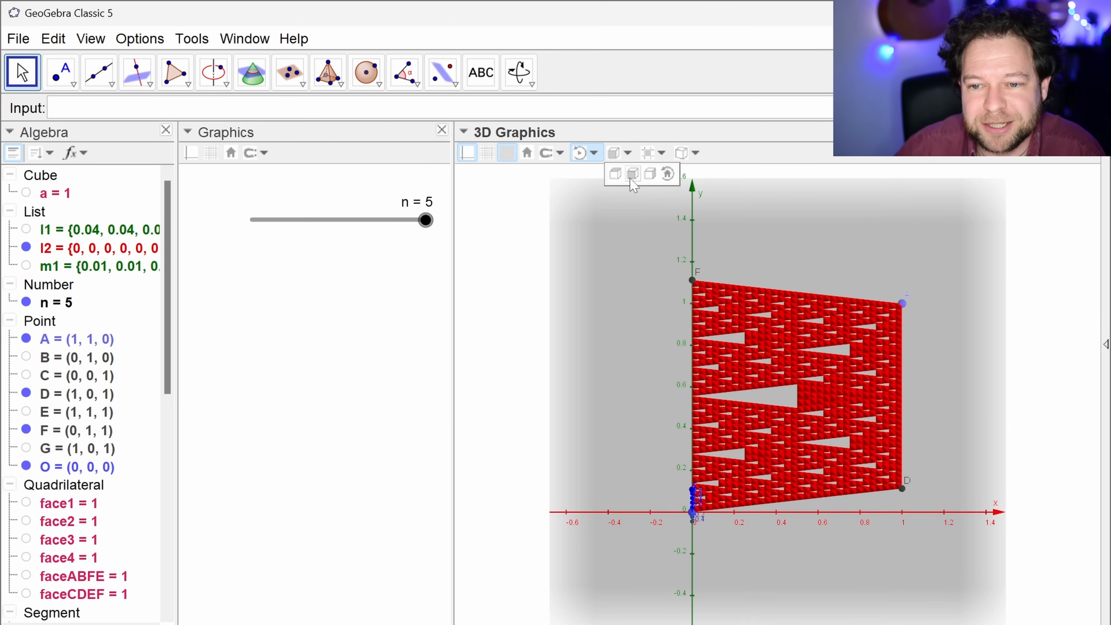
left_click(651, 175)
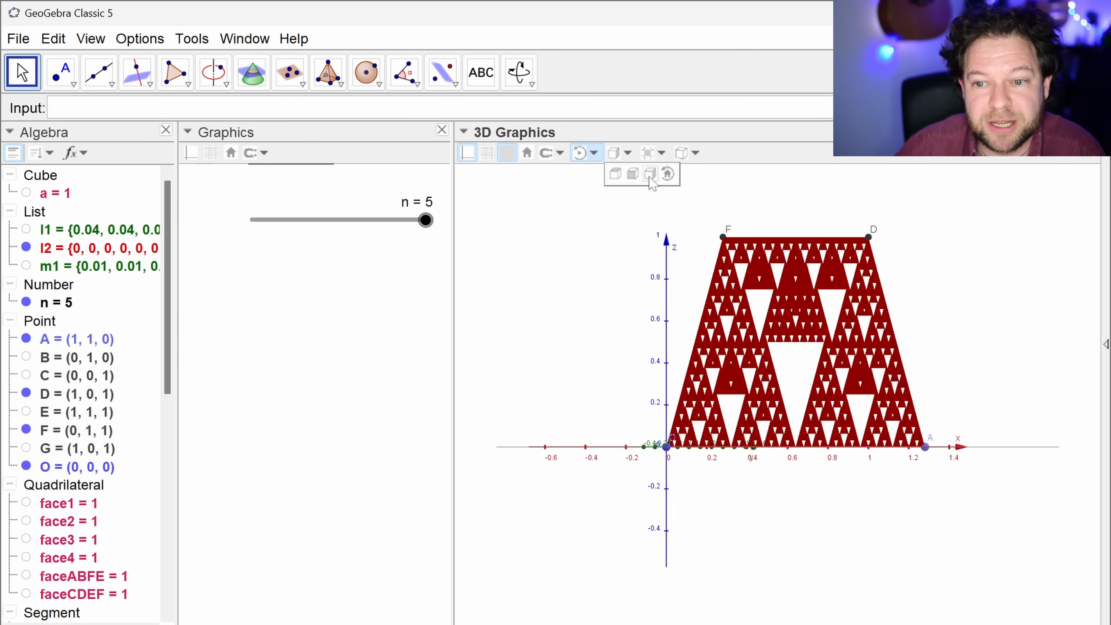
left_click_drag(939, 340, 786, 360)
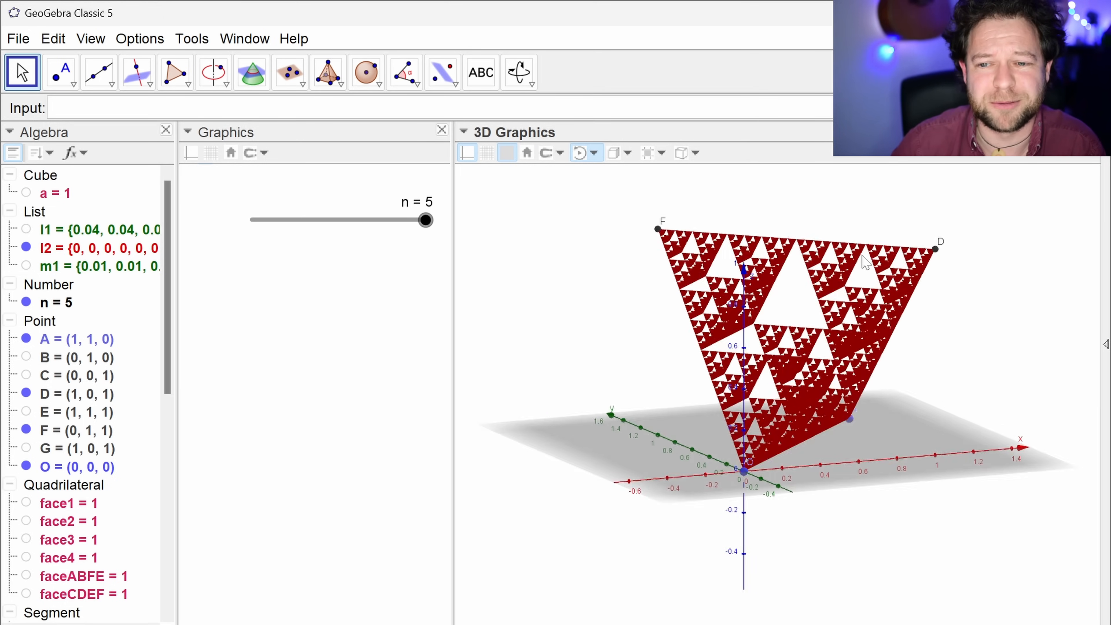
Spin the 3D view to examine the tetrahedron fractal from another side.
right_click_drag(848, 251, 905, 276)
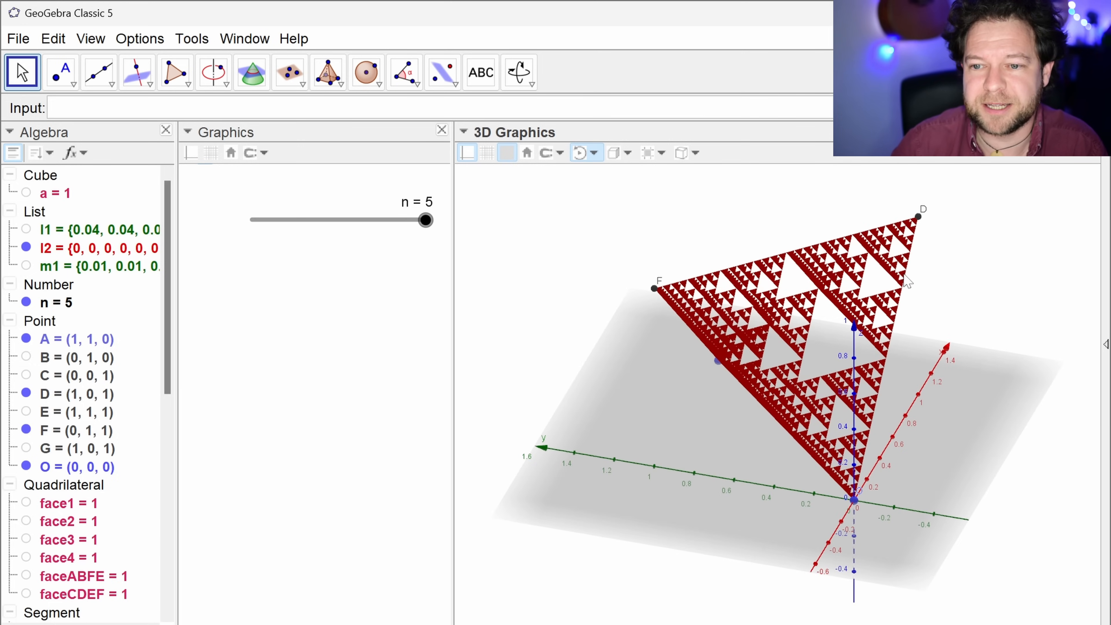
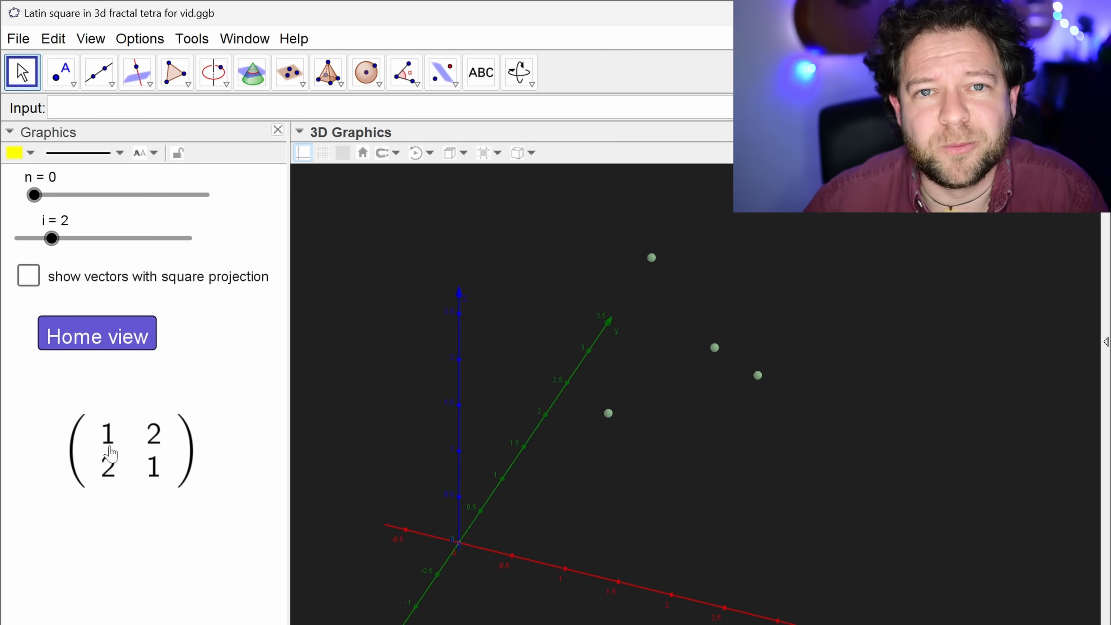
Orbit the four points of the 2×2 Latin square matrix to compare their positions from above and obliquely.
left_click_drag(653, 451, 763, 481)
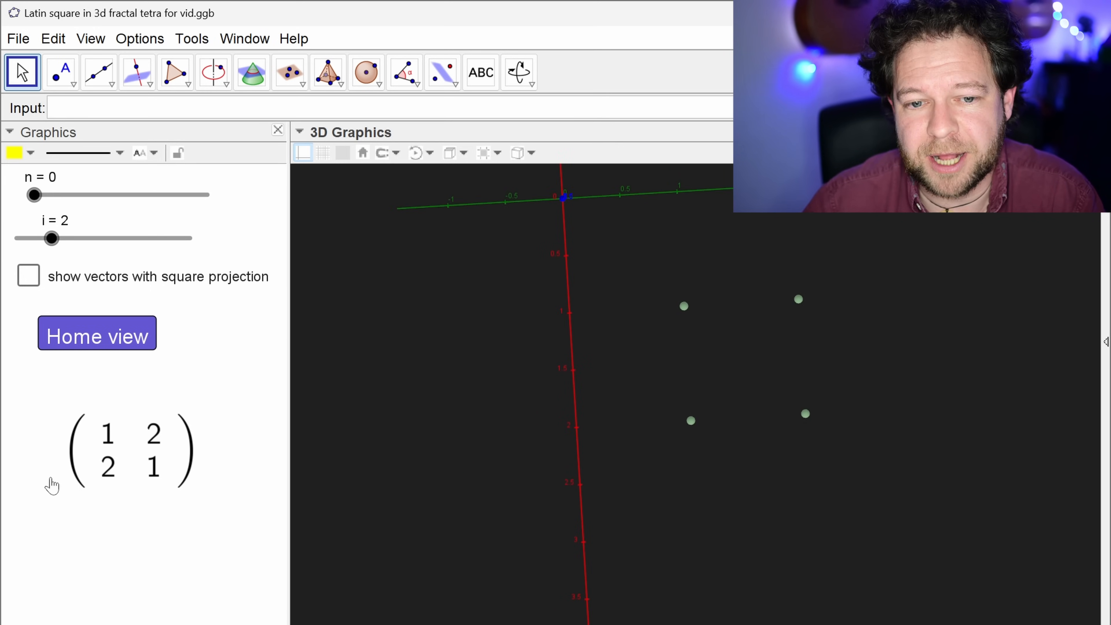
mouse_move(687, 381)
left_mouse_down()
mouse_move(732, 330)
mouse_move(690, 375)
left_mouse_up()
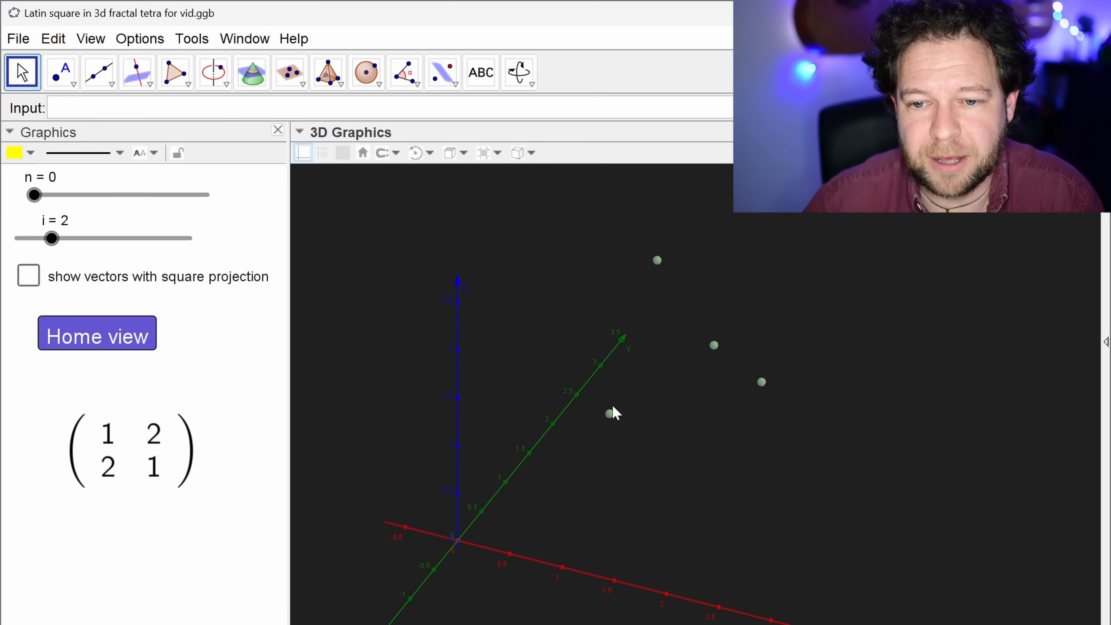
left_click_drag(772, 311, 805, 325)
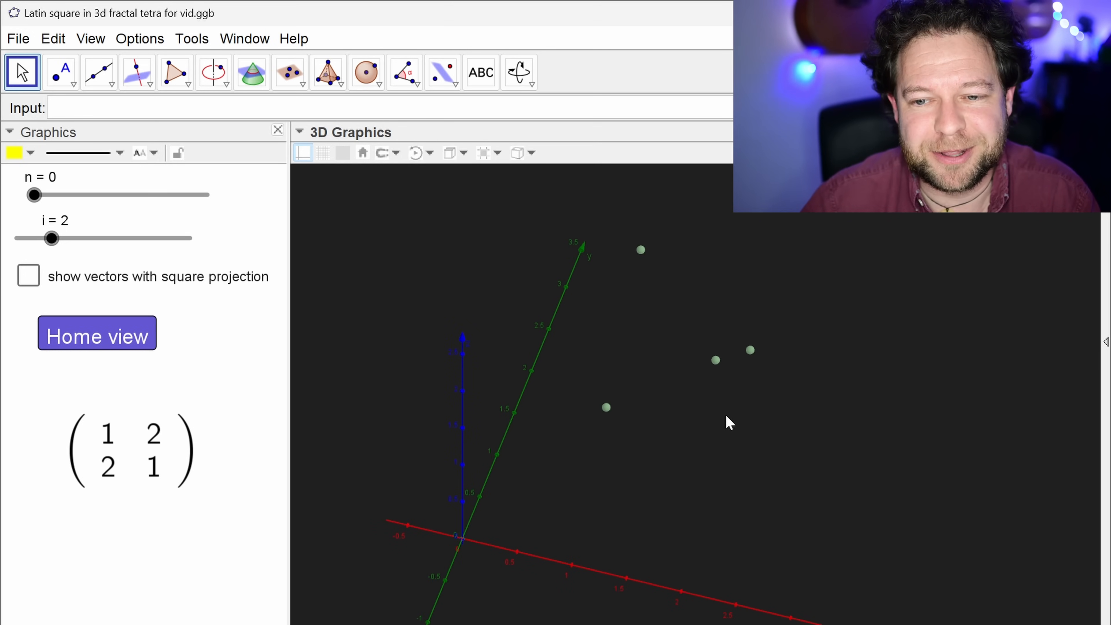
left_click_drag(734, 407, 747, 427)
View the four Latin square points towards the xOy, xOz and yOz planes, and return to an oblique view.
left_click(463, 154)
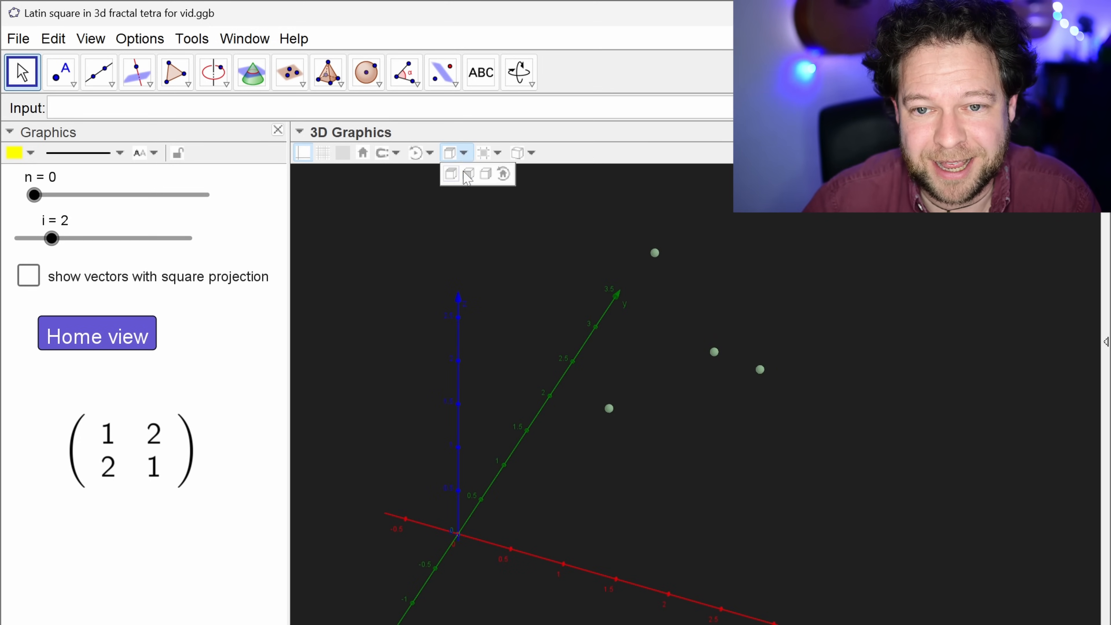
left_click(452, 175)
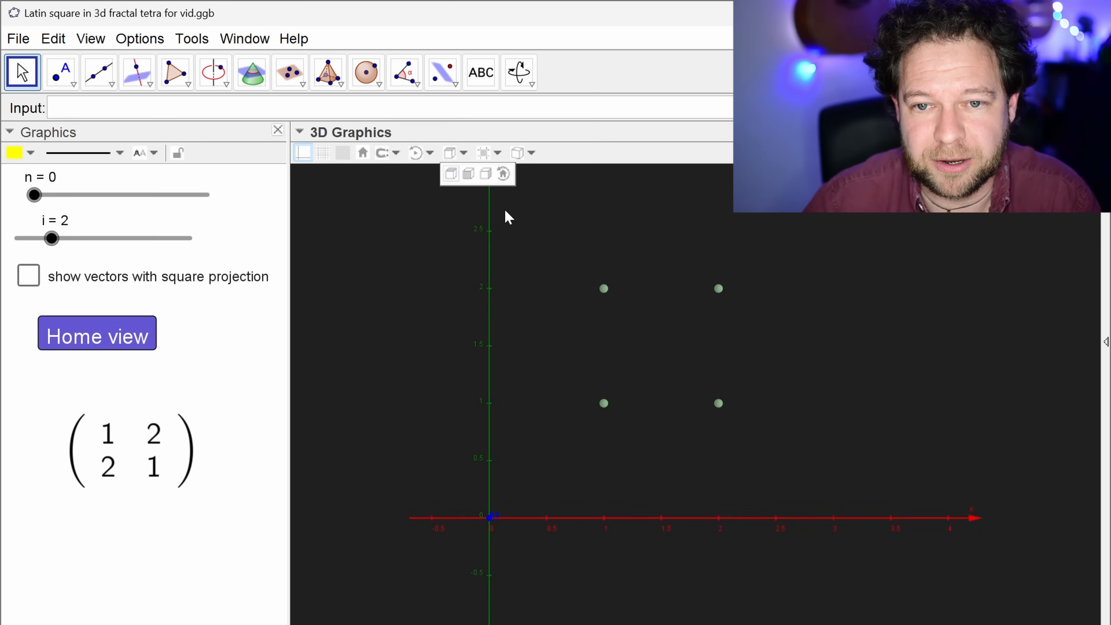
left_click(469, 175)
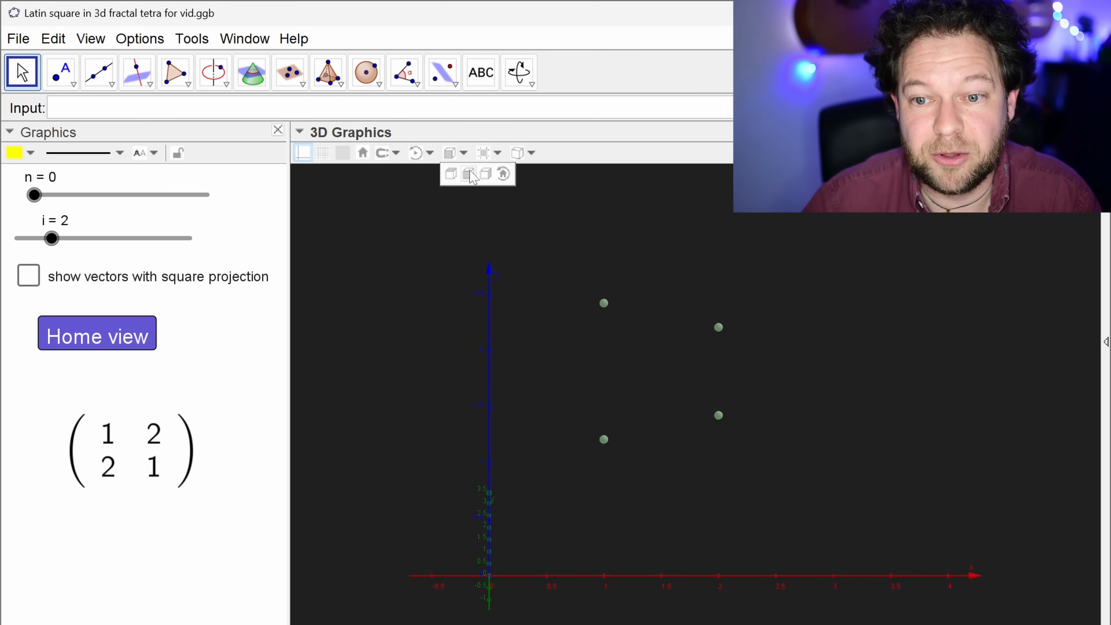
left_click(487, 177)
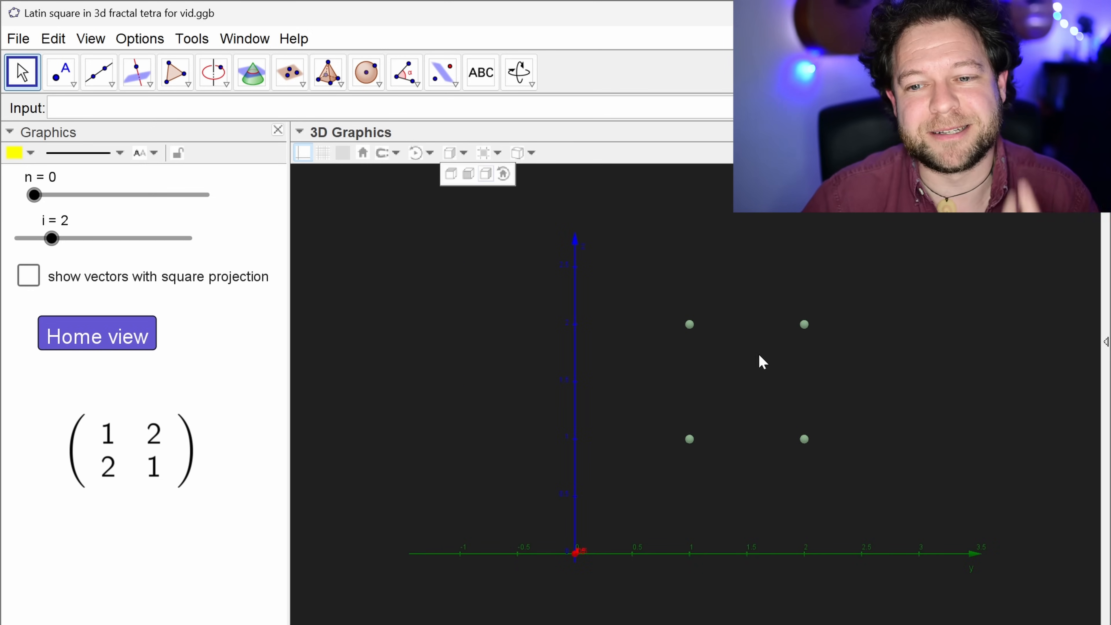
left_click_drag(715, 264, 780, 300)
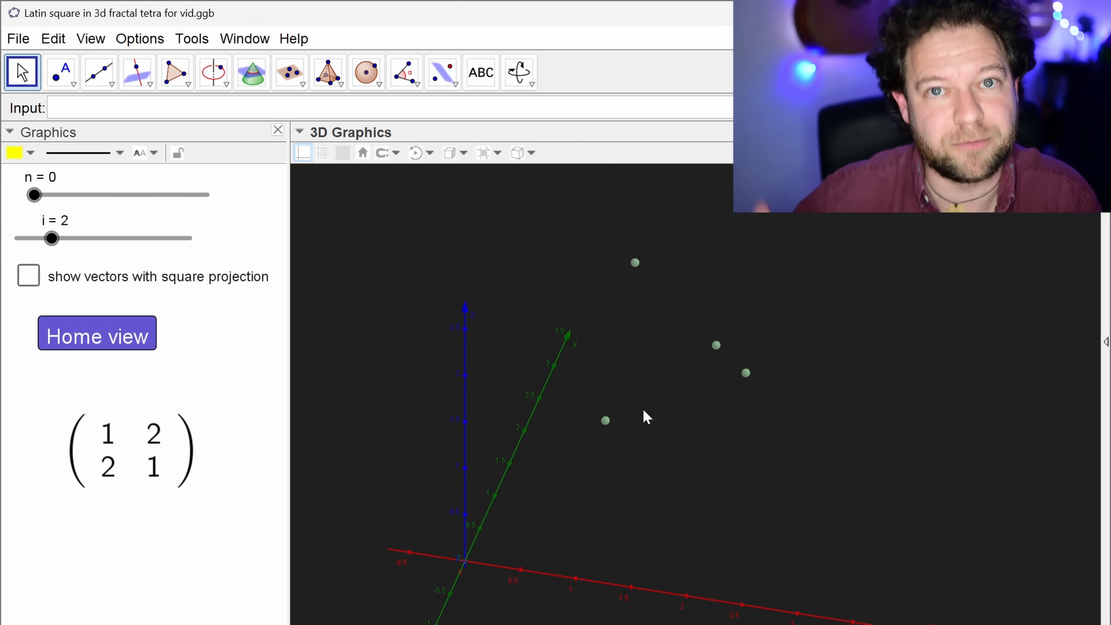
left_click_drag(766, 364, 801, 295)
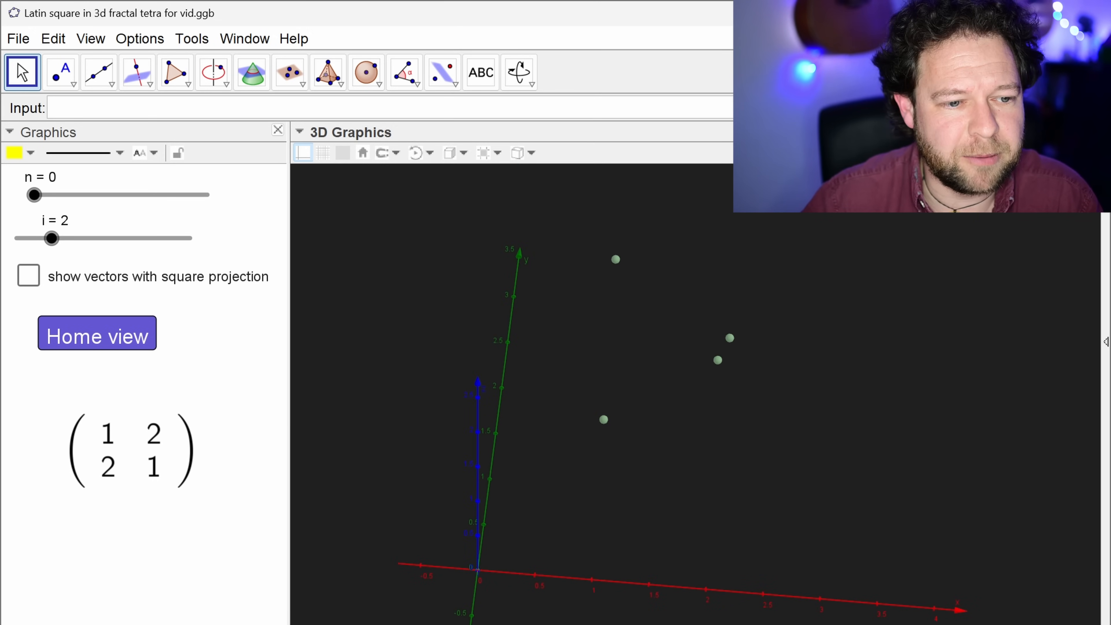
left_click_drag(820, 397, 795, 385)
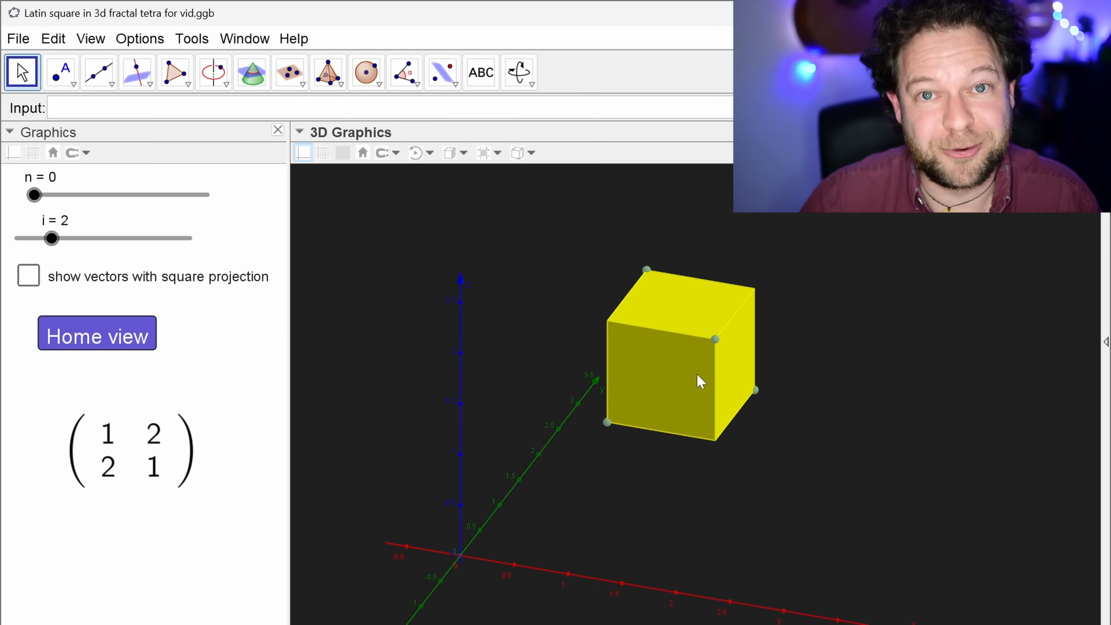
Set slider n to 1 for the 2×2 Latin square and orbit the smaller cubes.
left_click(33, 196)
key("Right")
left_click_drag(810, 284, 801, 313)
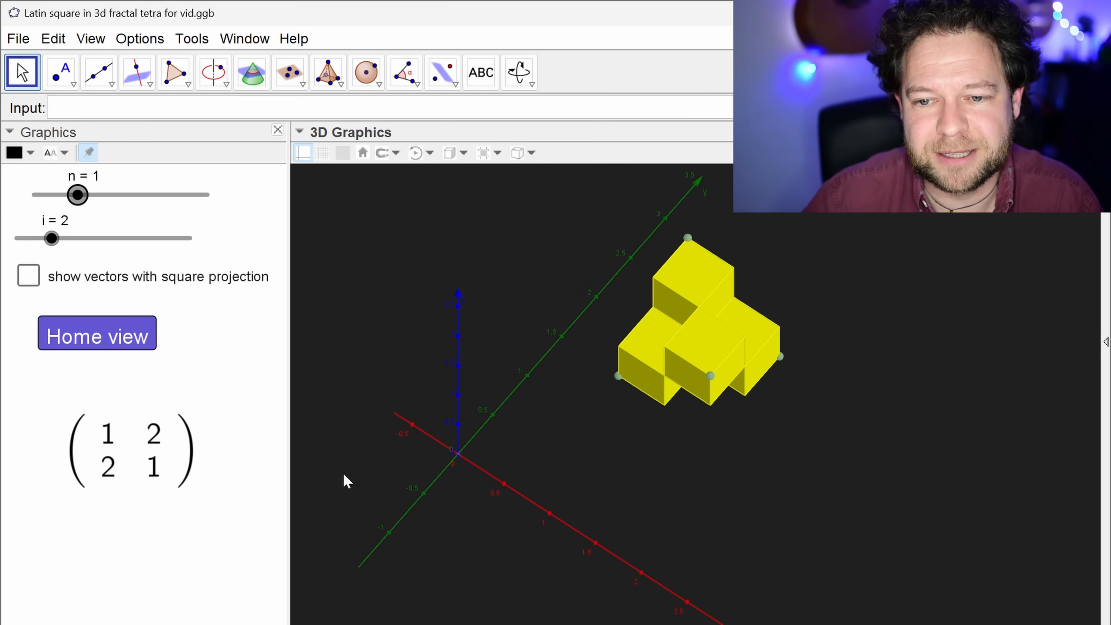
left_click_drag(908, 463, 898, 430)
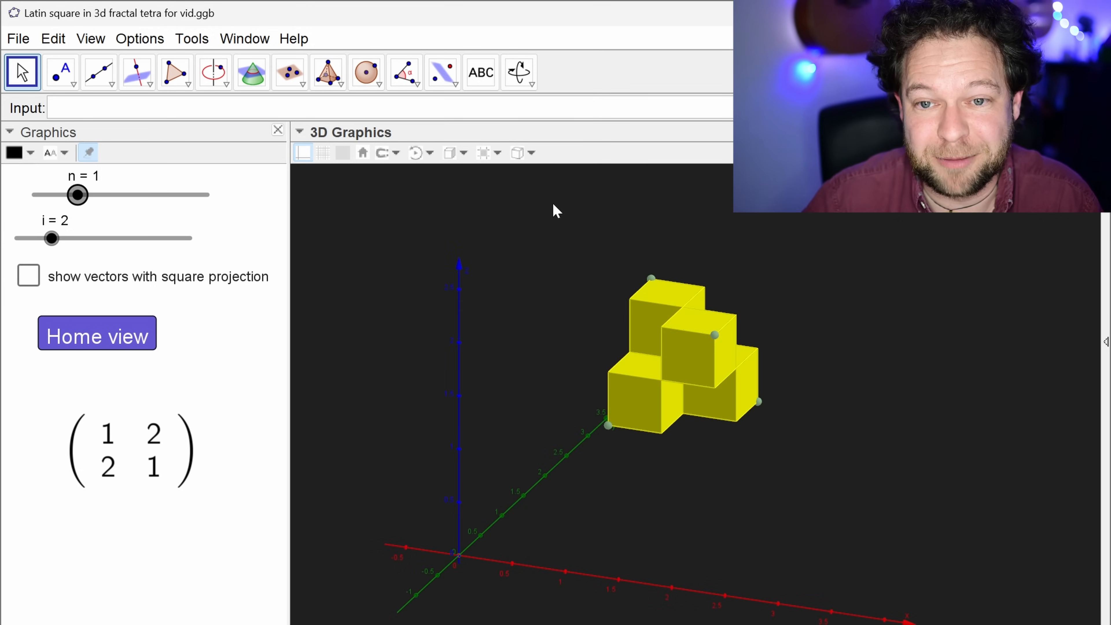
View the n = 1 cubes towards the xOy, xOz and yOz planes, and return to an oblique view.
left_click(459, 150)
left_click(453, 176)
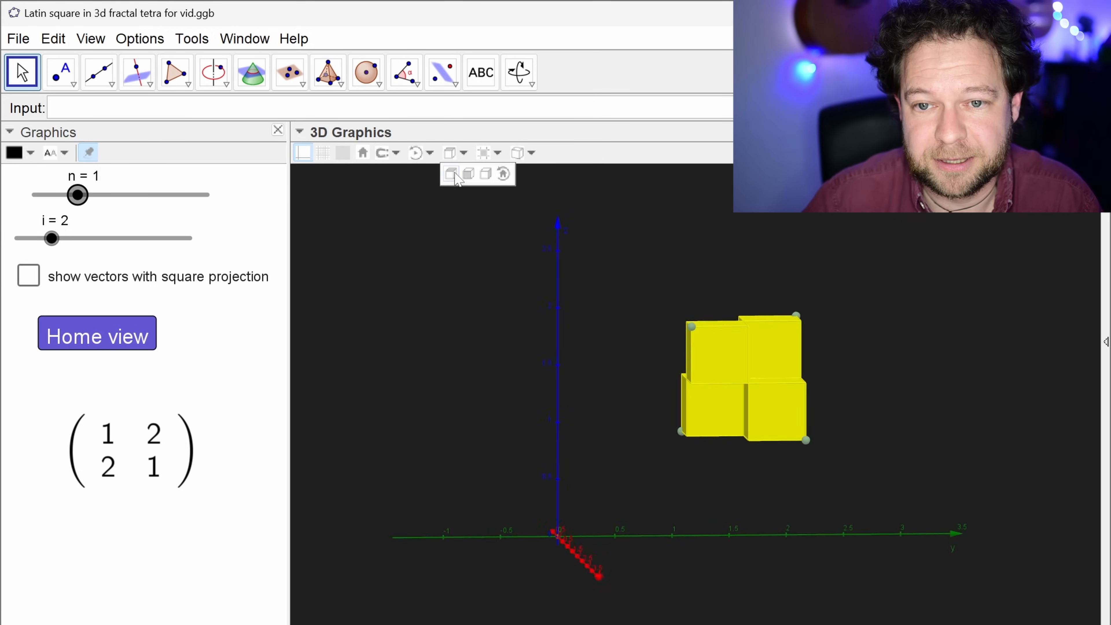
left_click(468, 174)
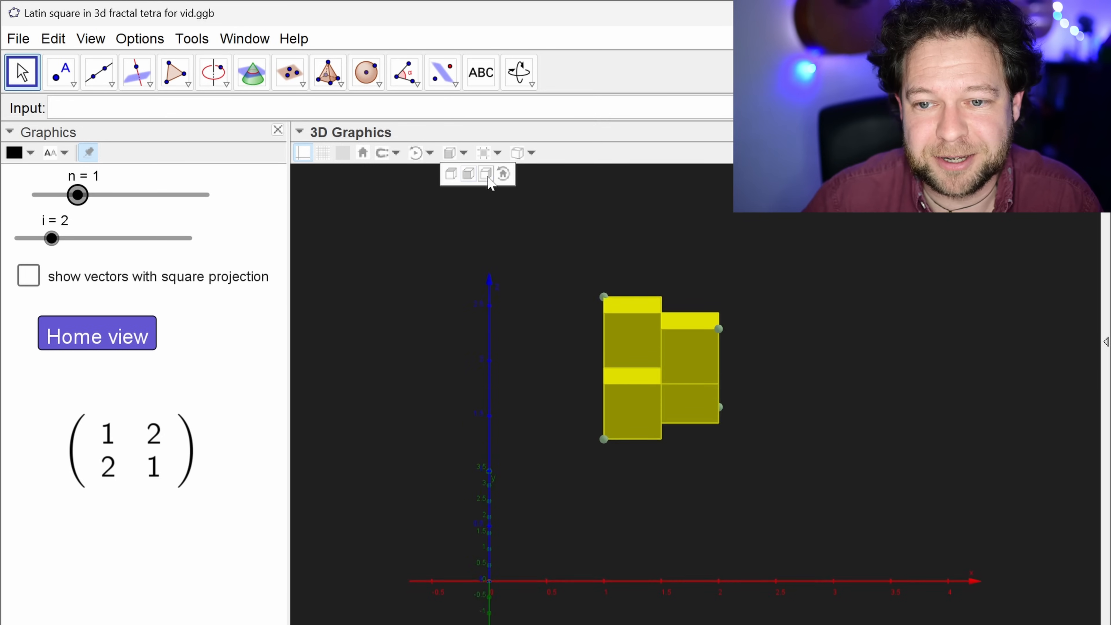
left_click(487, 175)
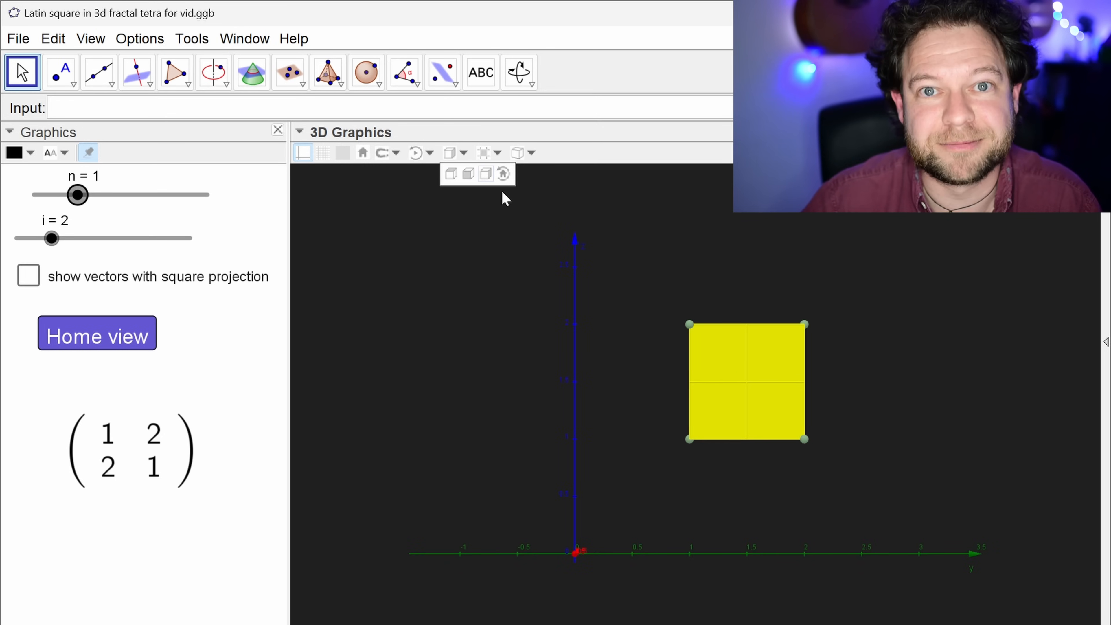
right_click_drag(723, 264, 784, 291)
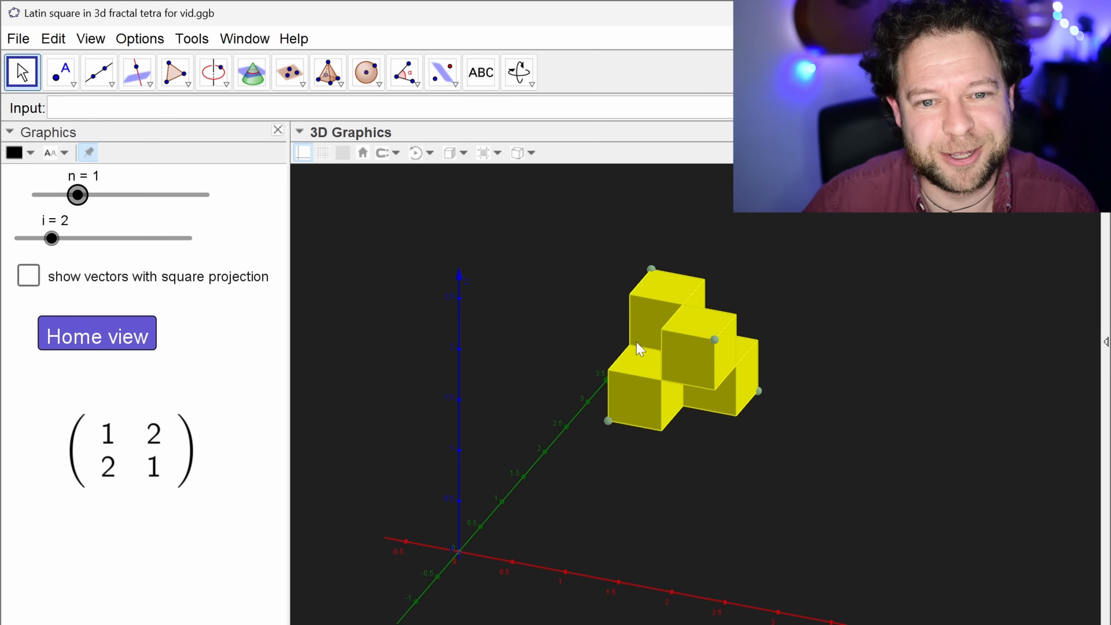
Set slider n to 2 for the 2×2 Latin square fractal and orbit the result.
left_click(77, 194)
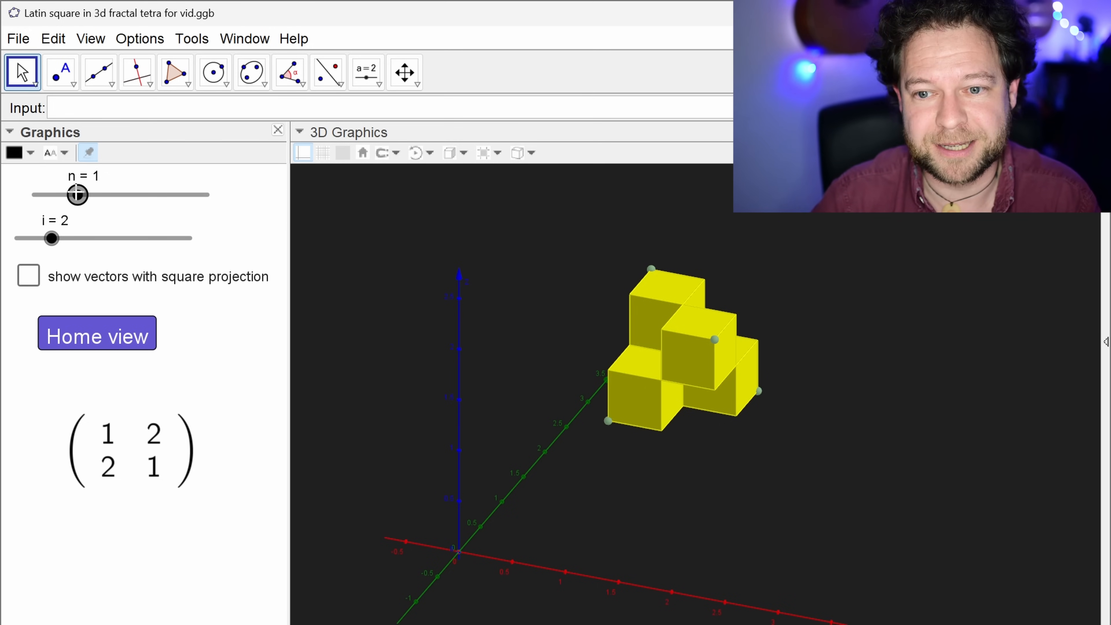
key("Right")
mouse_move(694, 445)
left_mouse_down()
mouse_move(712, 454)
mouse_move(752, 439)
mouse_move(638, 442)
mouse_move(675, 461)
mouse_move(771, 464)
mouse_move(745, 448)
mouse_move(727, 450)
mouse_move(733, 466)
mouse_move(682, 439)
mouse_move(732, 445)
mouse_move(716, 445)
left_mouse_up()
Raise slider n by two more iterations and orbit the finer tetrahedron fractal.
left_click(126, 200)
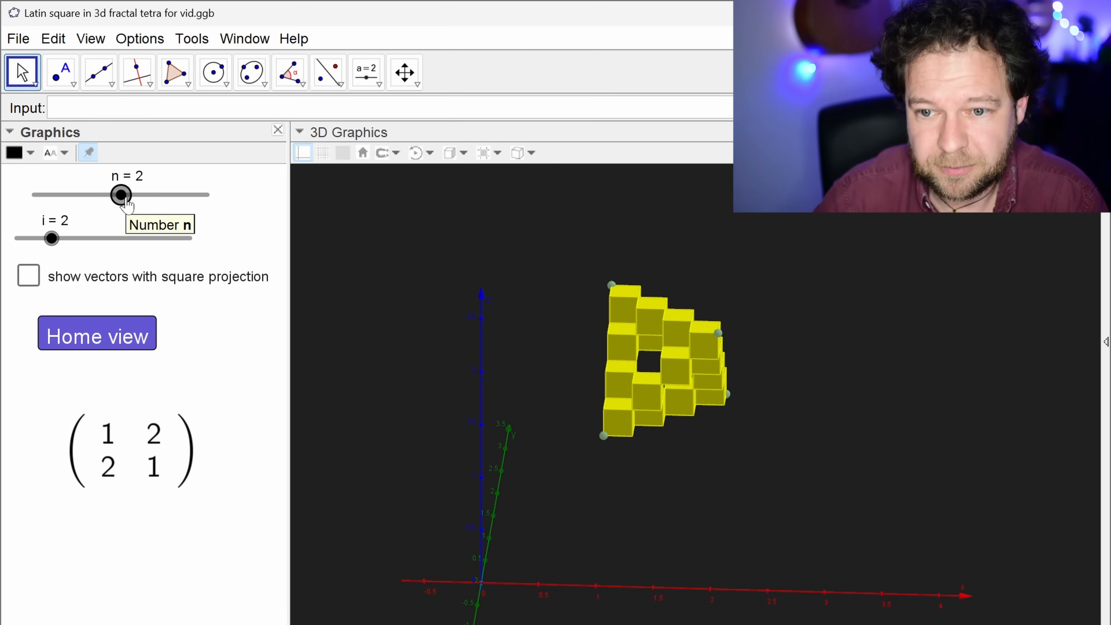
key("Right")
key("Right")
left_click_drag(691, 489, 710, 508)
mouse_move(778, 472)
left_mouse_down()
mouse_move(747, 469)
mouse_move(783, 458)
left_mouse_up()
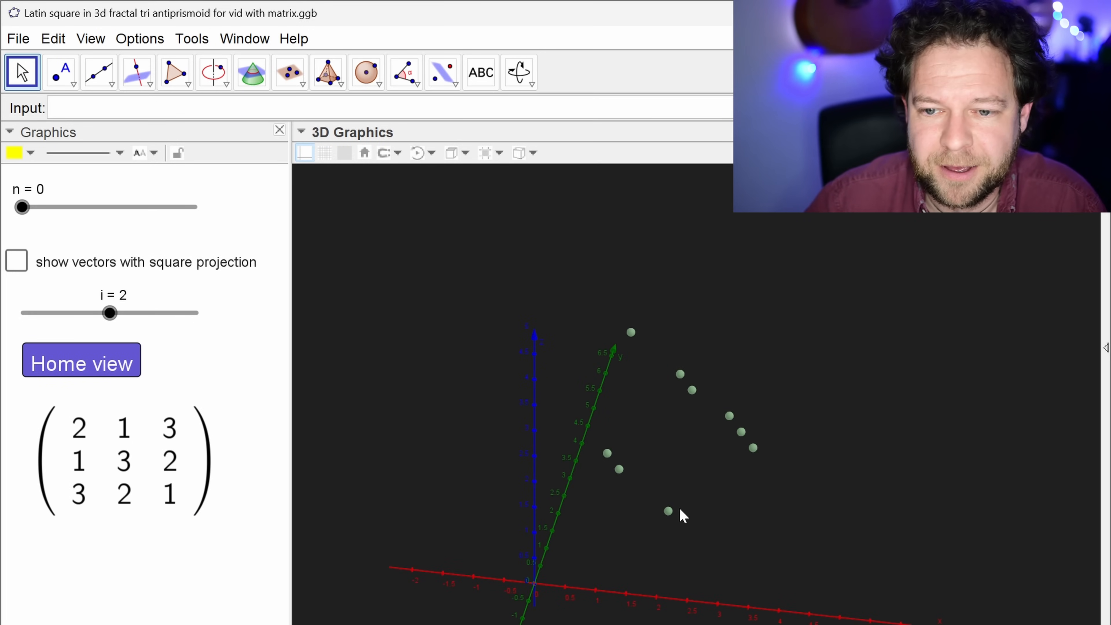
Orbit the 3×3 Latin square points and their enclosing cube in the tri antiprismoid file.
left_click_drag(419, 501, 668, 508)
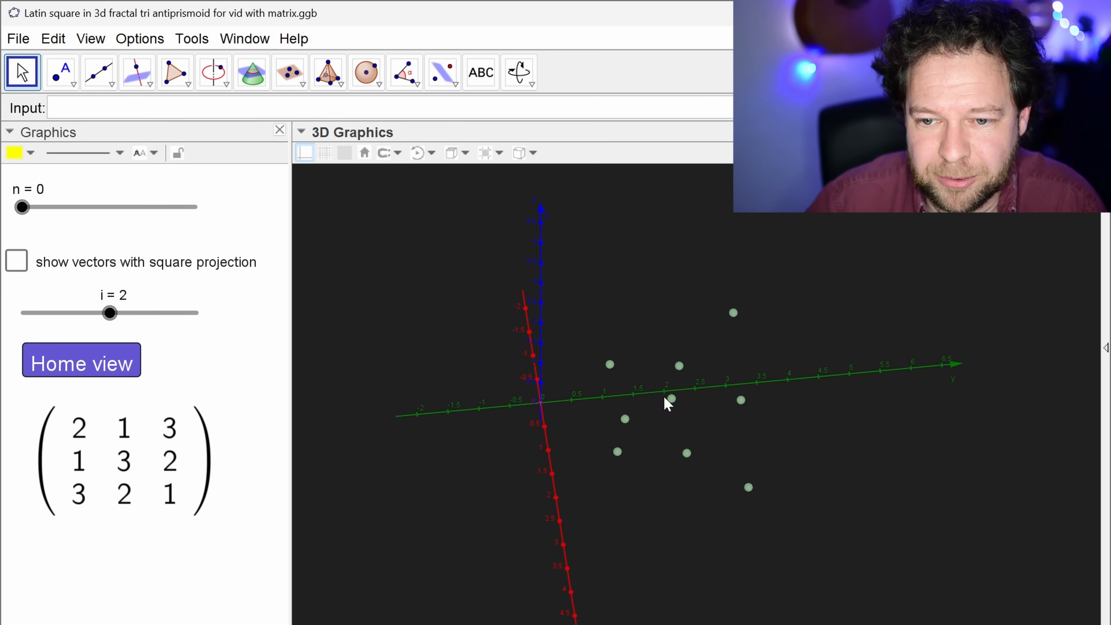
left_click_drag(748, 297, 803, 400)
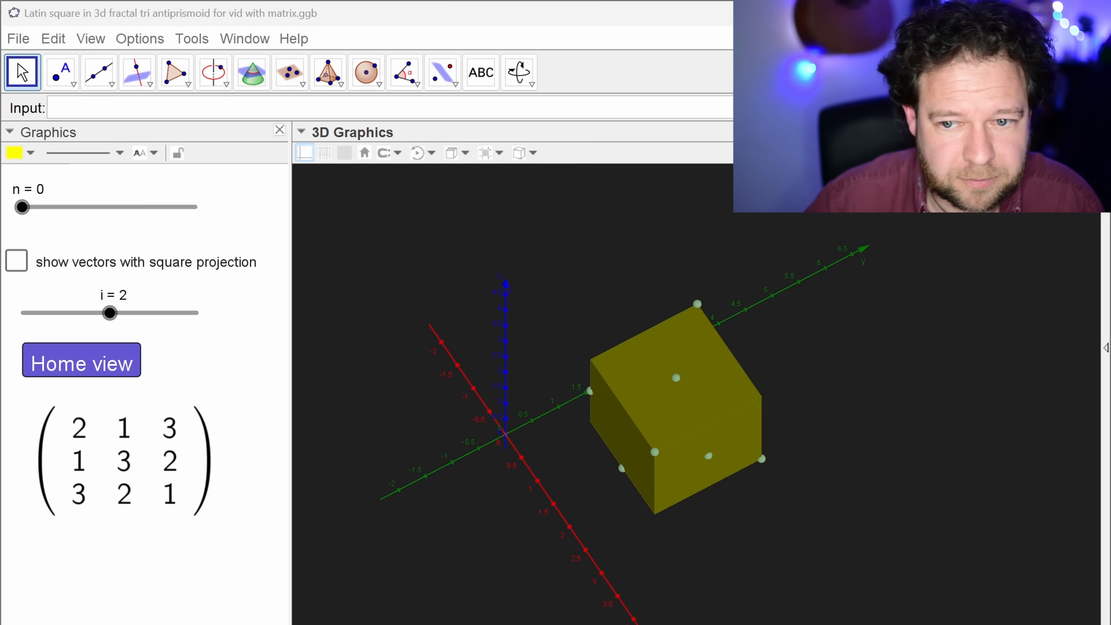
mouse_move(776, 512)
left_mouse_down()
mouse_move(785, 501)
mouse_move(744, 516)
mouse_move(801, 522)
mouse_move(770, 519)
left_mouse_up()
Set slider n to 1 for the 3×3 Latin square and orbit the resulting cubes.
left_click(21, 209)
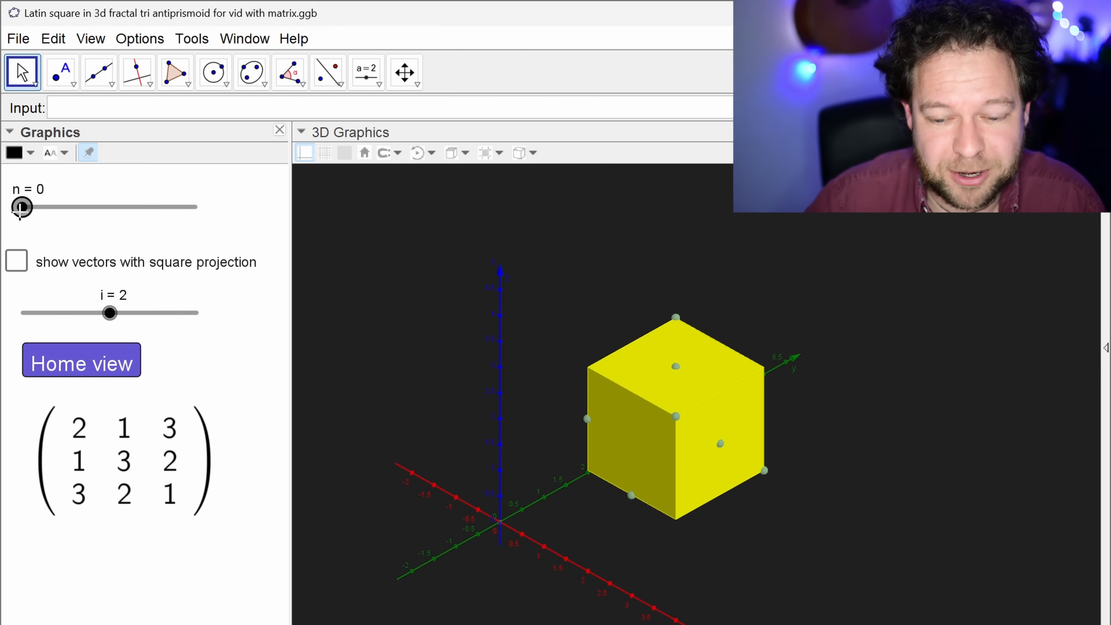
key("Right")
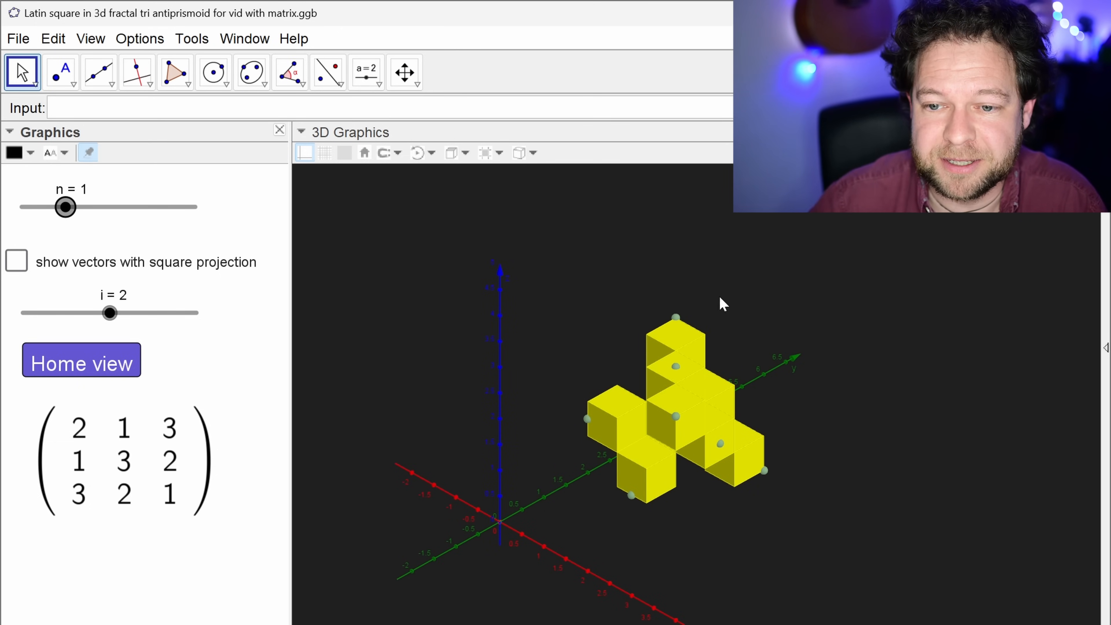
left_click_drag(839, 418, 818, 414)
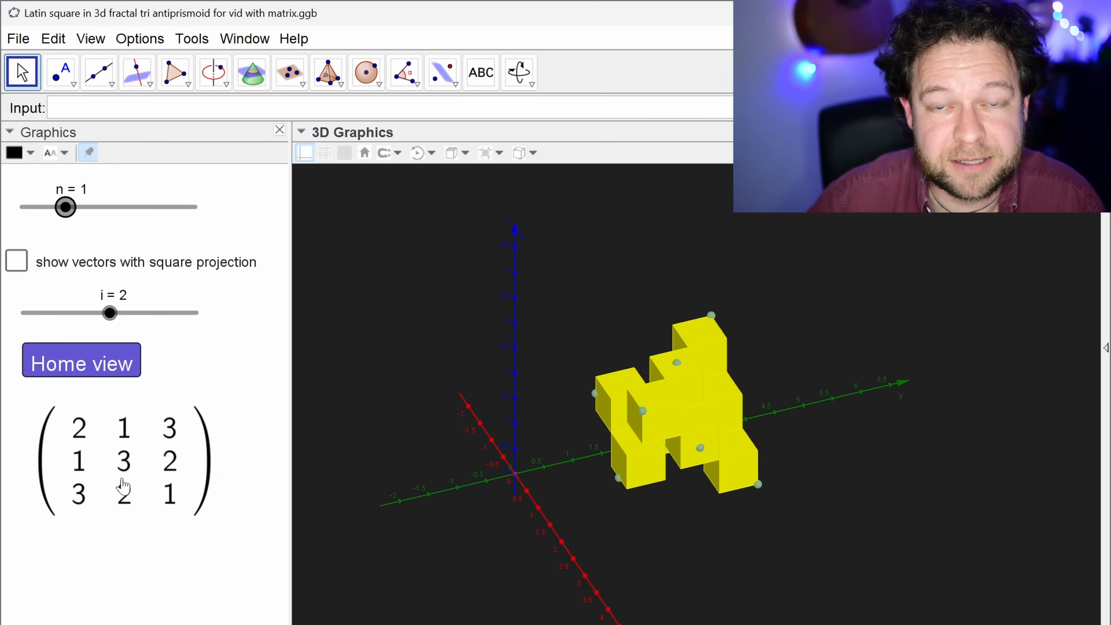
mouse_move(645, 518)
left_mouse_down()
mouse_move(762, 517)
mouse_move(653, 526)
mouse_move(635, 502)
mouse_move(588, 512)
mouse_move(657, 529)
mouse_move(682, 514)
mouse_move(655, 511)
left_mouse_up()
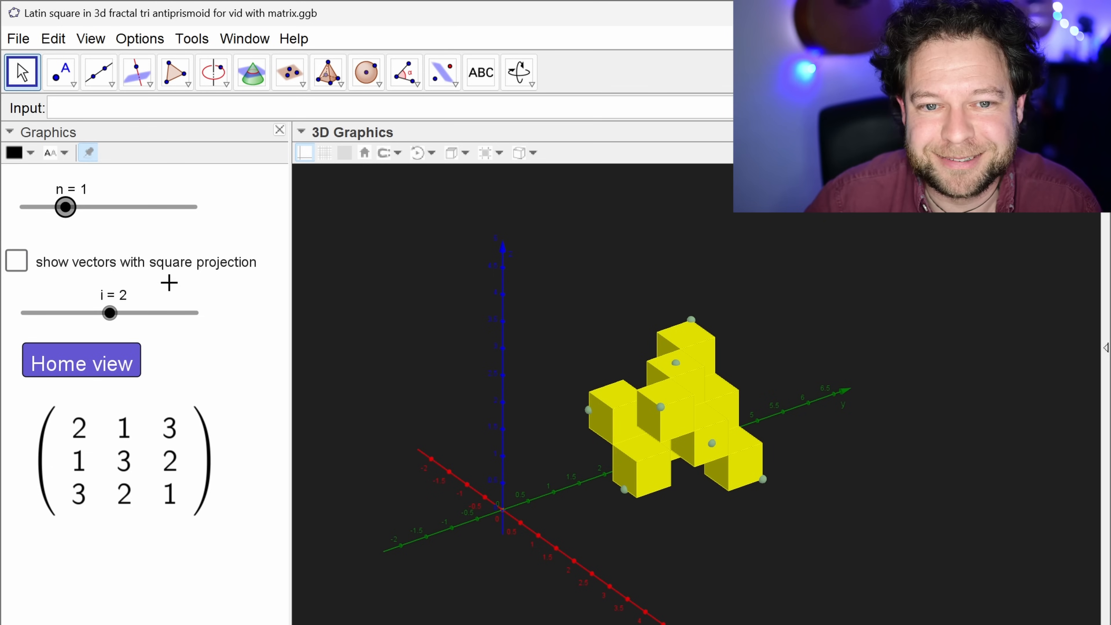
Set slider n to 2 and view the 3×3 fractal towards the xOy, xOz and yOz planes, ending in an oblique view.
left_click_drag(66, 210, 97, 209)
left_click_drag(767, 397, 806, 321)
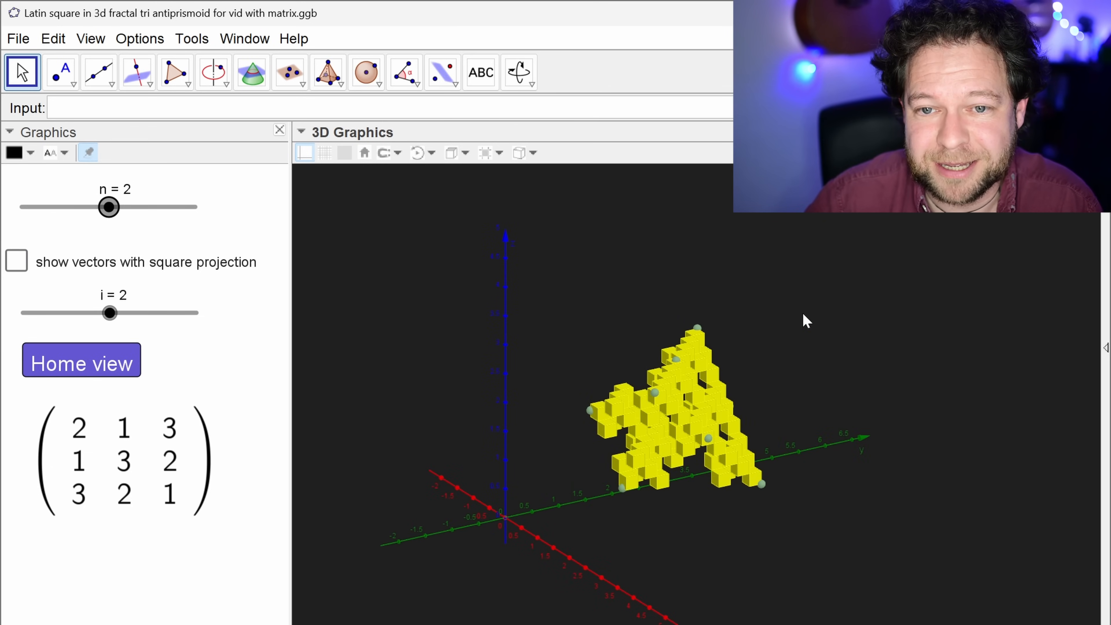
left_click(466, 154)
left_click(454, 175)
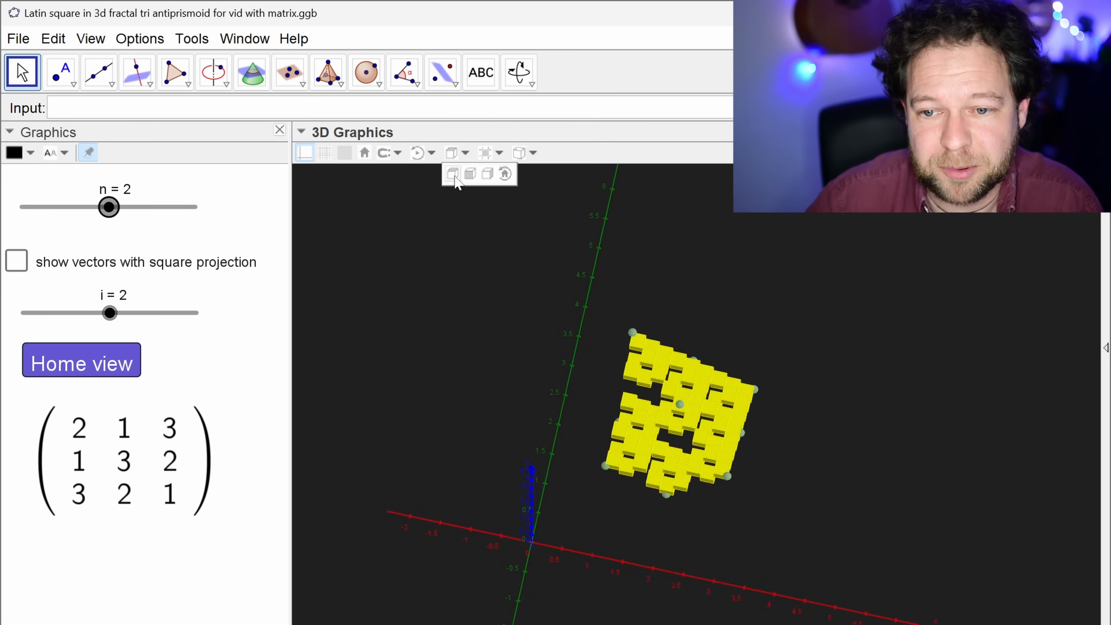
left_click(473, 175)
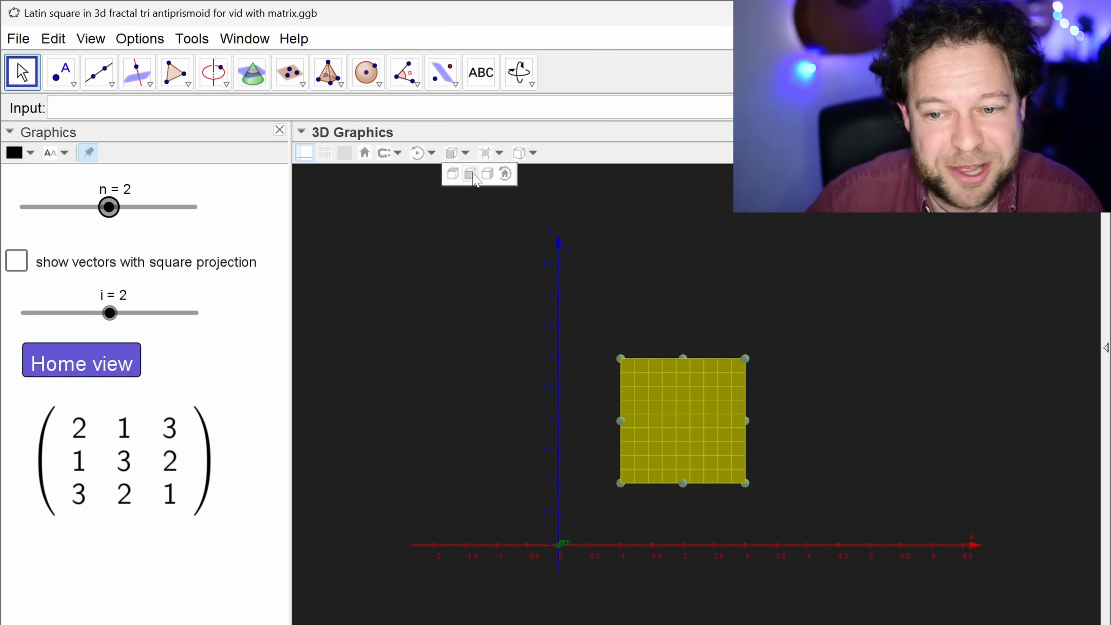
left_click(487, 175)
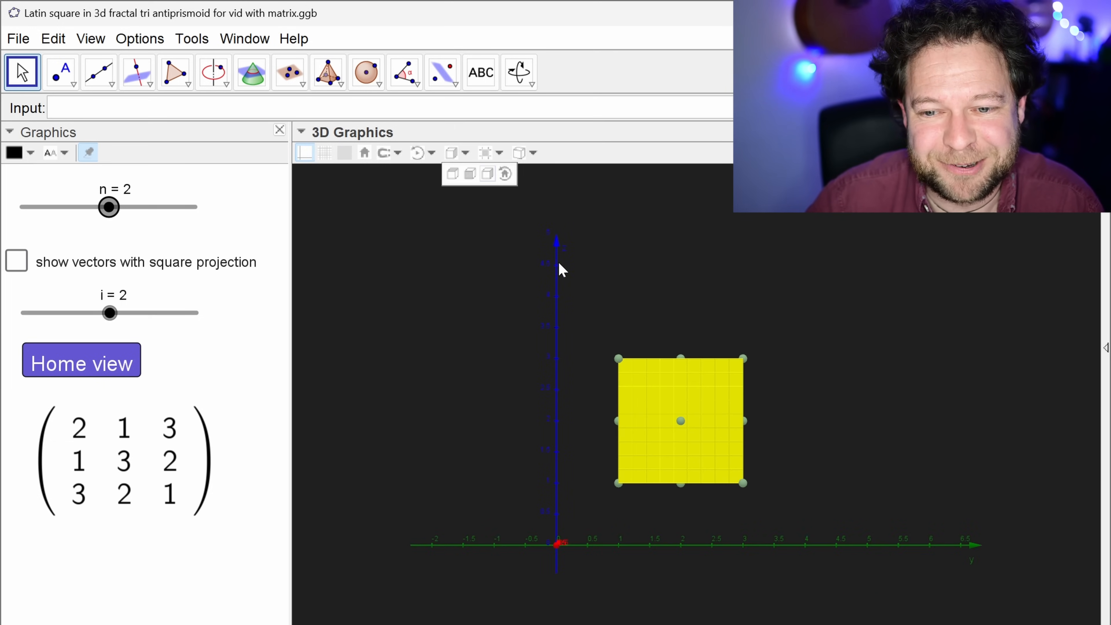
left_click_drag(620, 279, 667, 306)
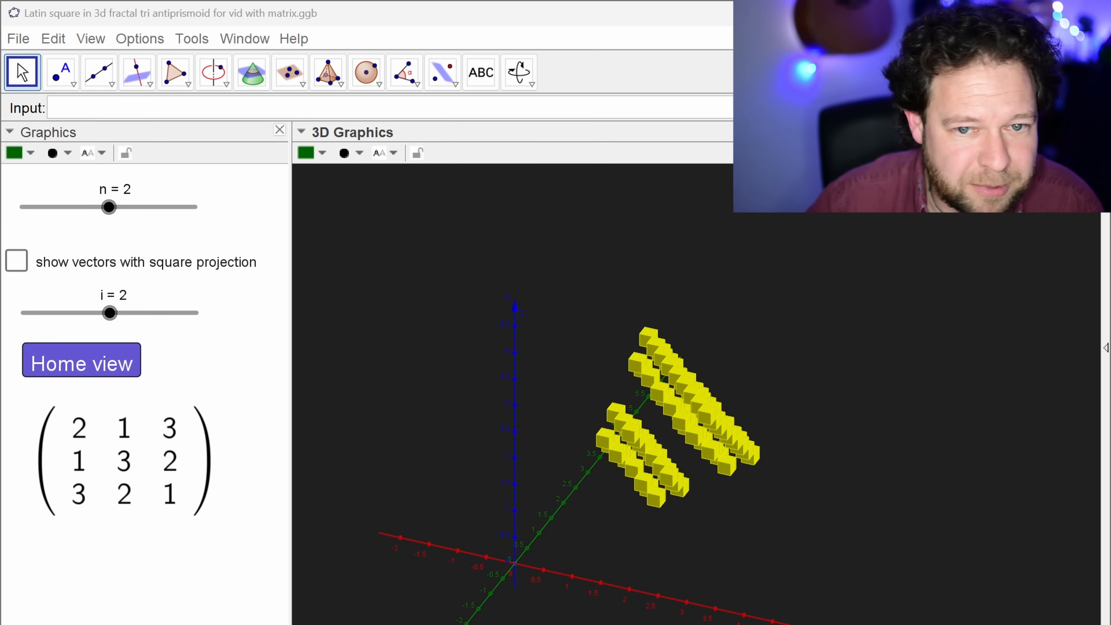
Raise slider n for the 3×3 Latin square fractal to 3 and on to 4, orbiting it in between.
left_click(108, 206)
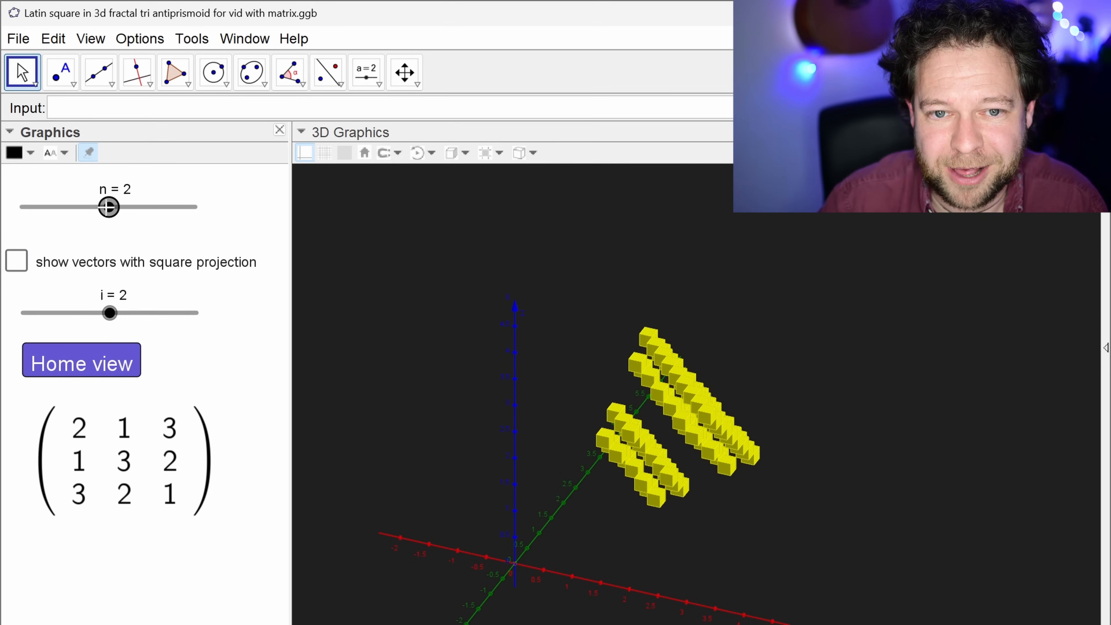
key("Right")
left_click_drag(610, 302, 761, 364)
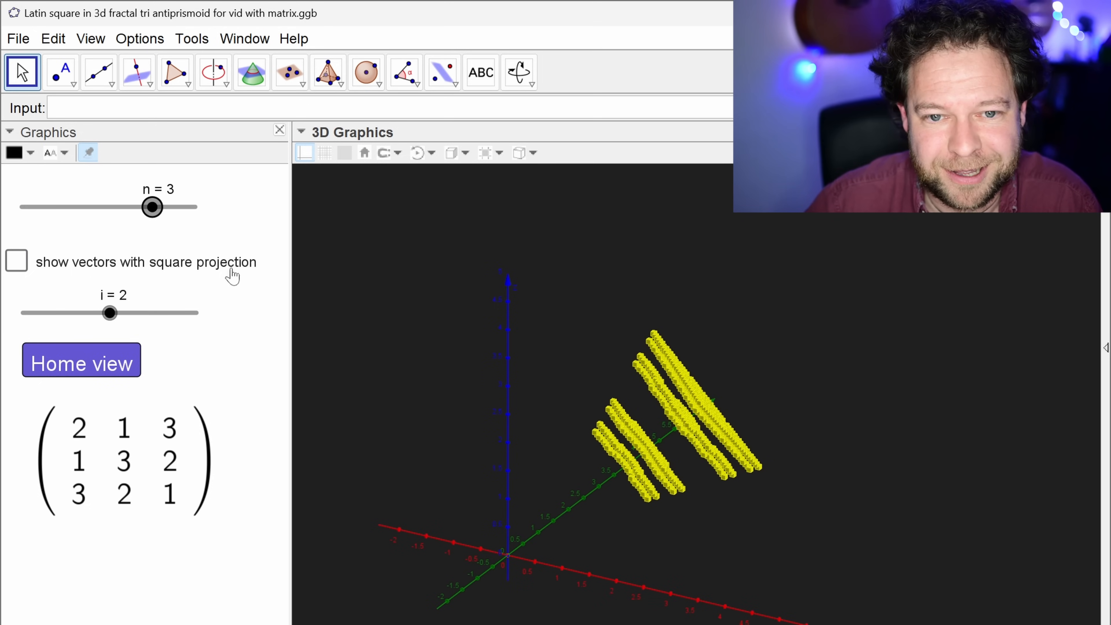
left_click(152, 208)
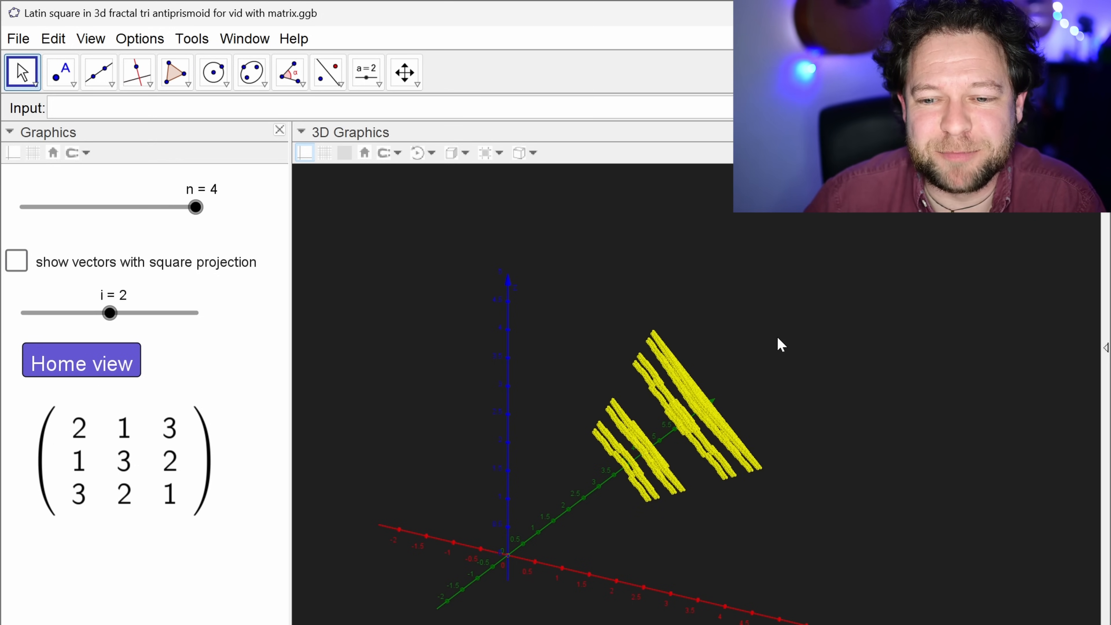
Examine the fourth iteration of the tri antiprismoid fractal close up from several angles.
left_click(764, 328)
mouse_move(756, 330)
right_mouse_down()
mouse_move(798, 321)
mouse_move(744, 323)
mouse_move(797, 322)
mouse_move(821, 305)
mouse_move(769, 335)
mouse_move(742, 330)
mouse_move(760, 334)
right_mouse_up()
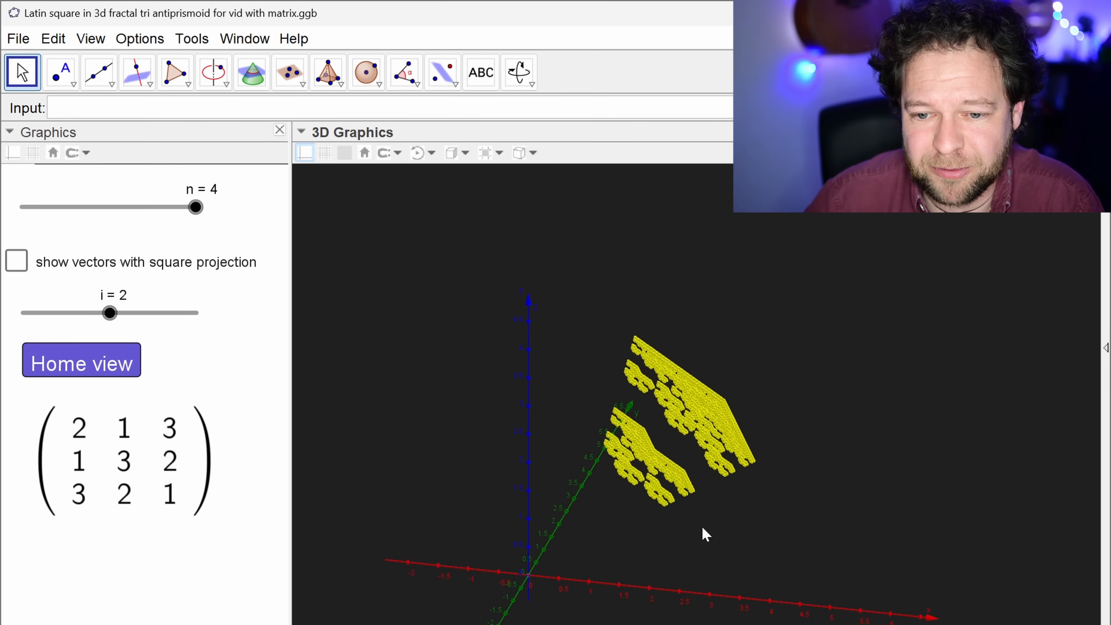
scroll(531, 578, "up", 3)
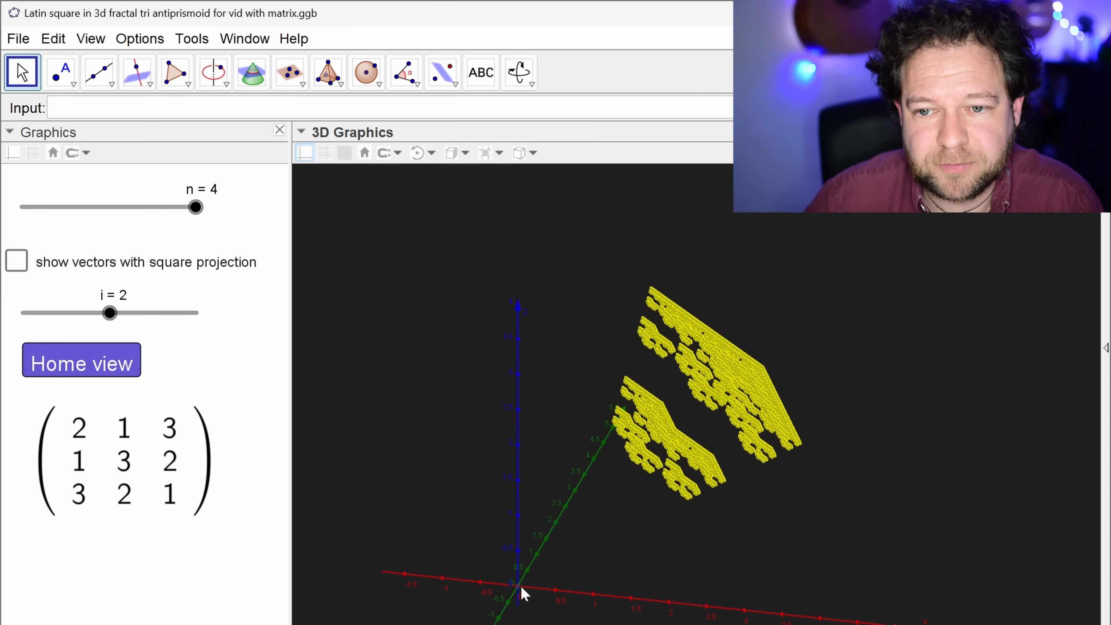
scroll(524, 594, "up", 2)
right_click_drag(914, 391, 821, 509)
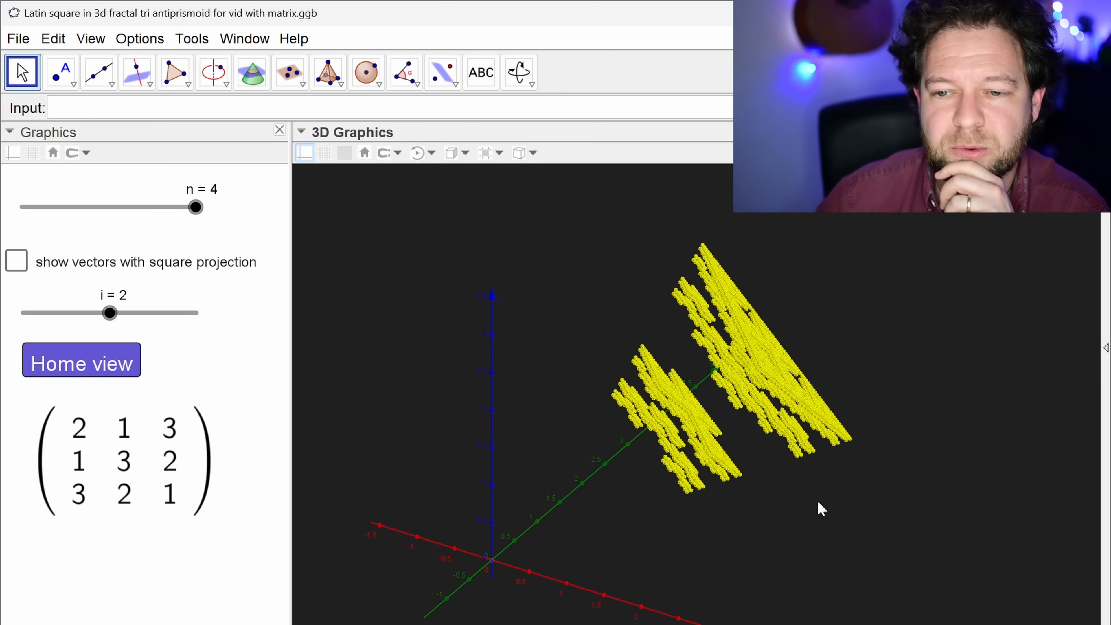
left_click_drag(799, 518, 772, 506)
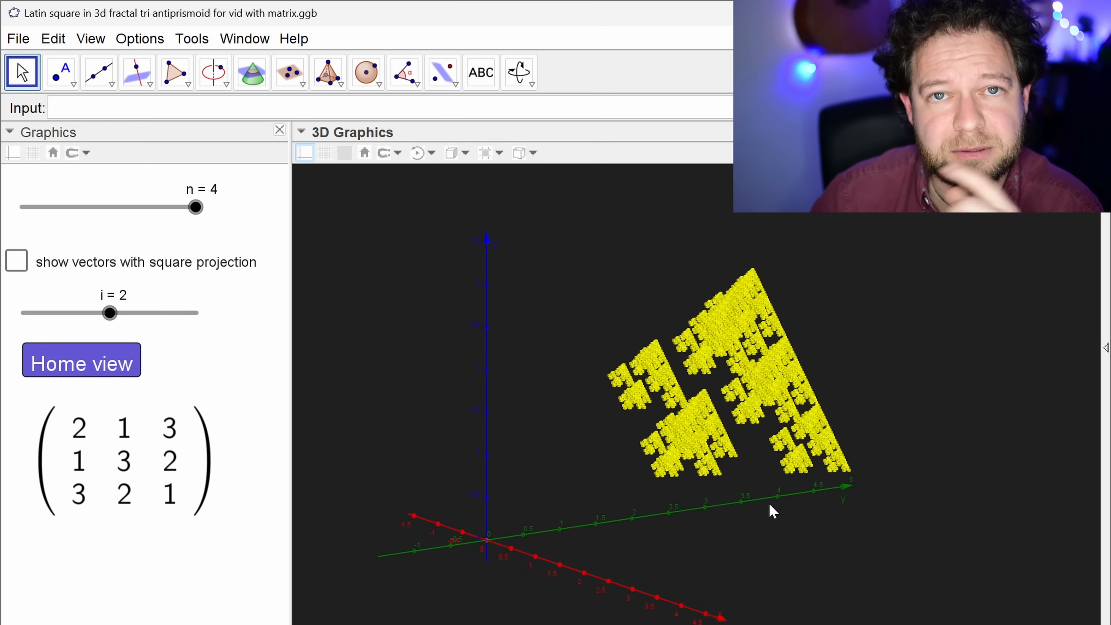
left_click_drag(773, 511, 776, 519)
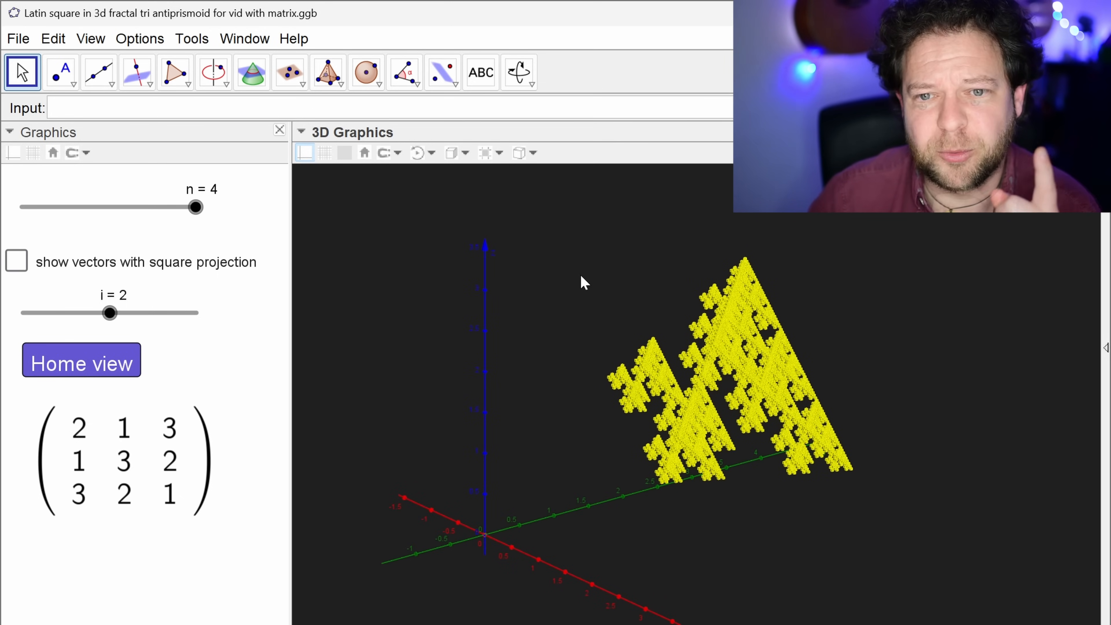
View the tri antiprismoid fractal towards the xOy, xOz and yOz planes, then return to the default view.
left_click(467, 154)
left_click(453, 173)
left_click(471, 175)
left_click(487, 174)
left_click(506, 174)
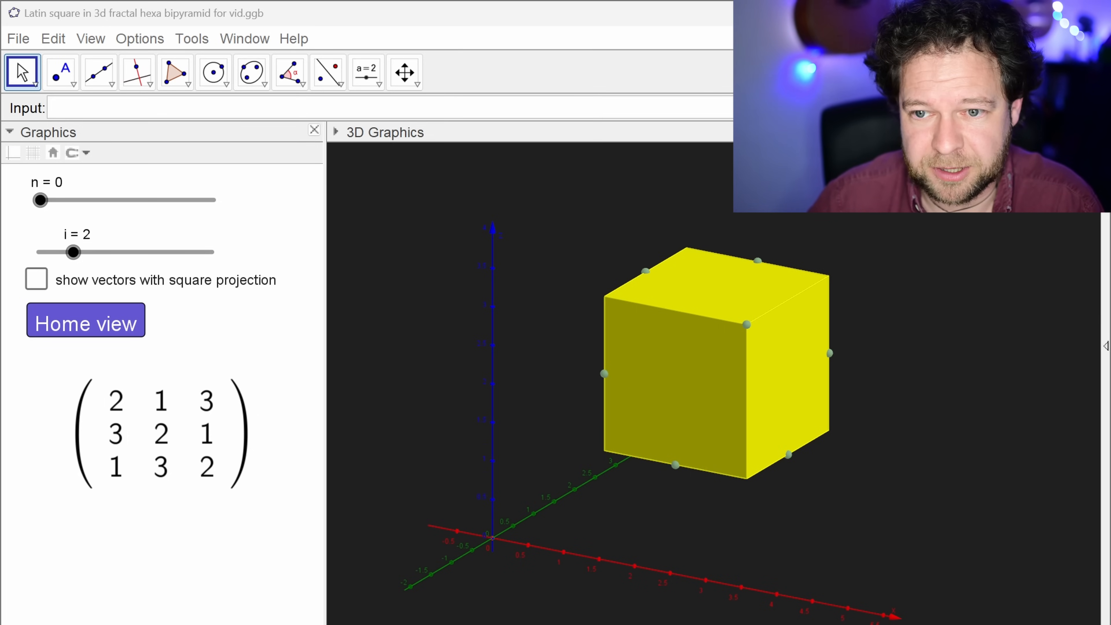
Orbit the starting cube and the Latin square points in the hexa bipyramid file, including a view of the points alone.
mouse_move(816, 499)
left_mouse_down()
mouse_move(856, 529)
mouse_move(767, 493)
mouse_move(774, 519)
mouse_move(843, 501)
mouse_move(812, 479)
mouse_move(805, 516)
left_mouse_up()
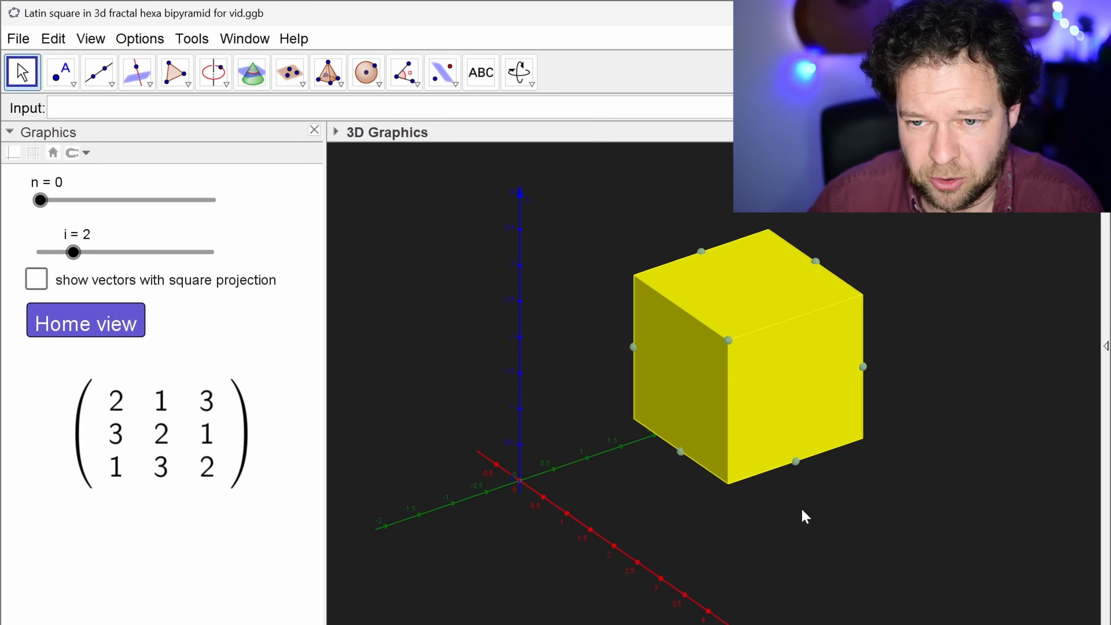
left_click_drag(750, 499, 835, 463)
left_click_drag(739, 326, 802, 411)
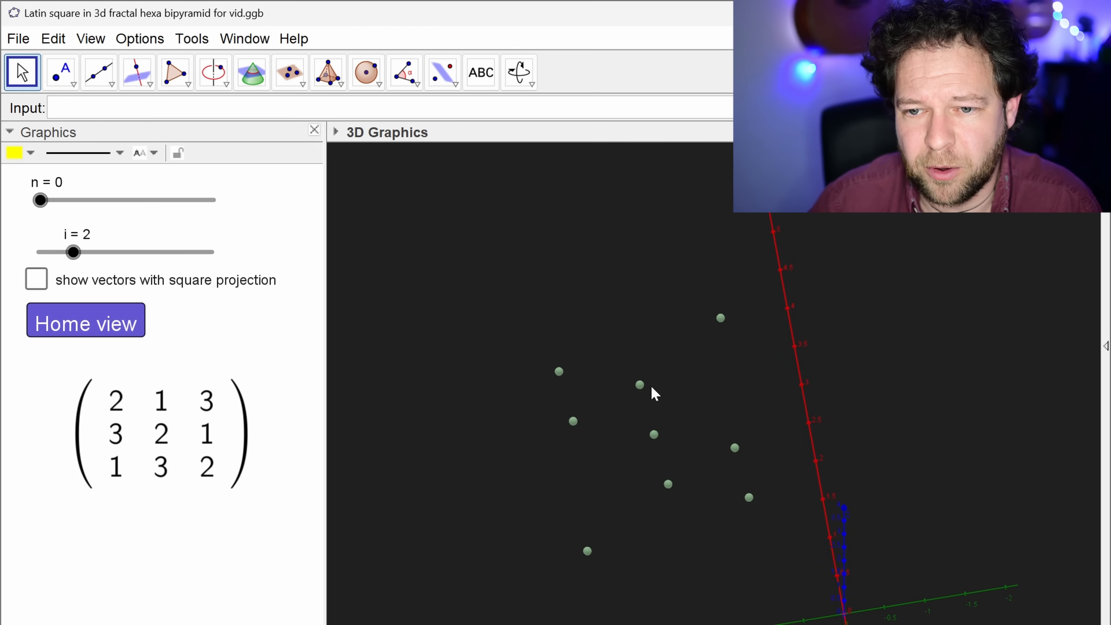
left_click_drag(742, 374, 730, 362)
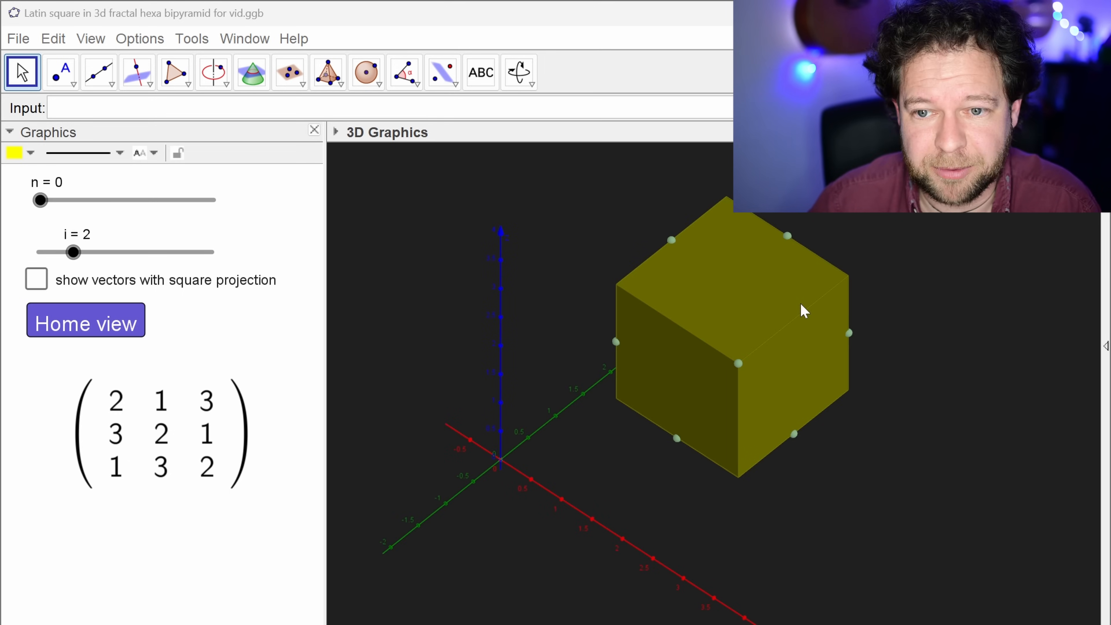
left_click(884, 350)
left_click_drag(917, 311, 917, 304)
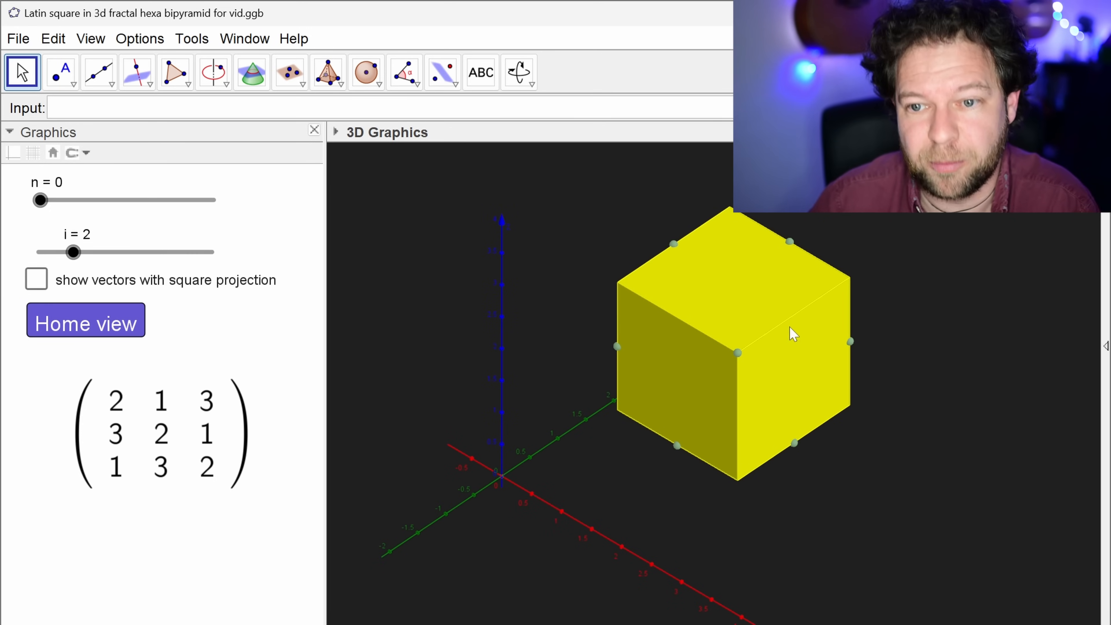
Set slider n to 1 for the hexa bipyramid Latin square and orbit the resulting cubes.
left_click(40, 200)
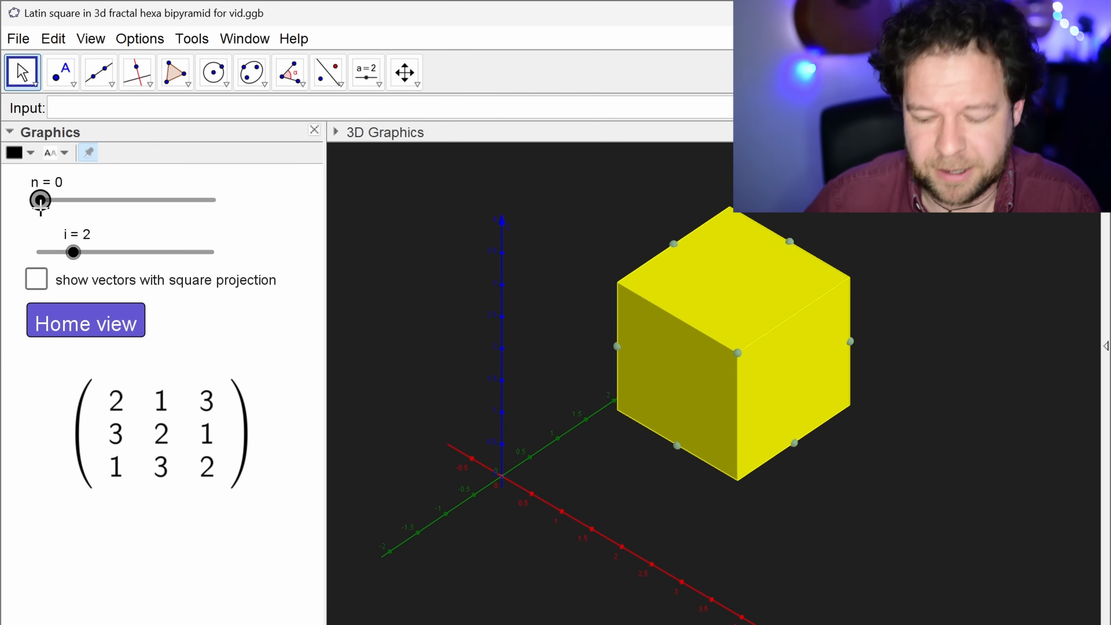
key("Right")
left_click_drag(556, 425, 696, 443)
left_click_drag(773, 443, 840, 421)
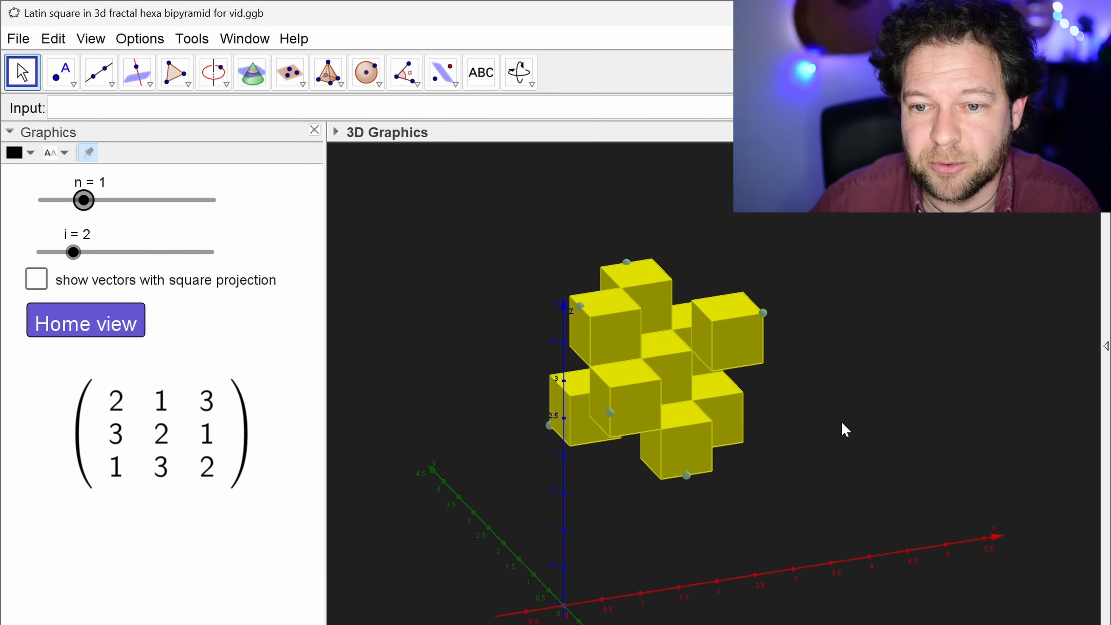
Set slider n to 2 and orbit the second iteration of the hexa bipyramid fractal.
left_click(84, 200)
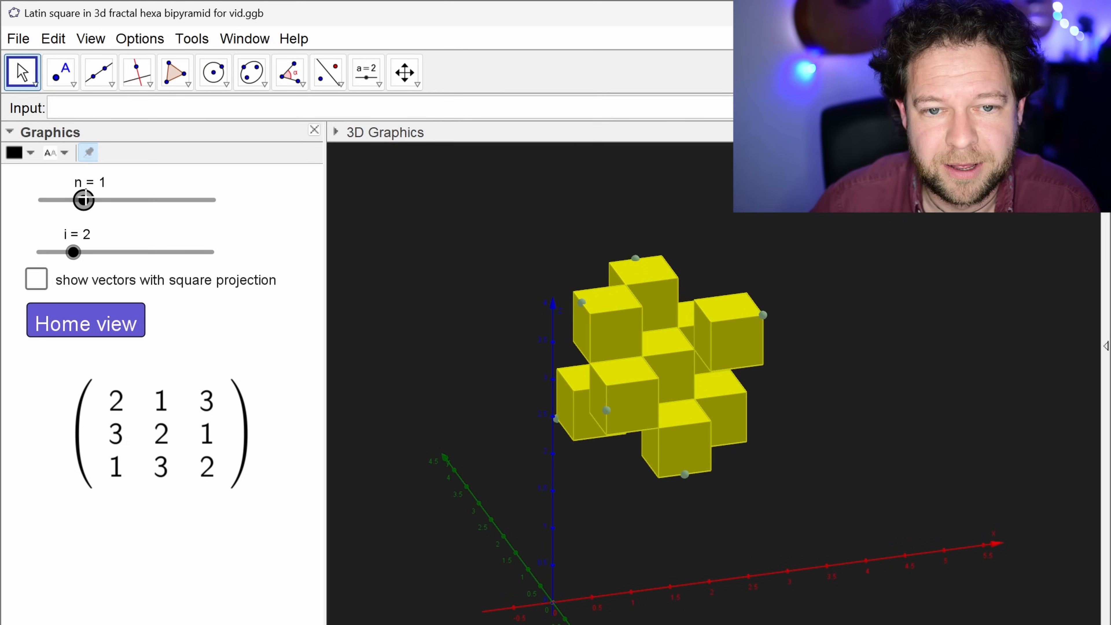
key("Right")
left_click_drag(784, 385, 879, 422)
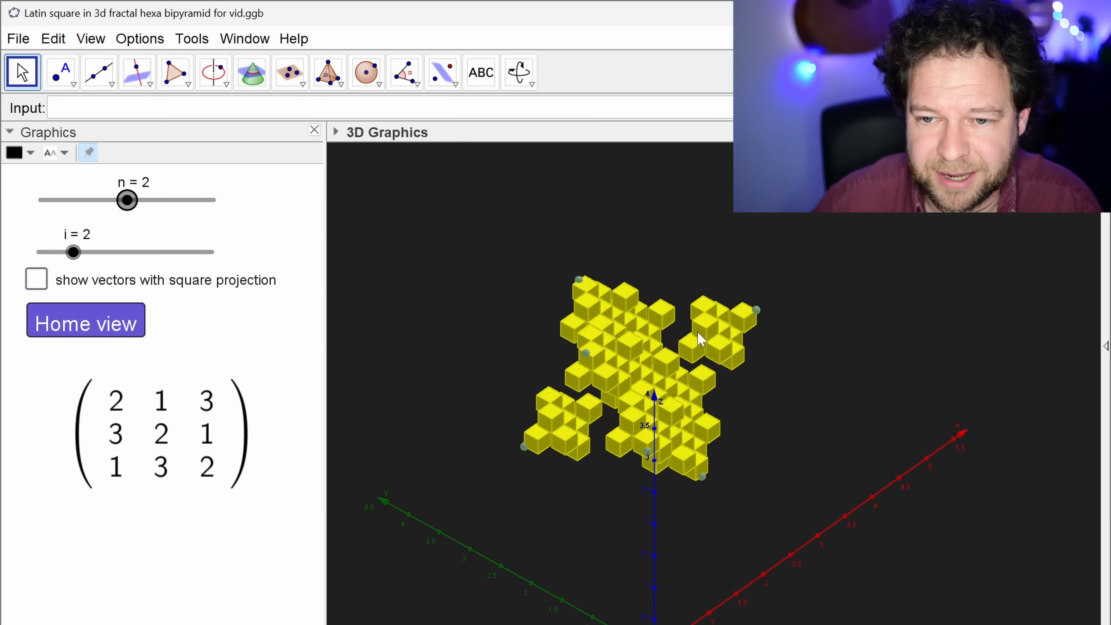
left_click_drag(564, 516, 581, 492)
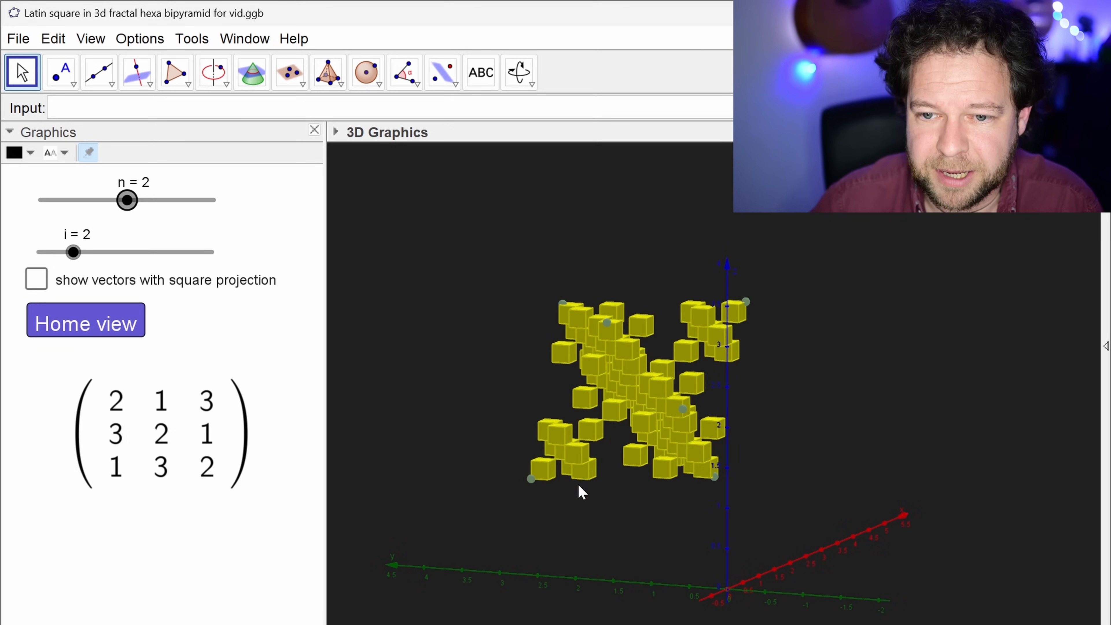
left_click_drag(791, 451, 809, 422)
Set slider n to 3 and orbit the hexa bipyramid fractal between its hexagonal and cross-shaped outlines.
left_click(127, 200)
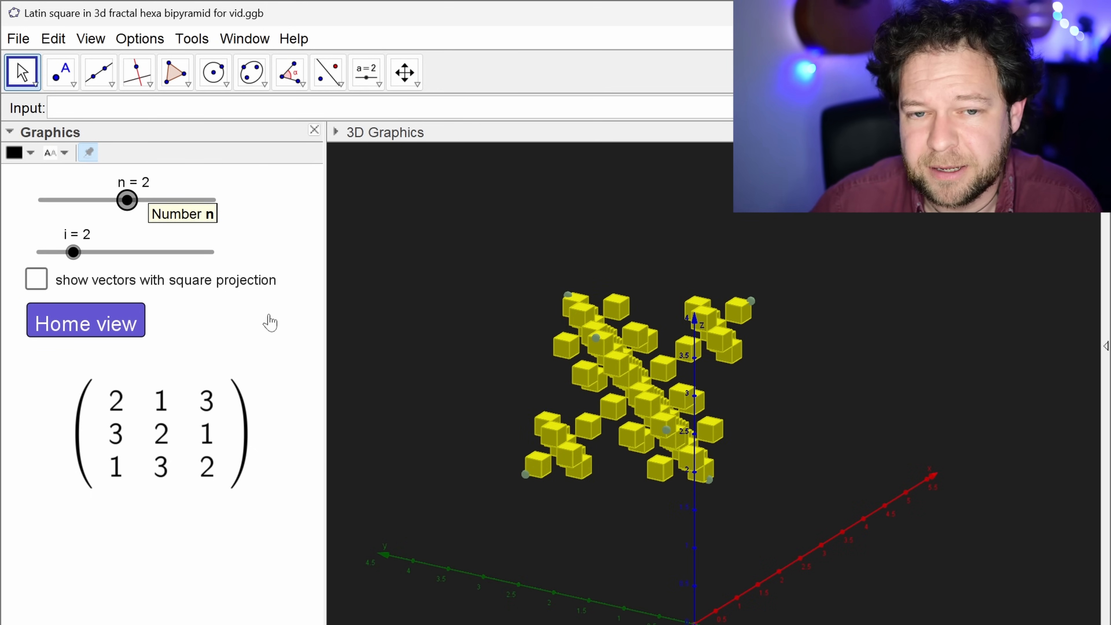
key("Right")
left_click_drag(801, 390, 751, 396)
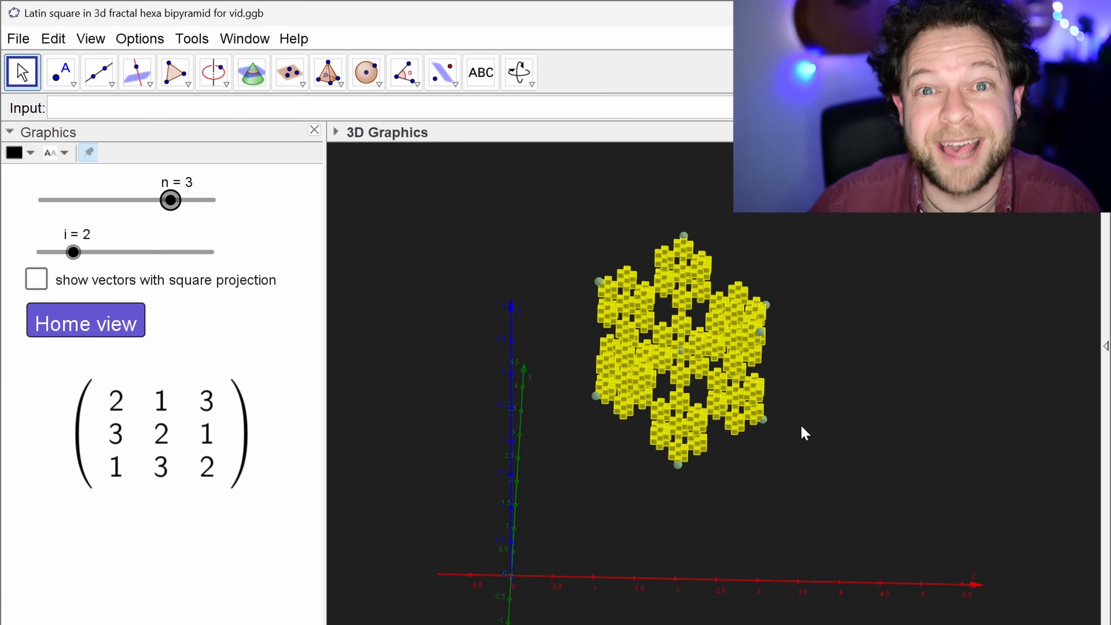
left_click_drag(821, 443, 864, 417)
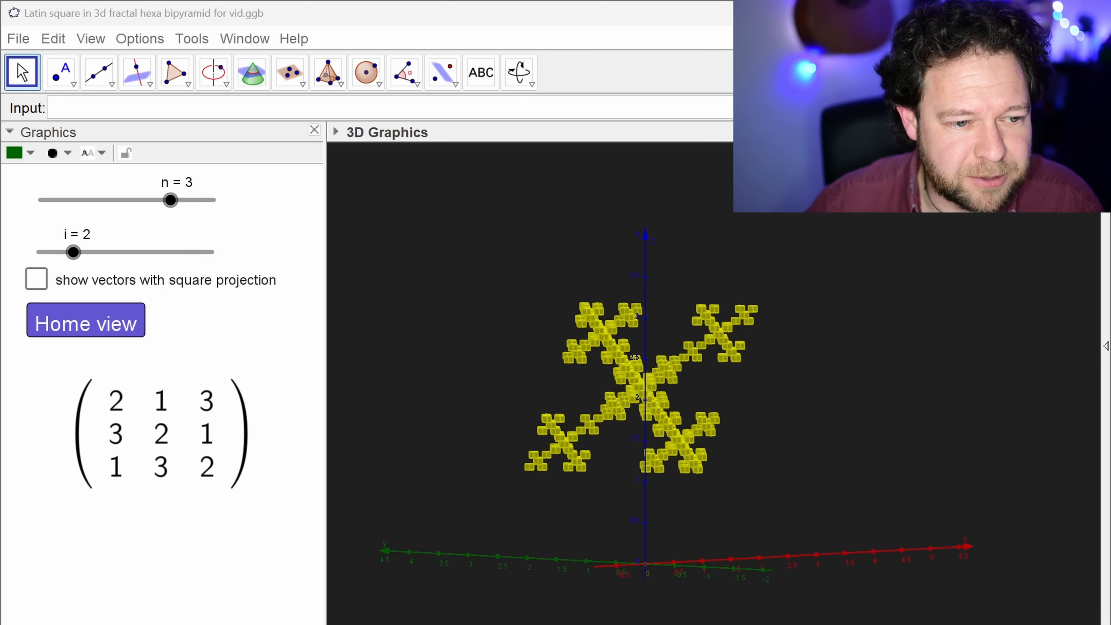
mouse_move(822, 420)
left_mouse_down()
mouse_move(625, 406)
mouse_move(633, 427)
mouse_move(794, 439)
mouse_move(822, 414)
mouse_move(843, 418)
mouse_move(819, 418)
left_mouse_up()
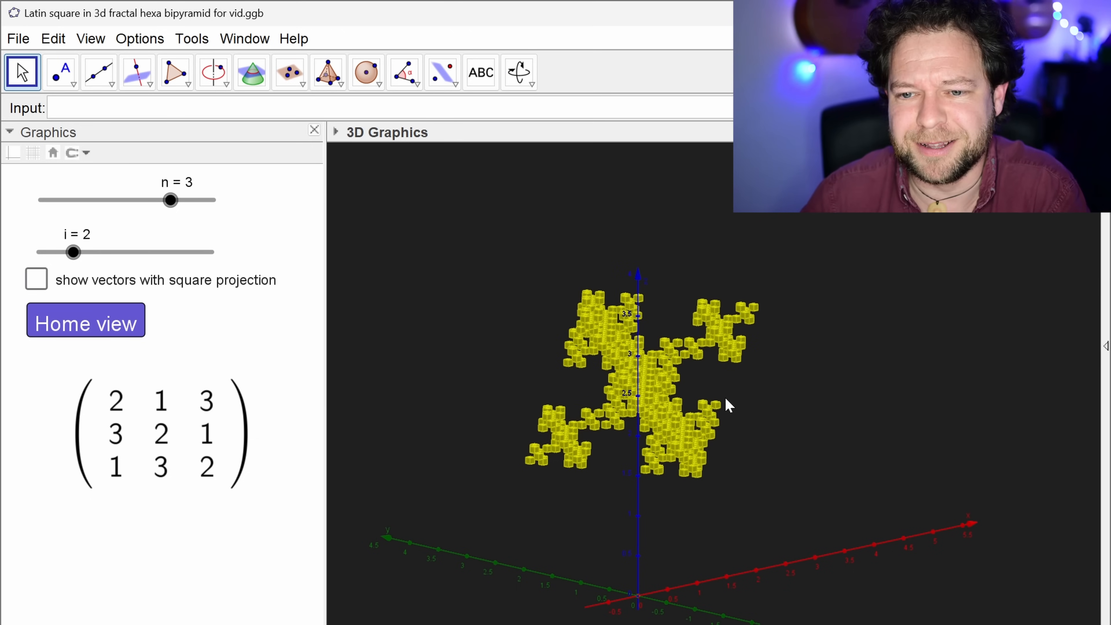
left_click_drag(748, 369, 708, 398)
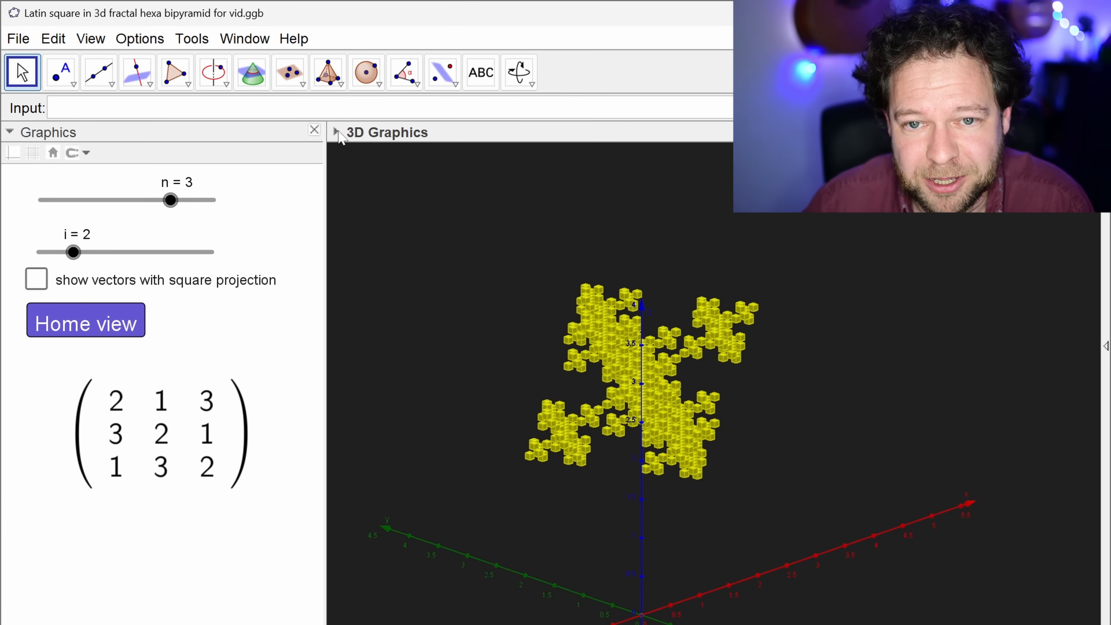
View the hexa bipyramid fractal towards the xOy, xOz and yOz planes, ending in an oblique view.
left_click(337, 131)
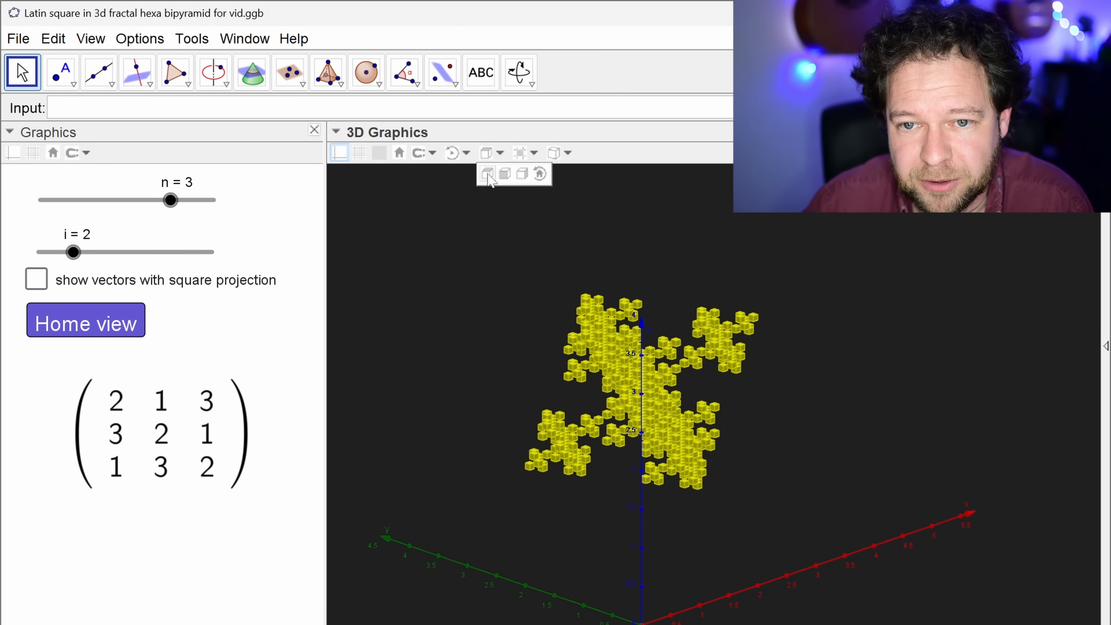
left_click(489, 175)
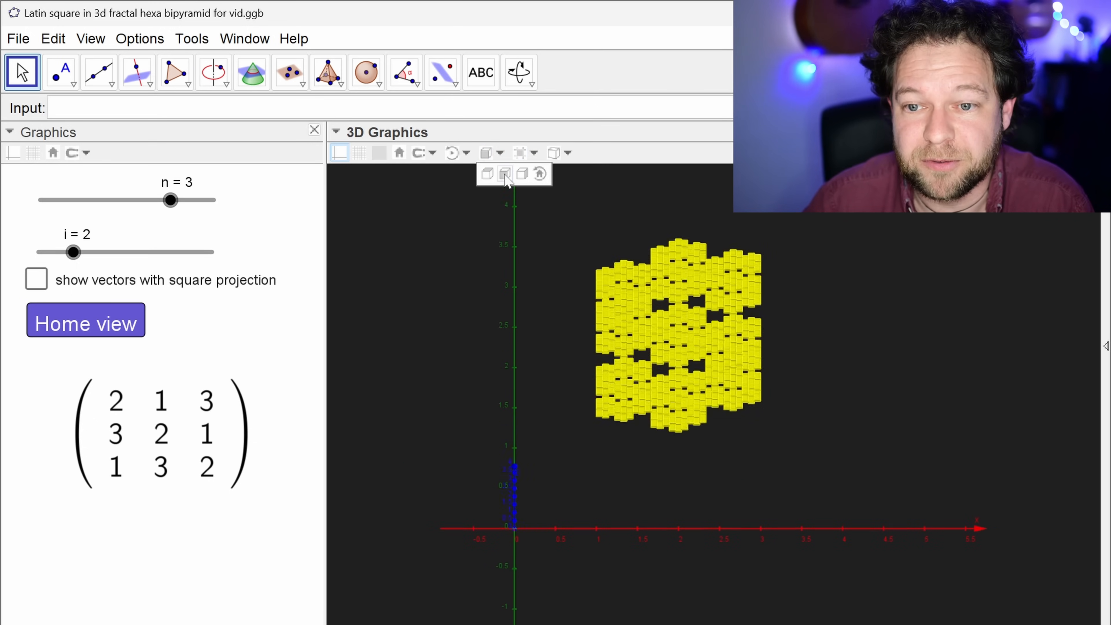
left_click(506, 175)
left_click(522, 174)
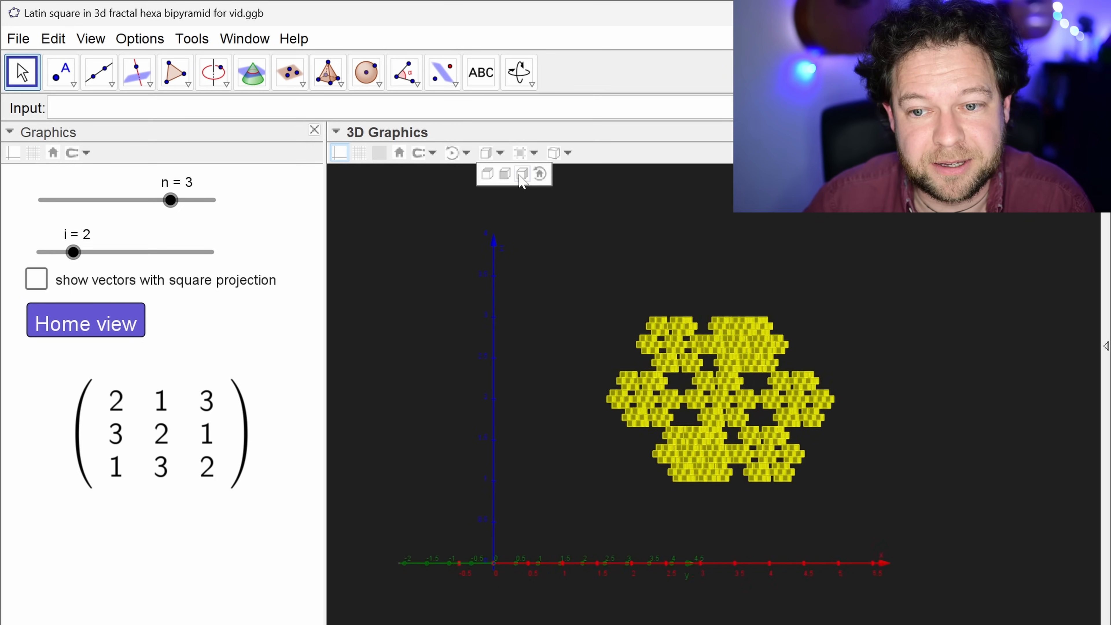
left_click_drag(738, 286, 809, 305)
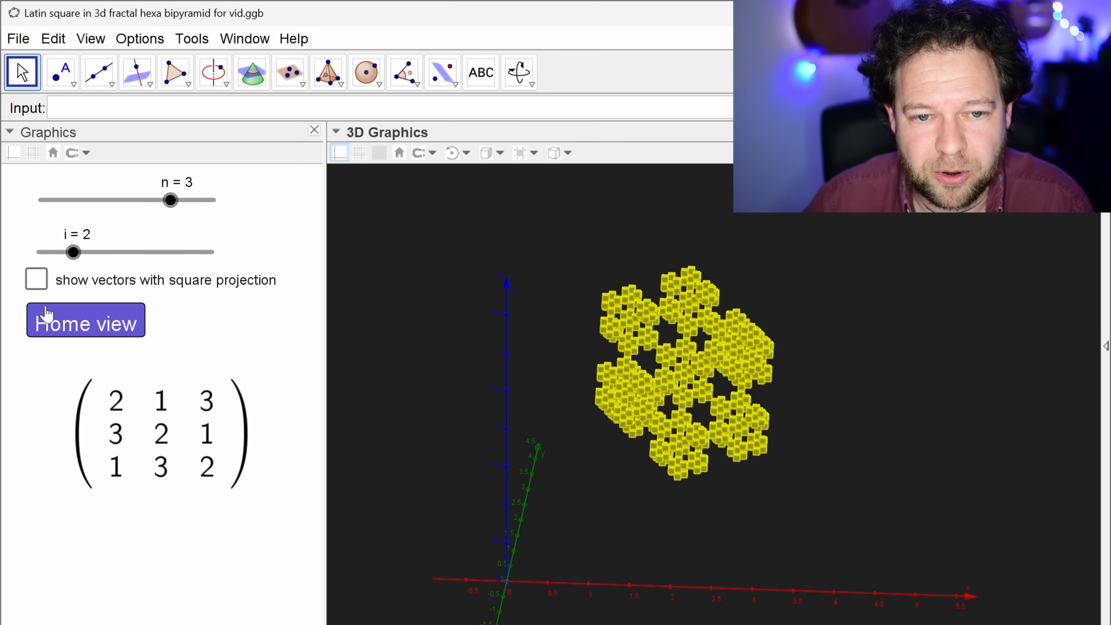
Show the vectors with square projection and step slider i from 1 through 6 to view the fractal along each direction.
left_click(37, 281)
left_click_drag(728, 512, 705, 517)
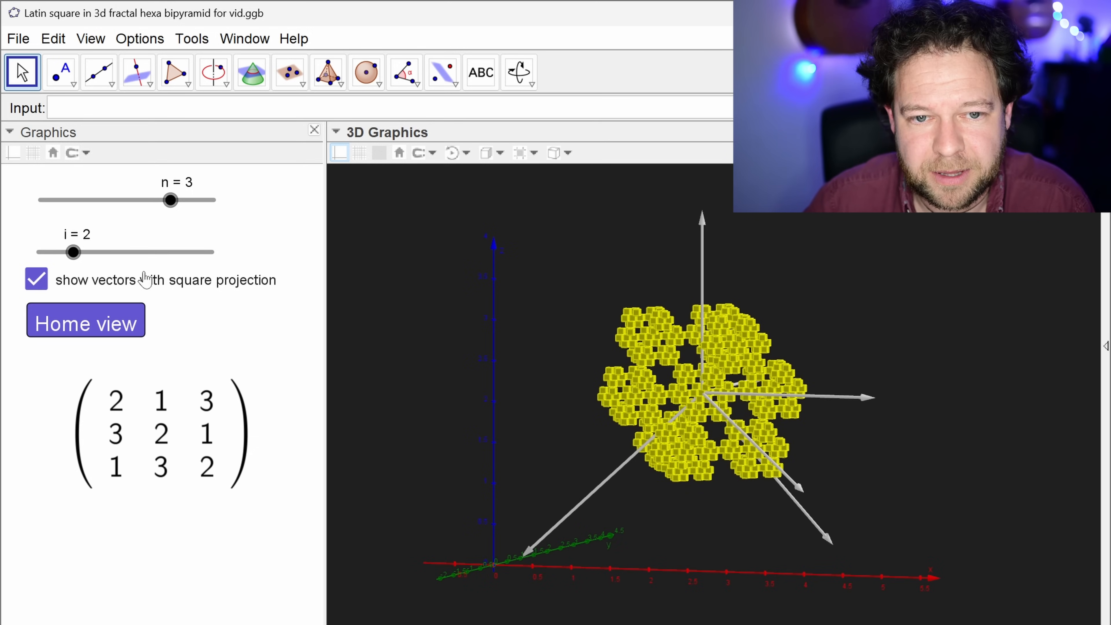
left_click(73, 253)
key("Left")
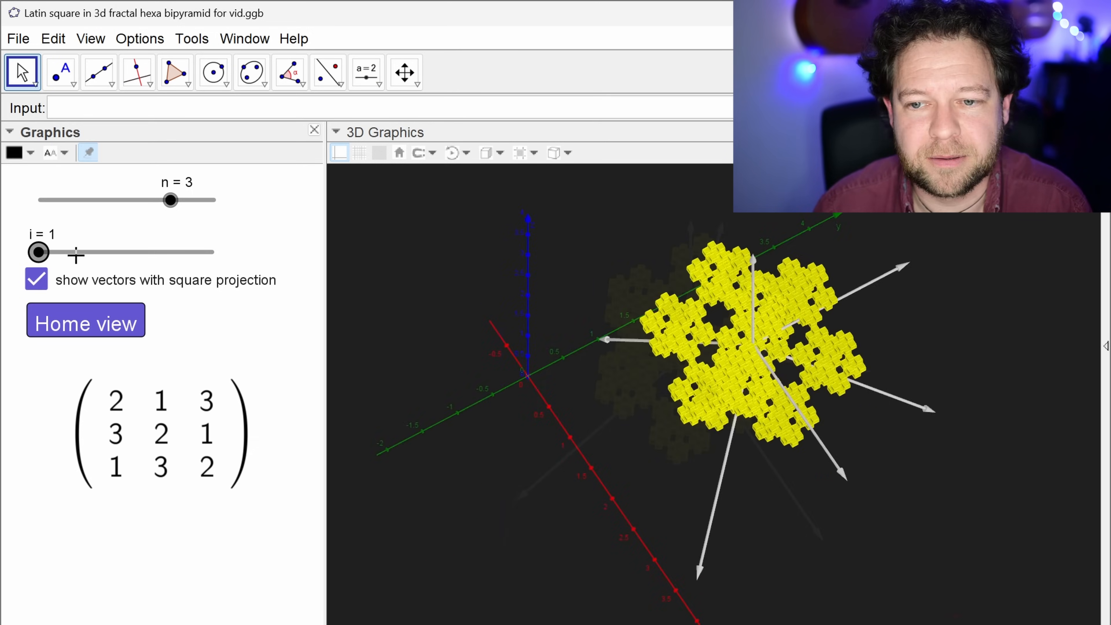
key("Right")
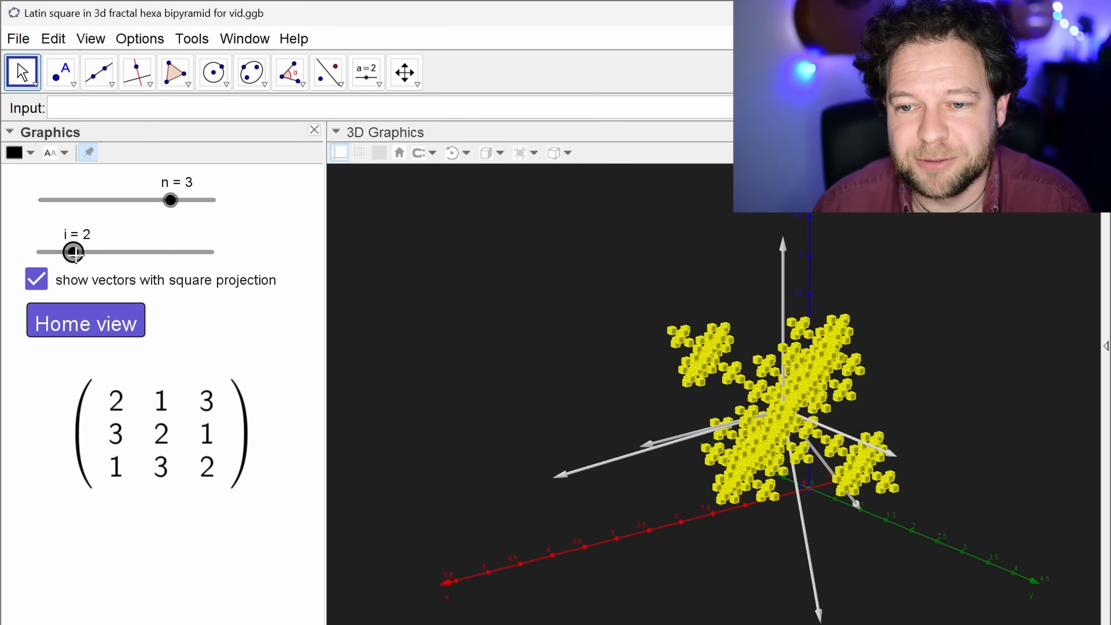
key("Right")
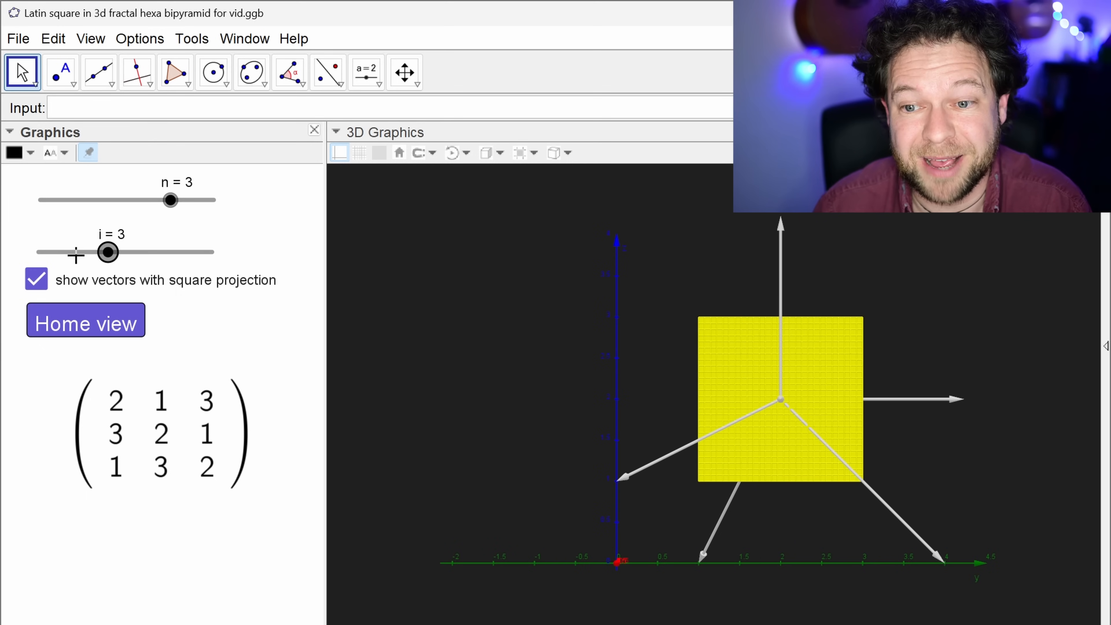
key("Right")
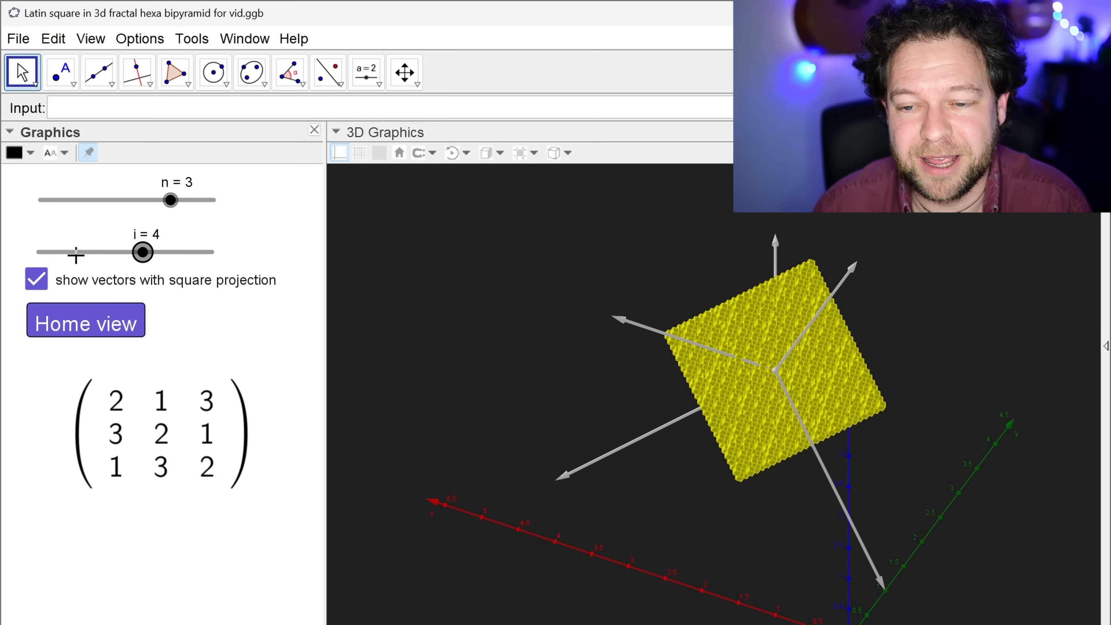
key("Right")
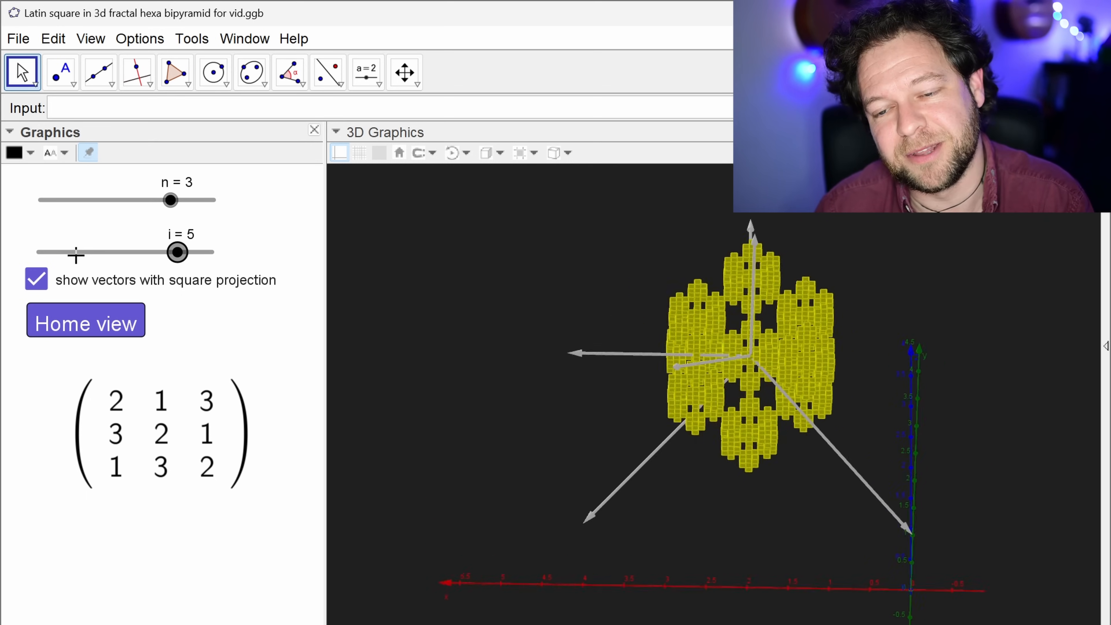
key("Right")
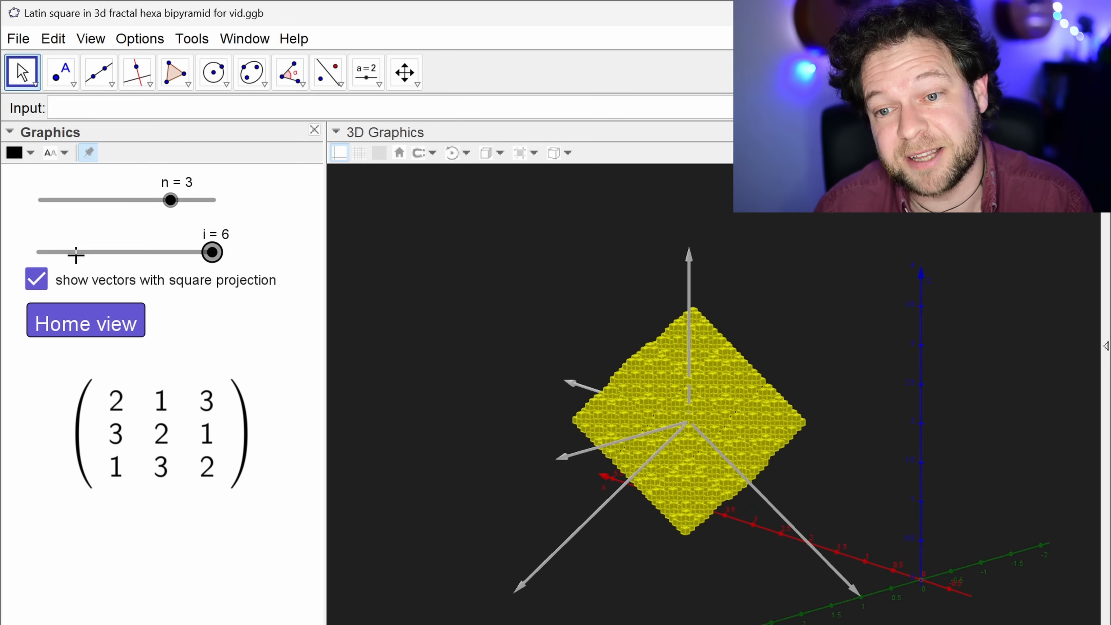
left_click(544, 315)
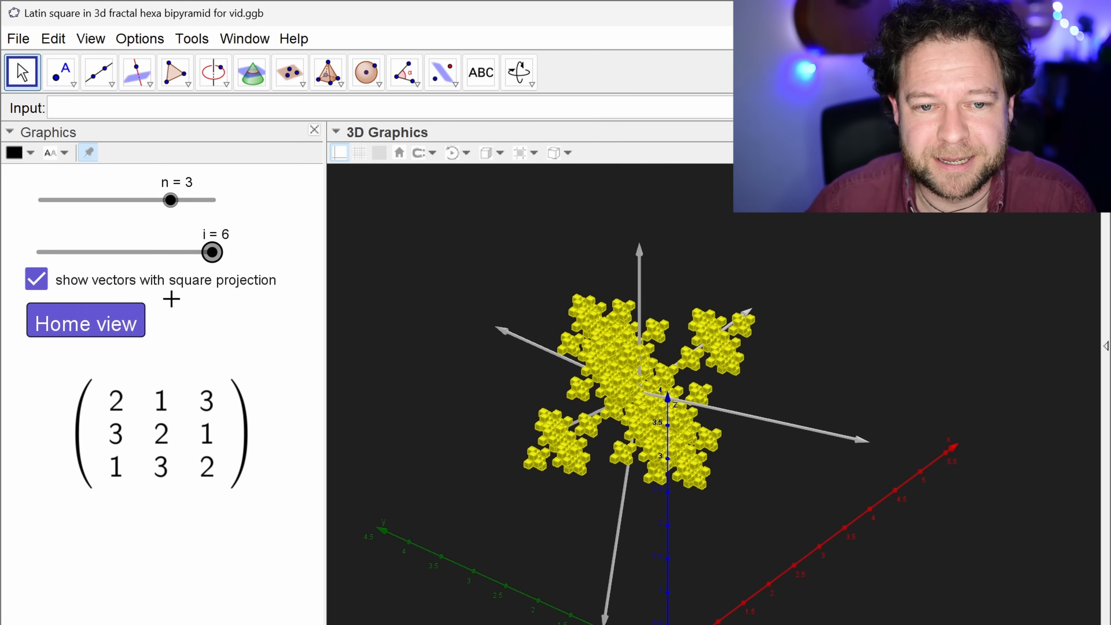
Hide the projection vectors, set slider n to 4 and orbit the hexa bipyramid fractal.
left_click(36, 279)
left_click(861, 434)
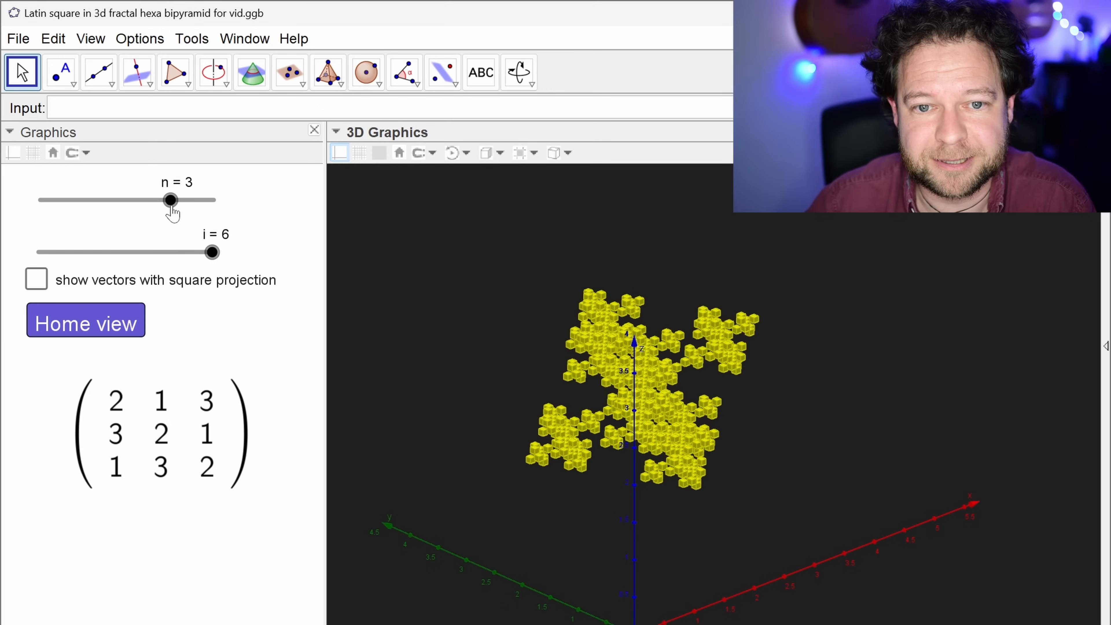
left_click(171, 204)
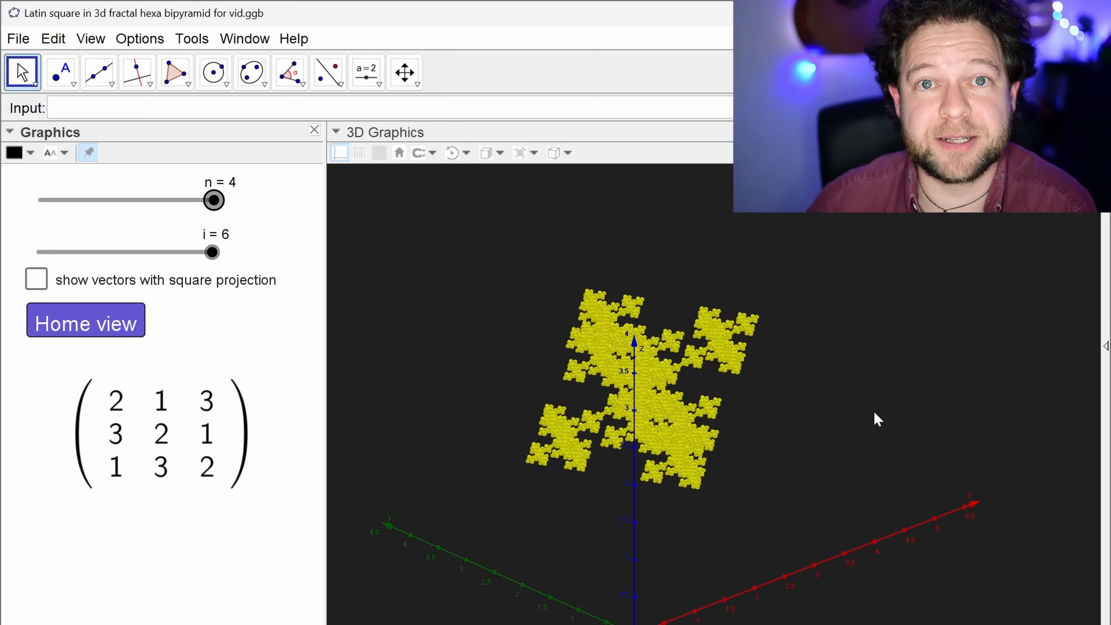
left_click_drag(857, 451, 826, 435)
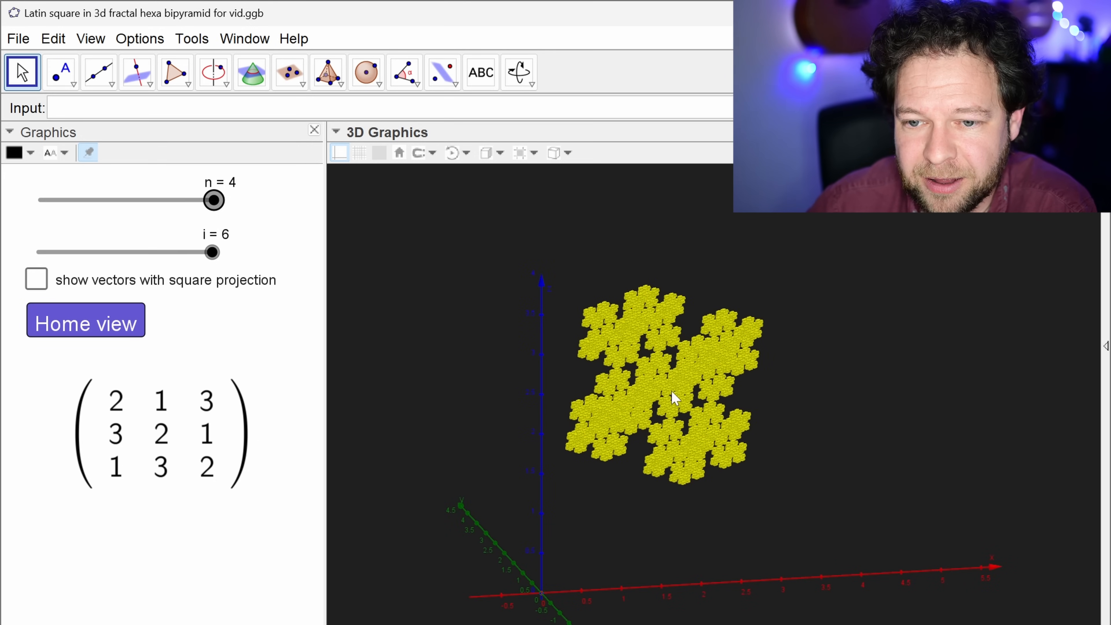
Examine the fourth-iteration hexa bipyramid fractal from several oblique directions by orbiting the 3D view.
left_click_drag(673, 391, 824, 443)
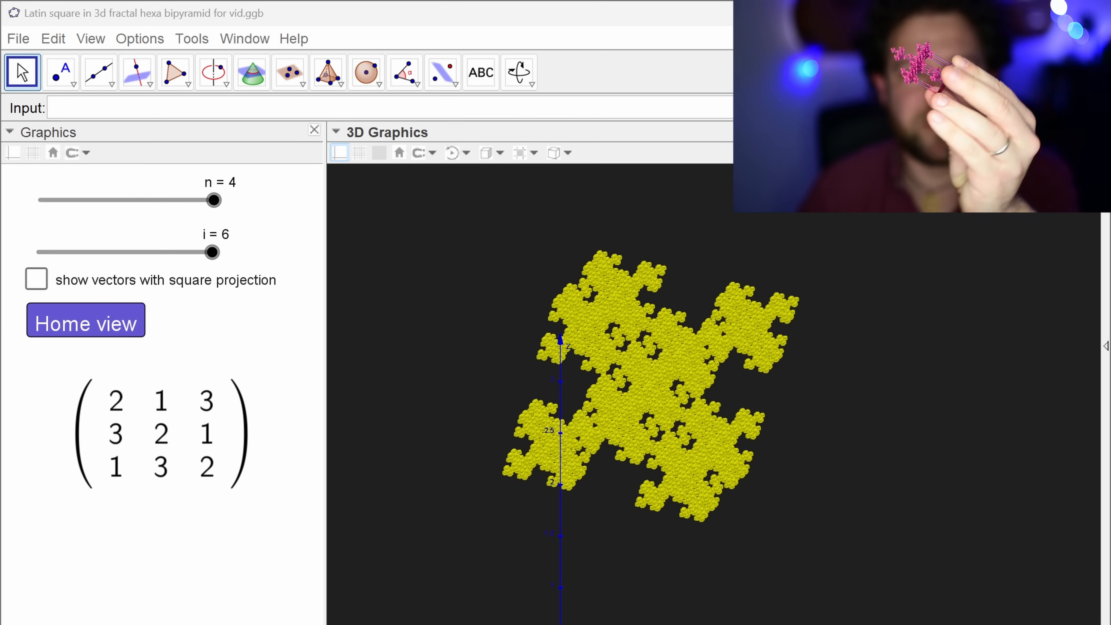
mouse_move(842, 463)
right_mouse_down()
mouse_move(850, 442)
mouse_move(819, 454)
mouse_move(831, 456)
mouse_move(800, 452)
mouse_move(819, 466)
mouse_move(793, 476)
mouse_move(679, 454)
mouse_move(779, 466)
mouse_move(813, 447)
mouse_move(804, 468)
mouse_move(815, 468)
mouse_move(804, 458)
mouse_move(822, 467)
right_mouse_up()
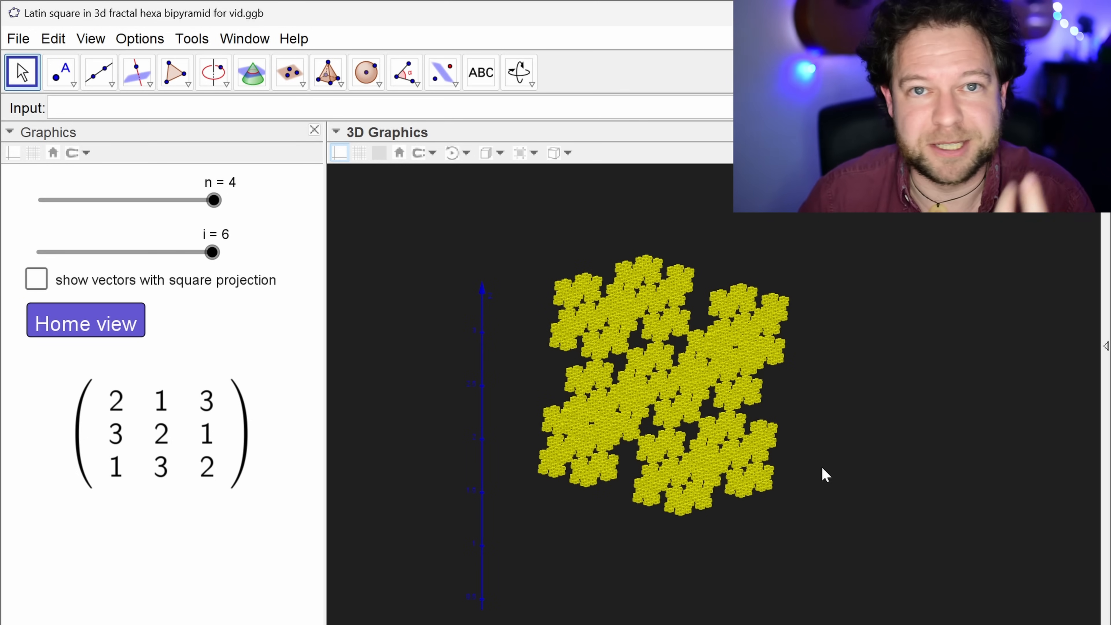
mouse_move(822, 466)
right_mouse_down()
mouse_move(846, 430)
mouse_move(868, 441)
mouse_move(788, 466)
mouse_move(720, 453)
mouse_move(787, 425)
mouse_move(821, 457)
mouse_move(803, 470)
mouse_move(816, 457)
mouse_move(801, 449)
mouse_move(770, 471)
mouse_move(844, 459)
mouse_move(809, 472)
mouse_move(829, 470)
mouse_move(821, 486)
mouse_move(811, 483)
mouse_move(826, 470)
mouse_move(812, 468)
mouse_move(836, 472)
right_mouse_up()
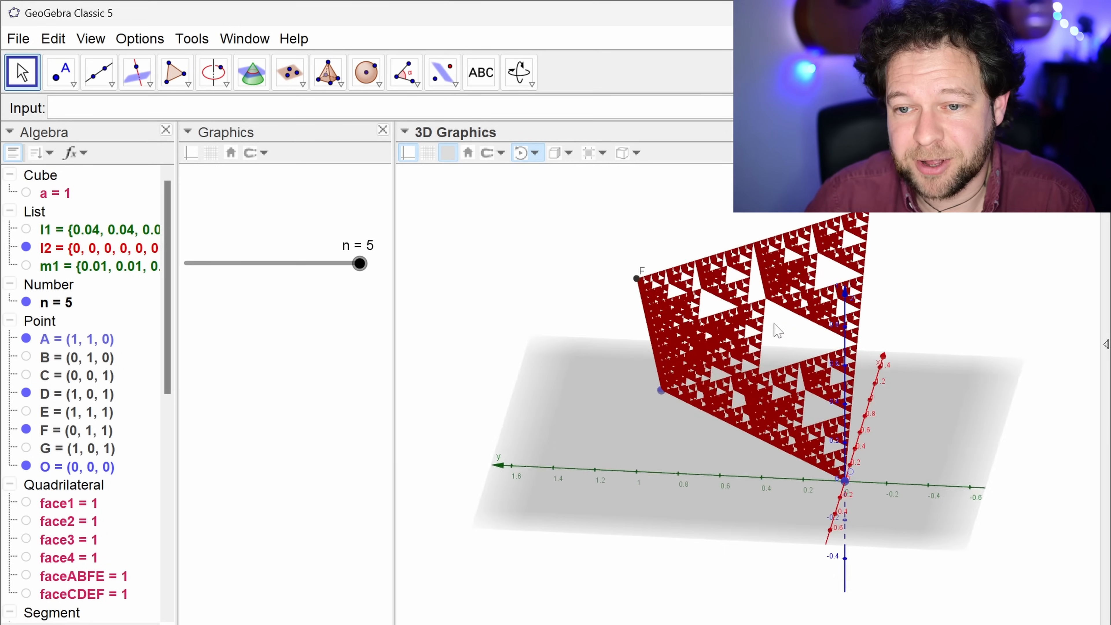
Orbit the tetrahedron fractal in the other construction and close the Algebra view to leave only the slider and 3D model.
right_click_drag(885, 320, 914, 344)
left_click_drag(911, 335, 890, 326)
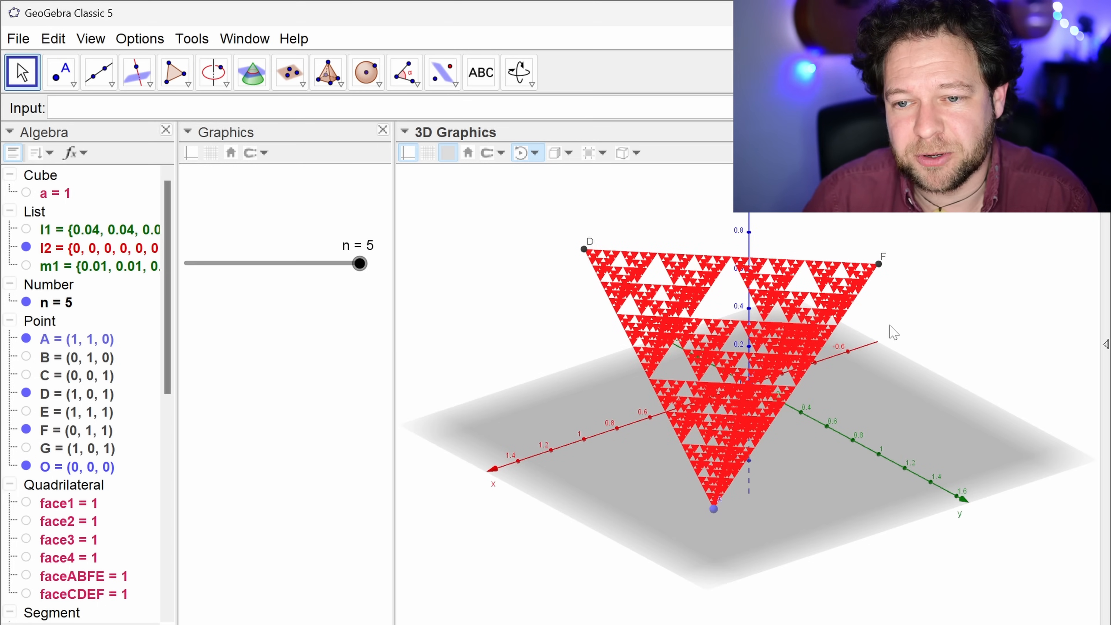
left_click(166, 130)
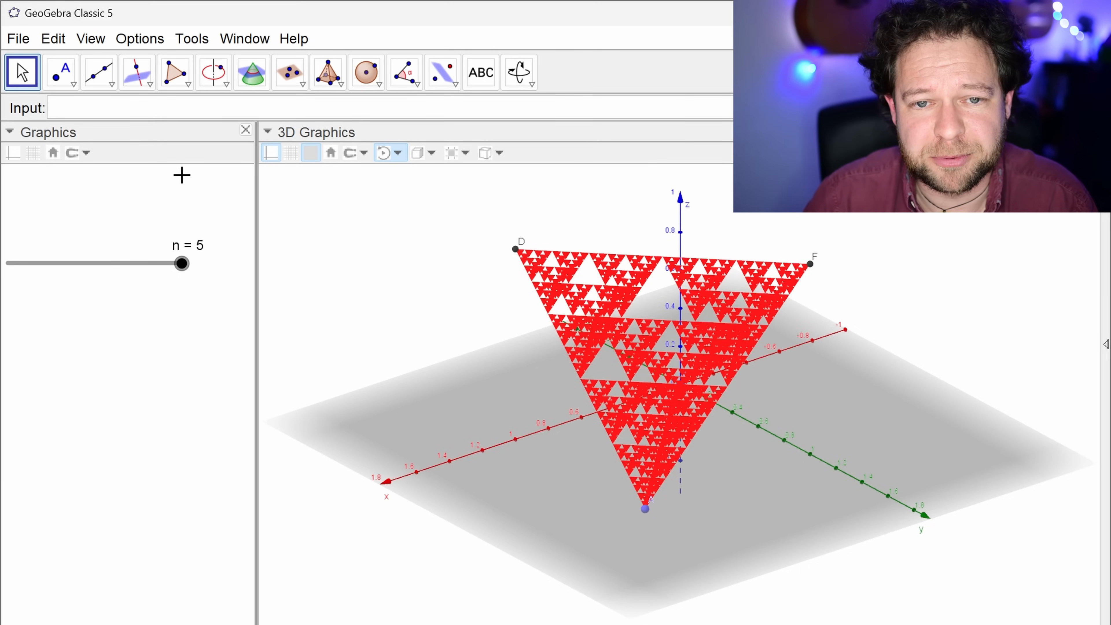
left_click_drag(549, 476, 514, 470)
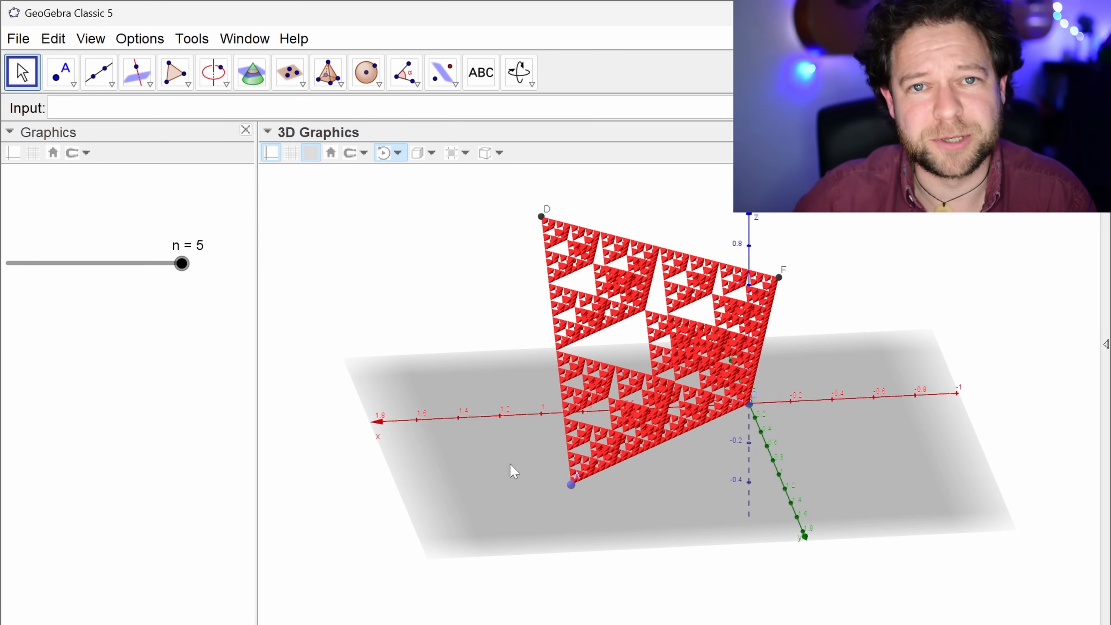